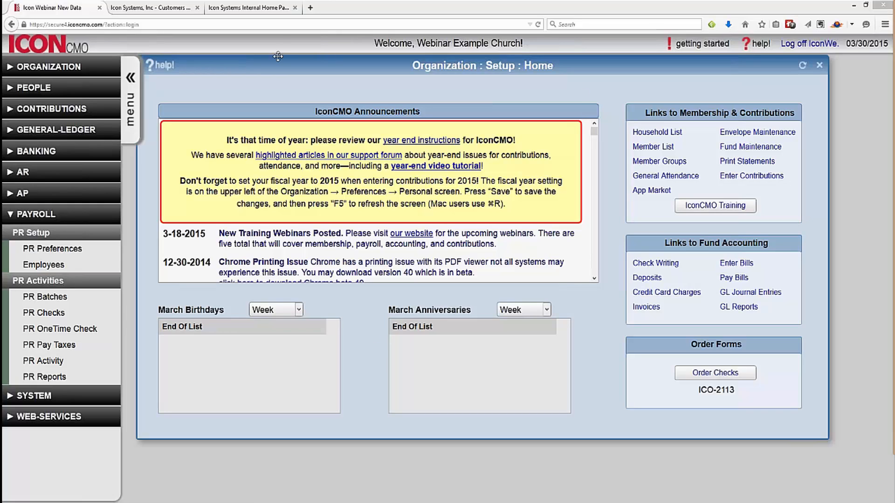
# - Visit iconcmo.com, browse the Fund Accounting for Church Leadership e-book, then return to IconCMO
pyautogui.click(314, 11)
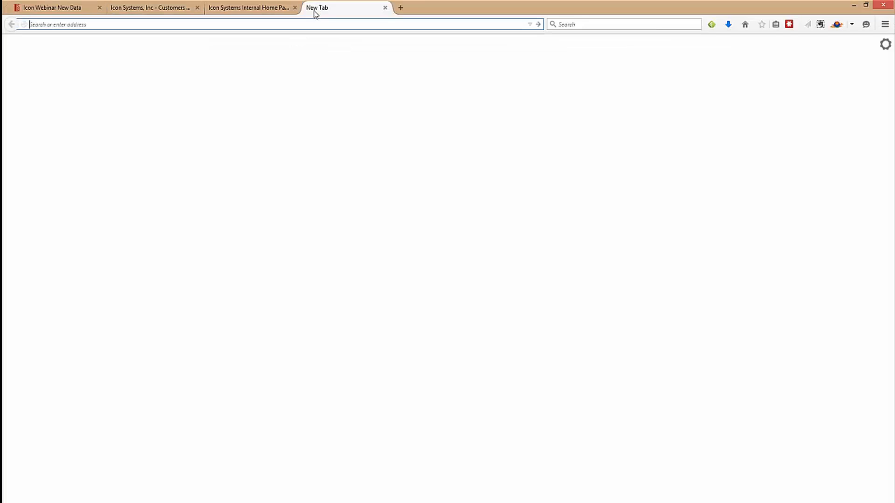
pyautogui.write('icon')
pyautogui.press('Return')
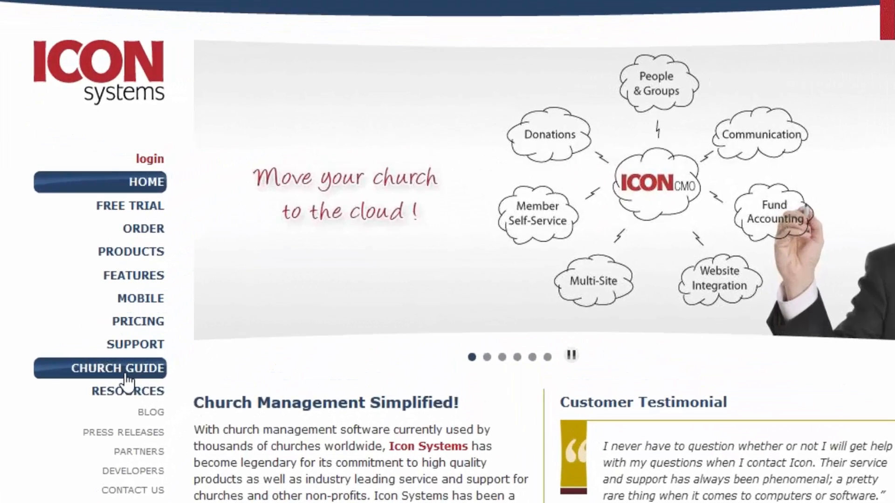
pyautogui.click(156, 350)
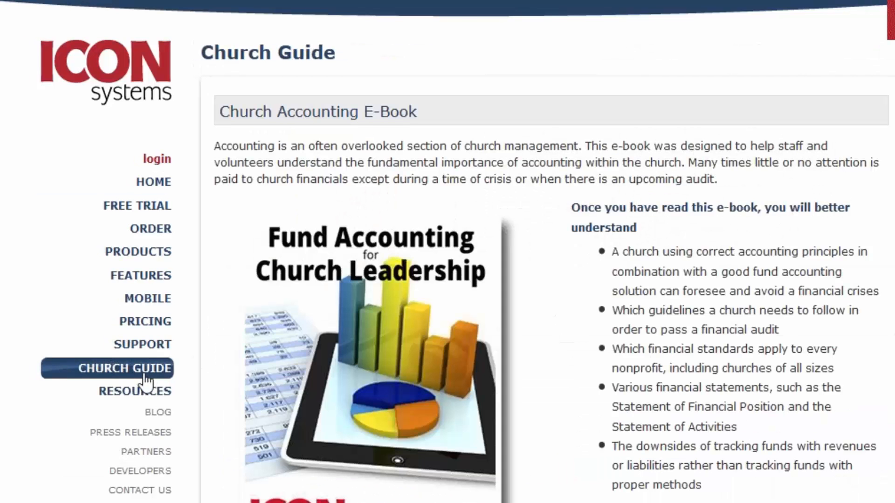
pyautogui.scroll(-6, 146, 381)
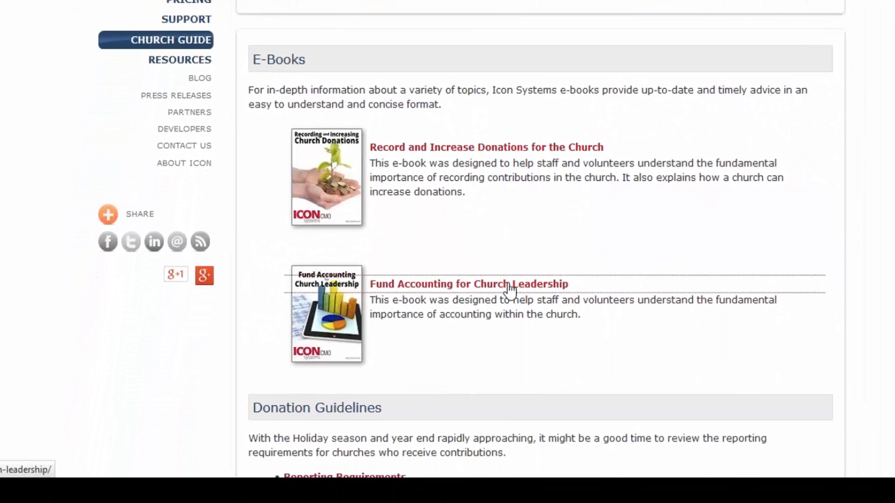
pyautogui.click(510, 290)
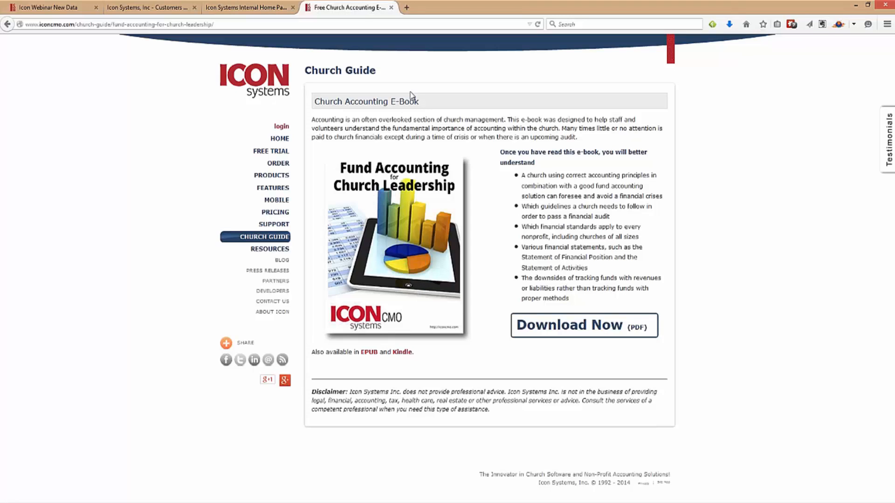
pyautogui.click(391, 8)
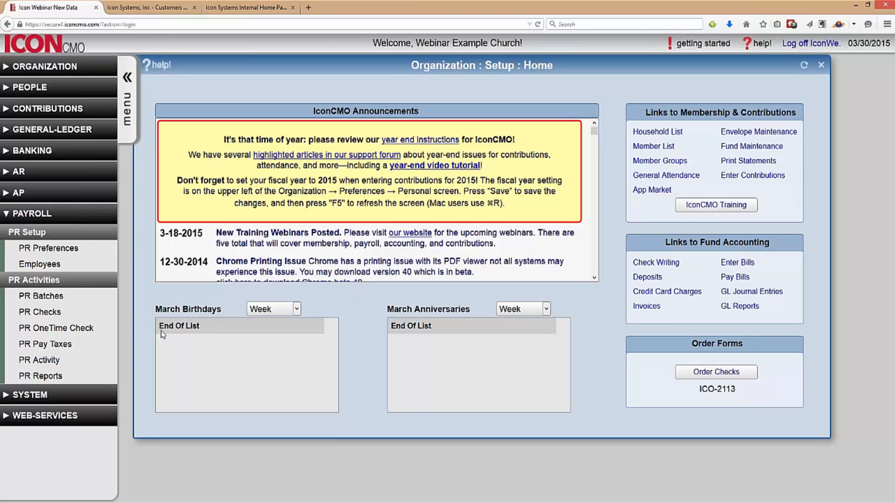
# - Open and close Organization > Personal preferences, then expand the Payroll and General-Ledger menus
pyautogui.click(31, 67)
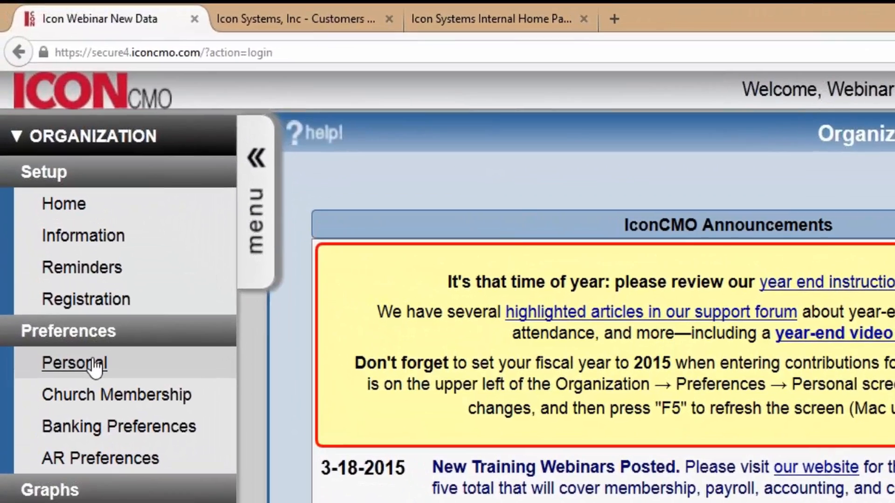
pyautogui.click(71, 273)
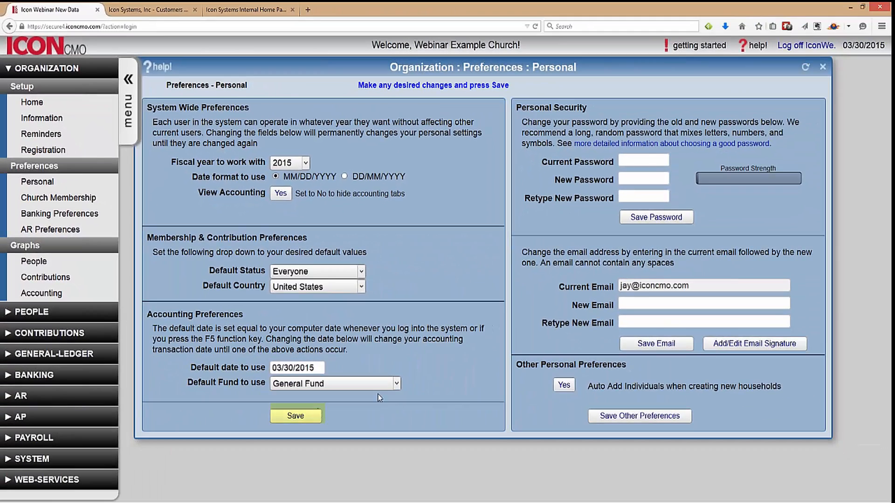
pyautogui.click(822, 67)
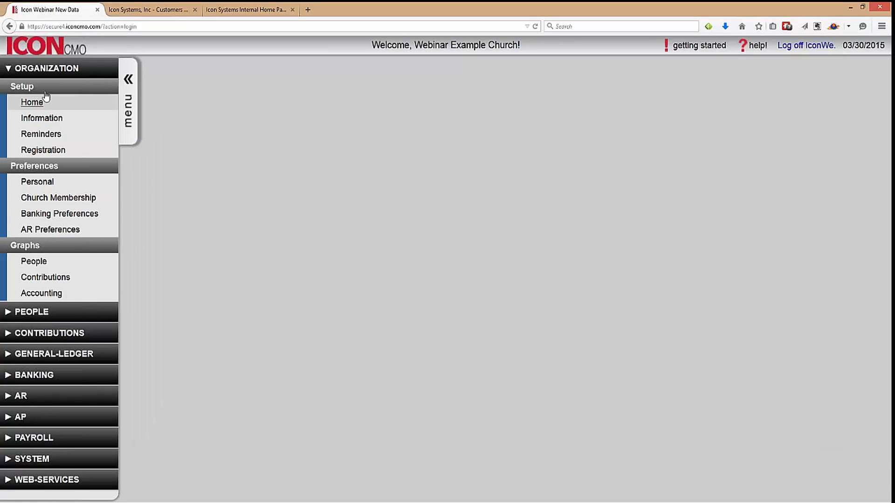
pyautogui.click(56, 67)
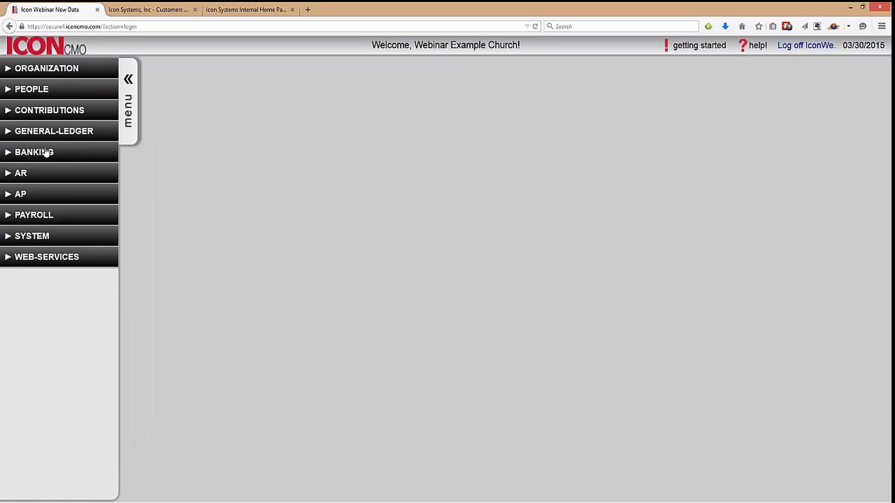
pyautogui.click(44, 217)
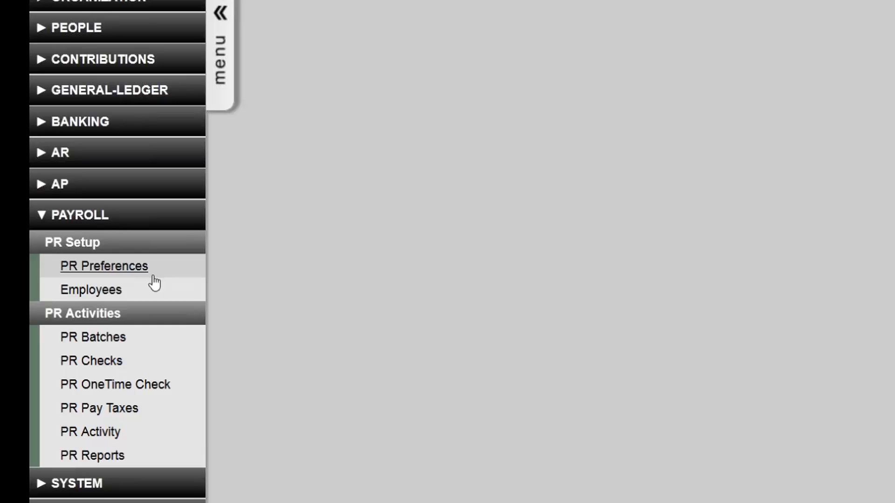
pyautogui.click(114, 95)
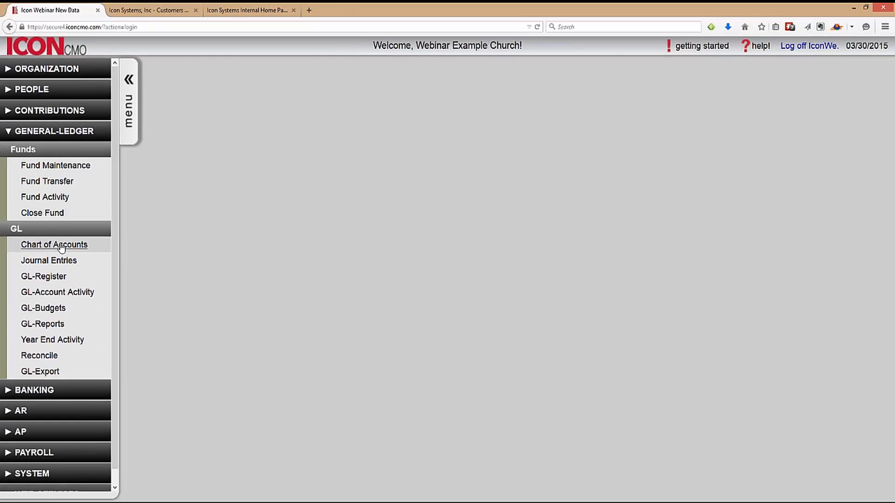
# - Open the Chart of Accounts and scroll to the Payroll Withholding & Taxes liability rows
pyautogui.click(61, 247)
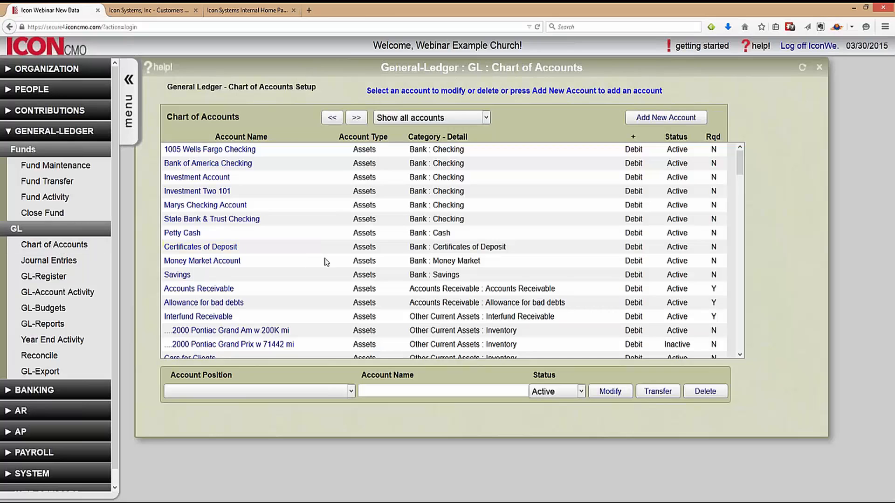
pyautogui.scroll(-5, 337, 260)
pyautogui.scroll(-10, 336, 237)
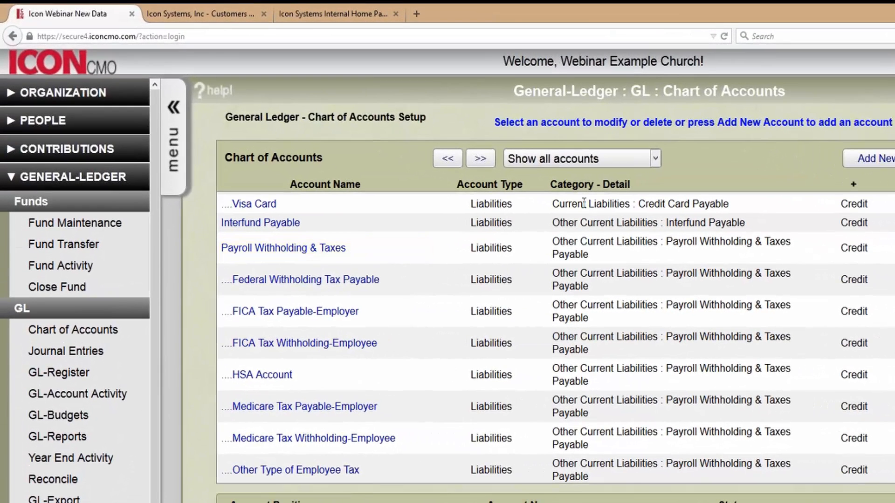
pyautogui.tripleClick(568, 241)
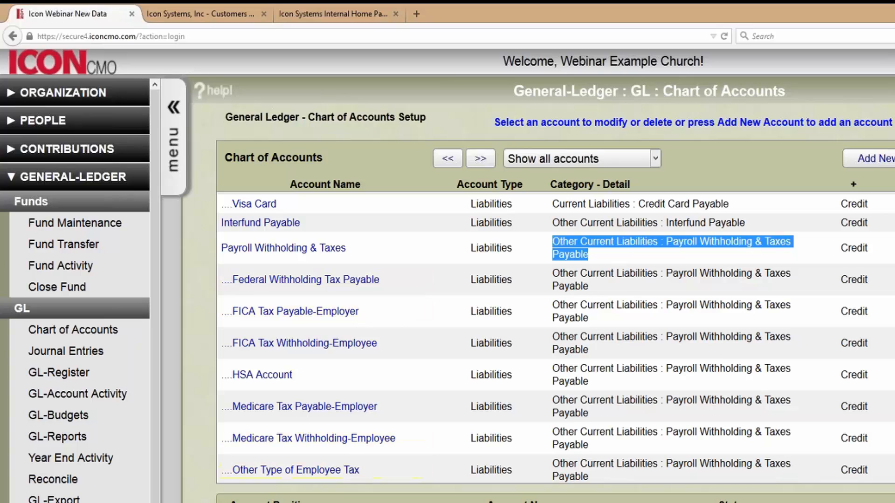
pyautogui.click(626, 300)
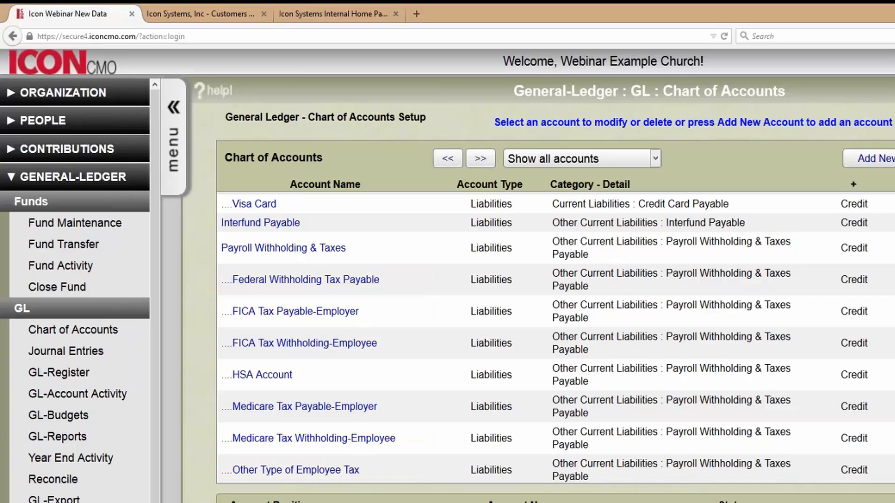
pyautogui.scroll(-3, 454, 383)
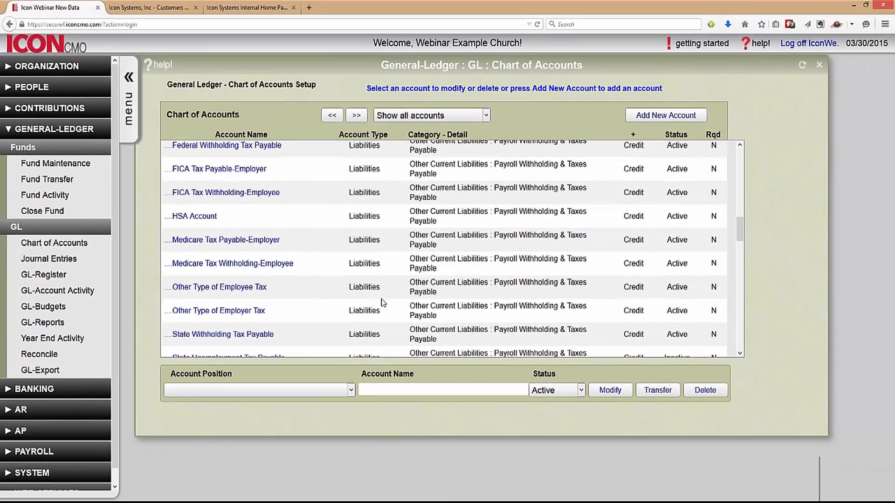
# - Start a new Liabilities account: Other Current Liabilities, Payroll Withholding & Taxes Payable, under Payroll Withholding & Taxes
pyautogui.click(638, 118)
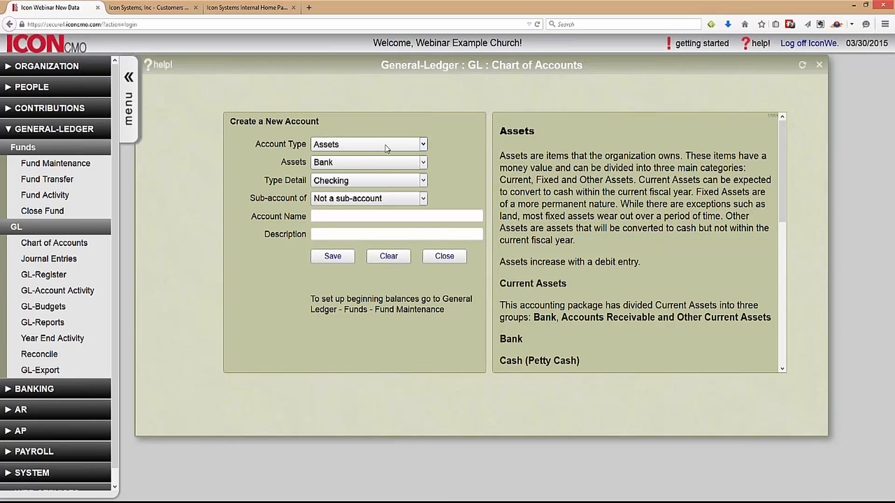
pyautogui.click(384, 145)
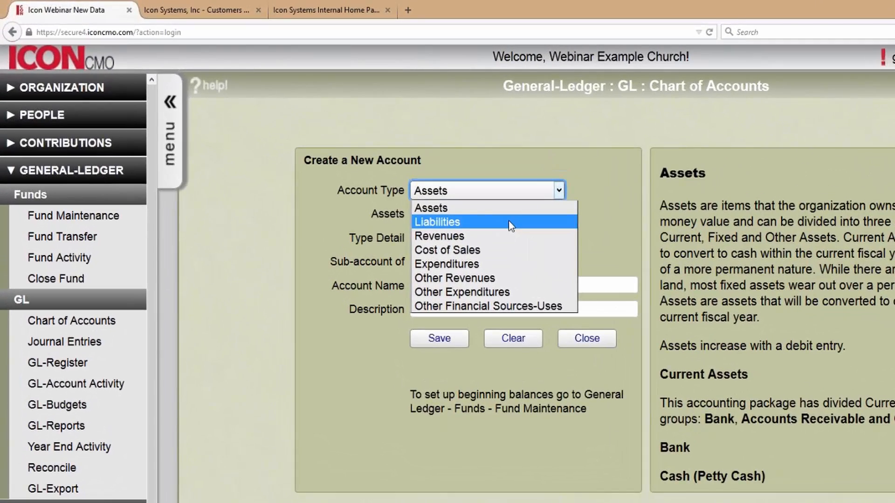
pyautogui.click(483, 212)
pyautogui.click(484, 206)
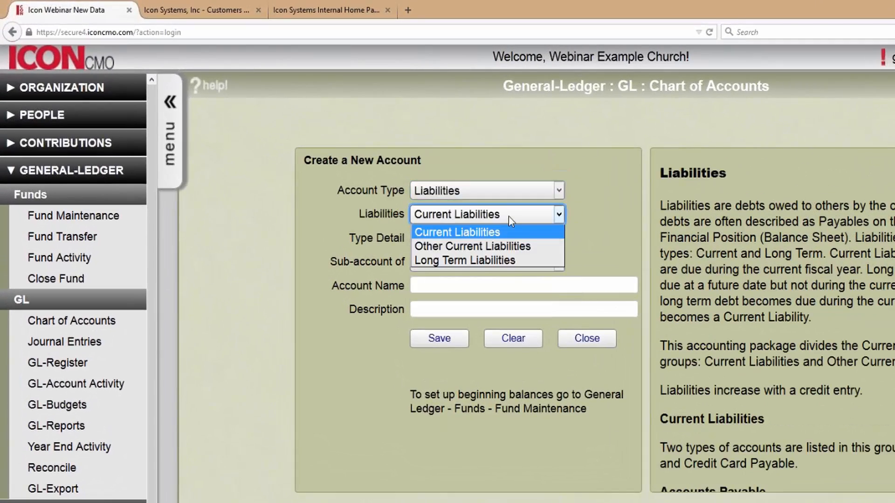
pyautogui.click(509, 246)
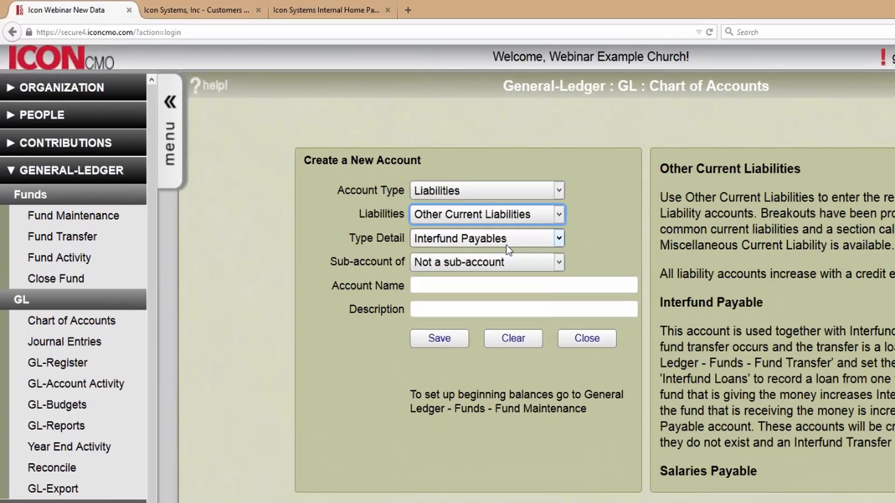
pyautogui.click(507, 246)
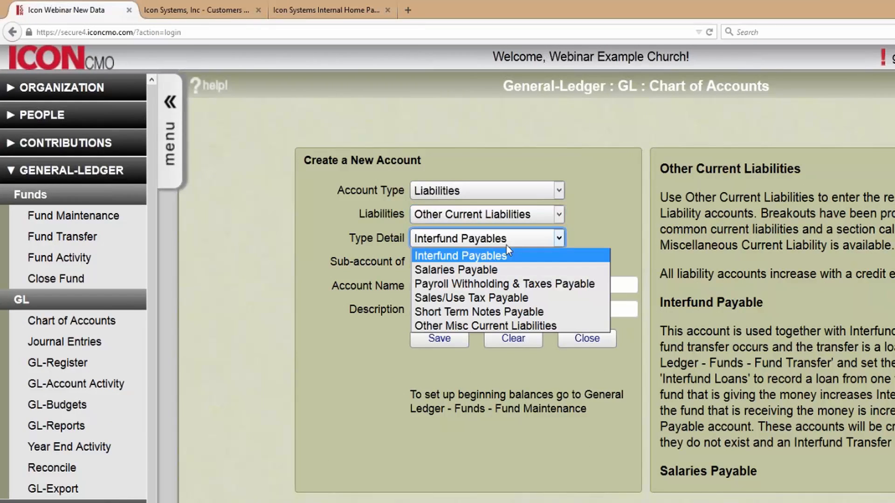
pyautogui.click(506, 286)
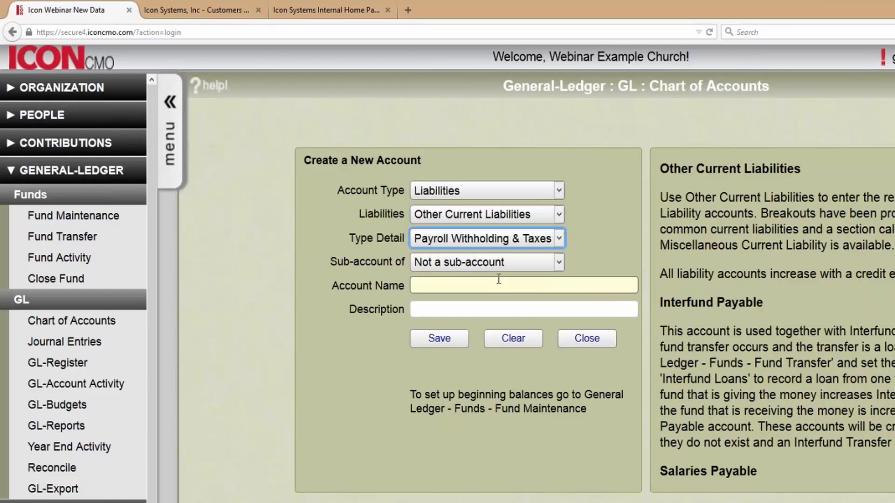
pyautogui.click(504, 265)
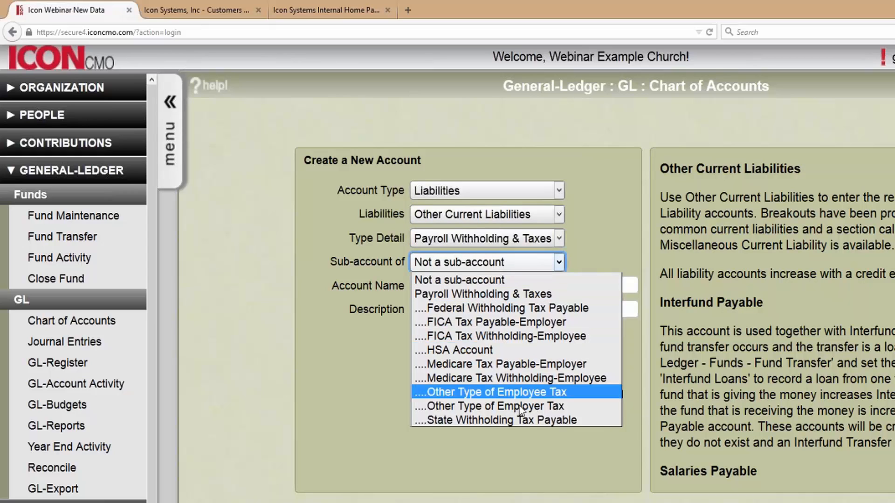
pyautogui.click(485, 293)
# - Name the new account 'Other Number 2', save it, and close the form
pyautogui.click(476, 282)
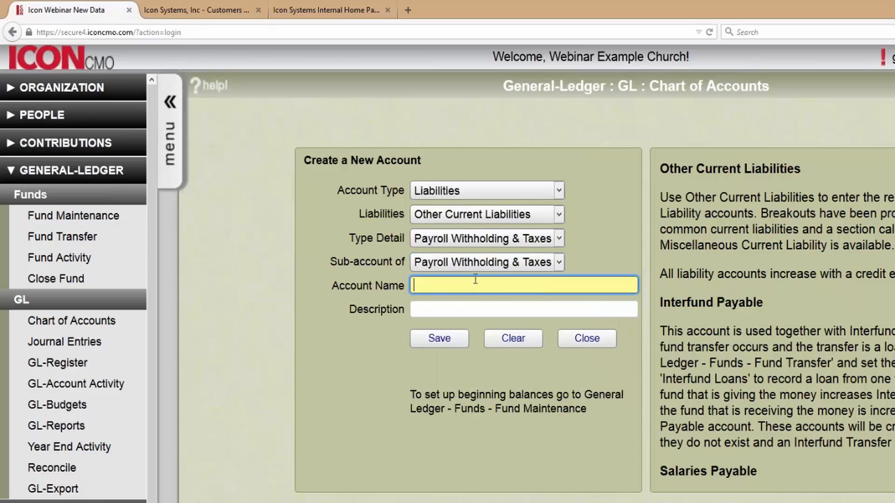
pyautogui.write('Other ')
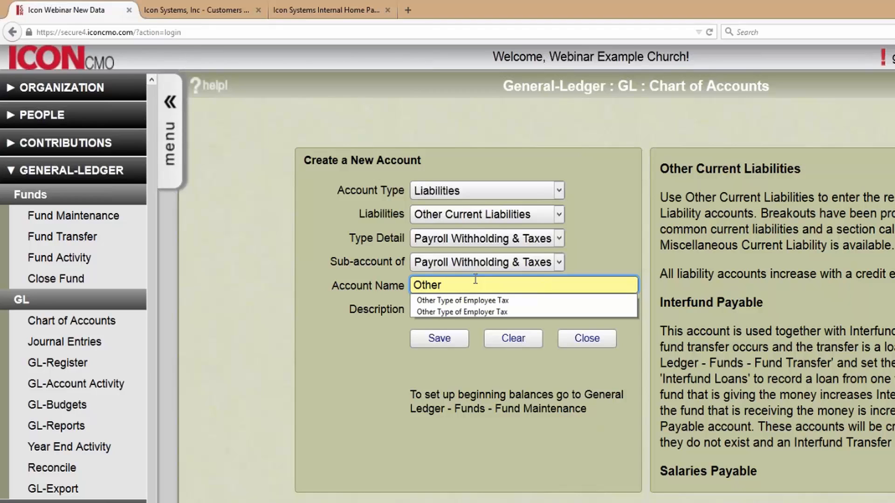
pyautogui.write('Number 2')
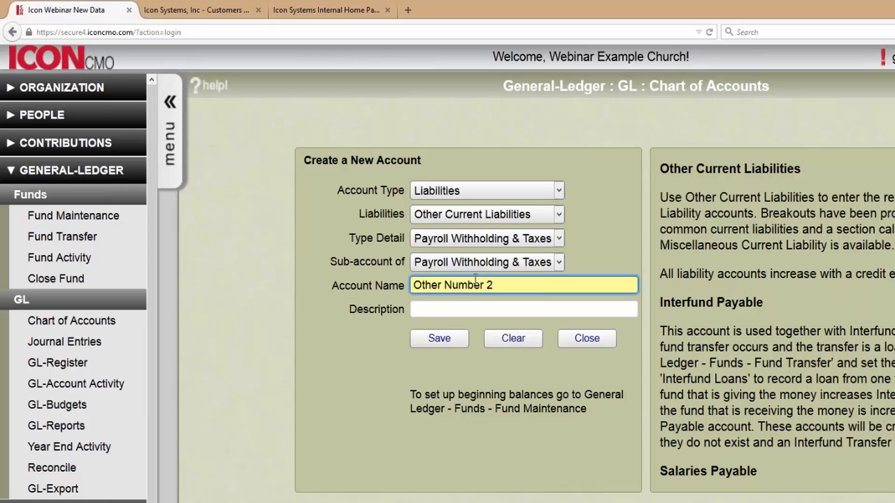
pyautogui.click(453, 336)
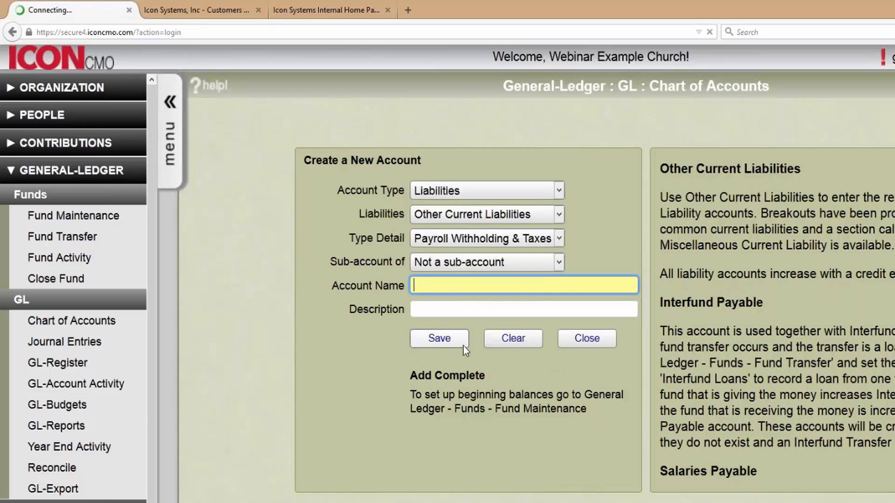
pyautogui.click(585, 339)
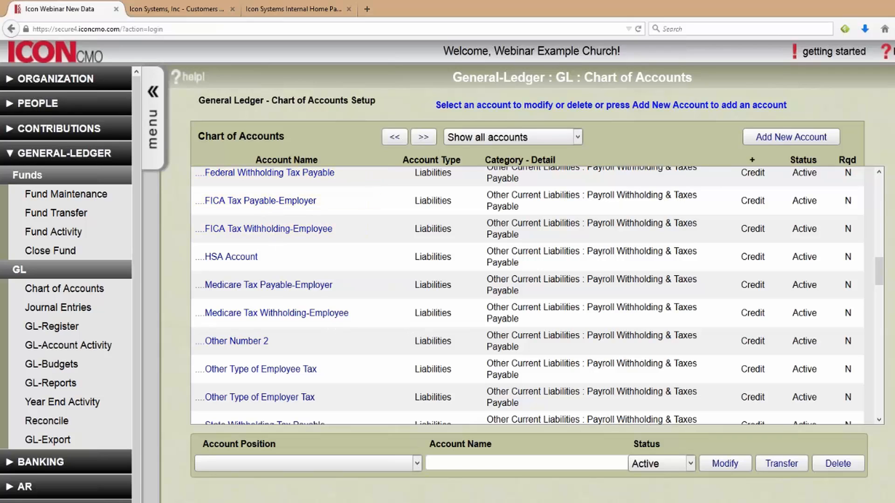
# - Load the remaining accounts with More Data and scroll to the Staff Benefits expense rows
pyautogui.moveTo(879, 278); pyautogui.dragTo(880, 283)
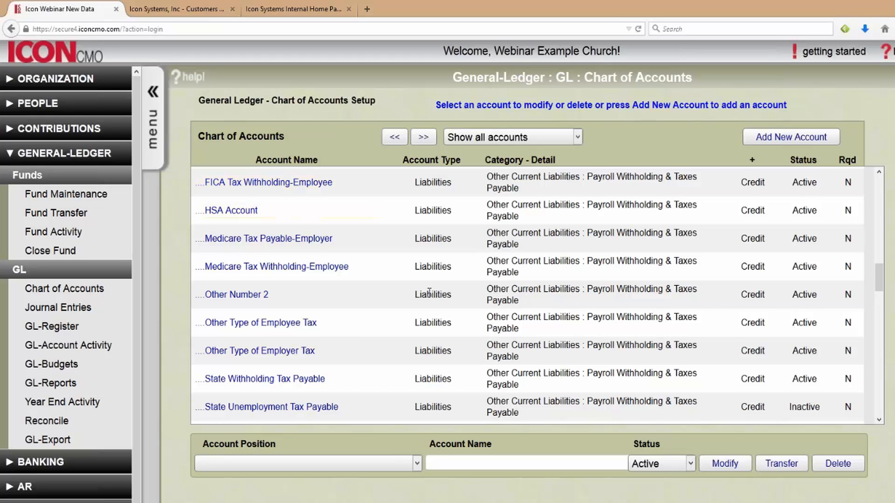
pyautogui.scroll(4, 398, 358)
pyautogui.scroll(-4, 396, 271)
pyautogui.scroll(-15, 484, 289)
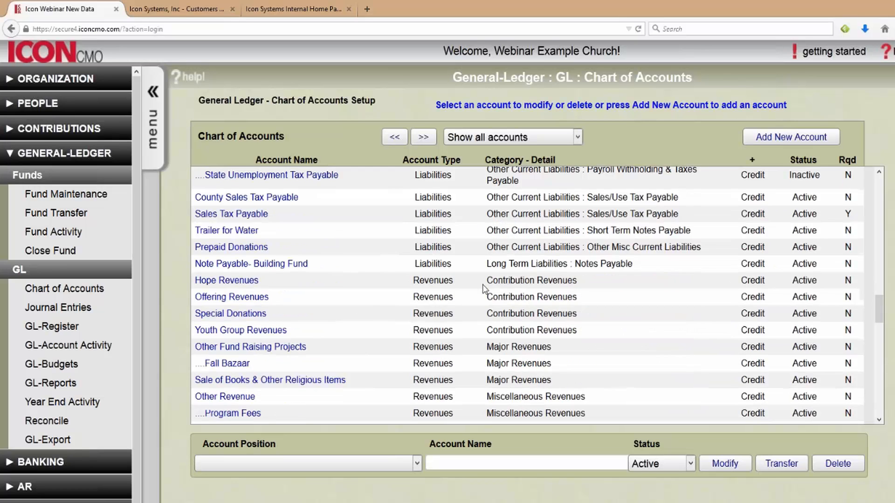
pyautogui.scroll(-8, 484, 289)
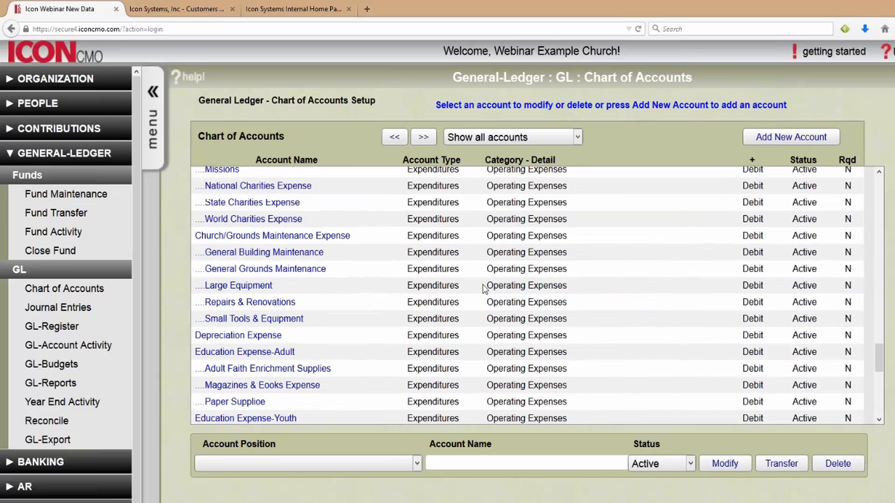
pyautogui.click(327, 415)
pyautogui.scroll(1, 360, 330)
pyautogui.scroll(6, 369, 336)
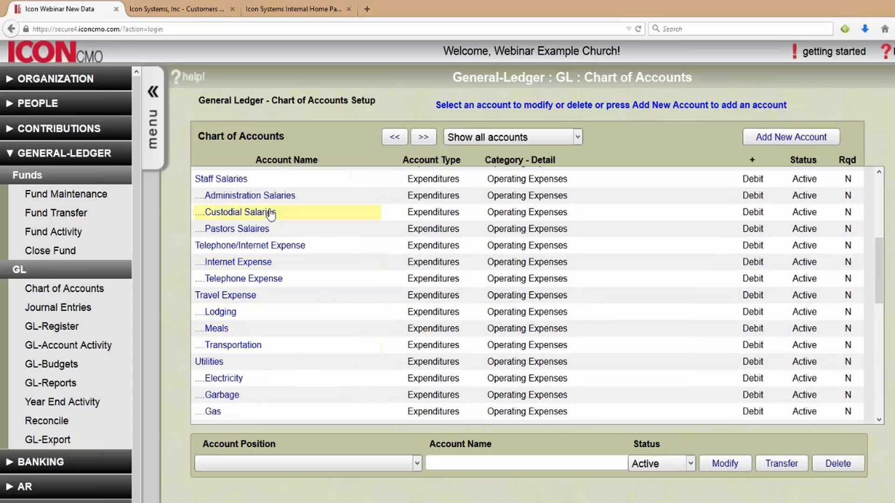
pyautogui.scroll(4, 364, 279)
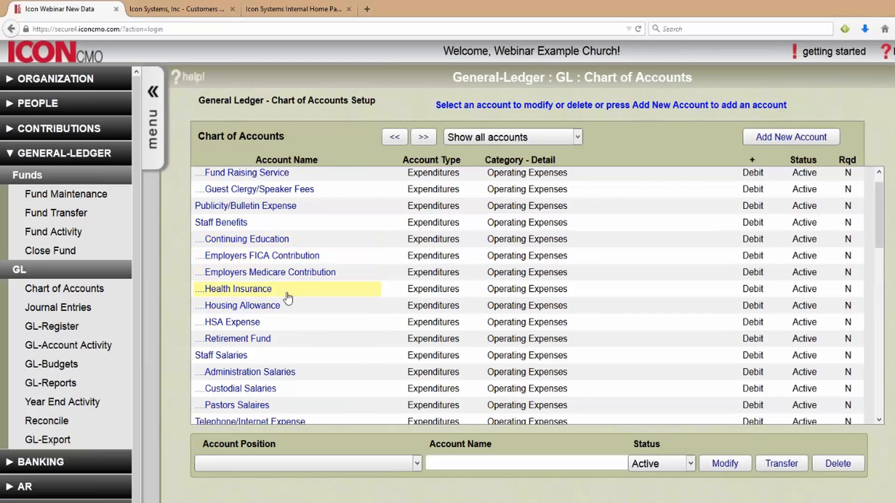
pyautogui.scroll(-2, 280, 355)
pyautogui.scroll(-3, 280, 354)
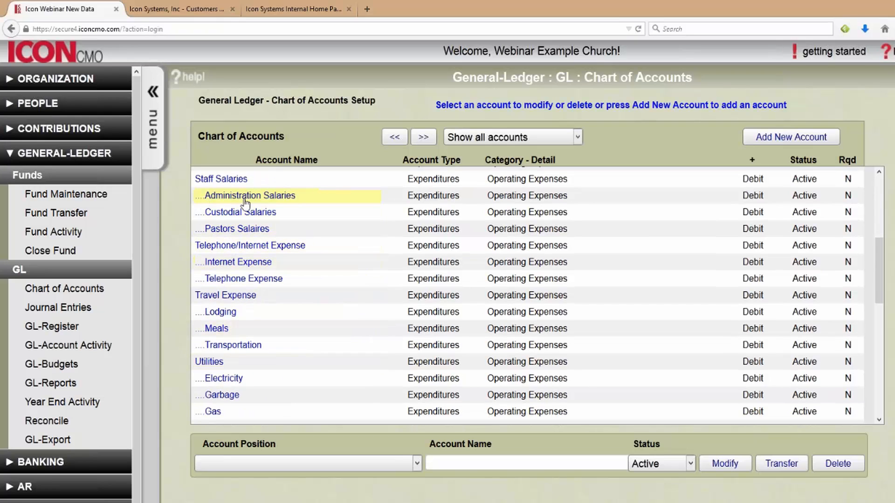
pyautogui.scroll(5, 233, 215)
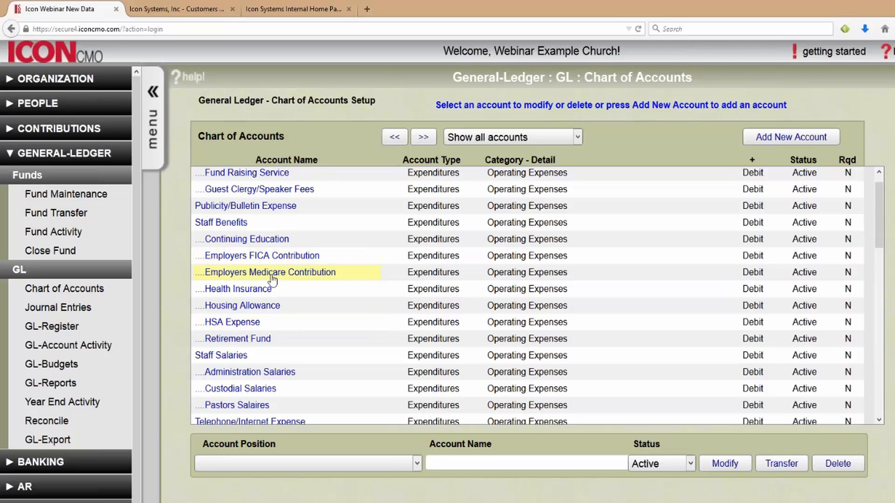
# - Search account names for 'Employee Fica', then start a new account
pyautogui.click(520, 463)
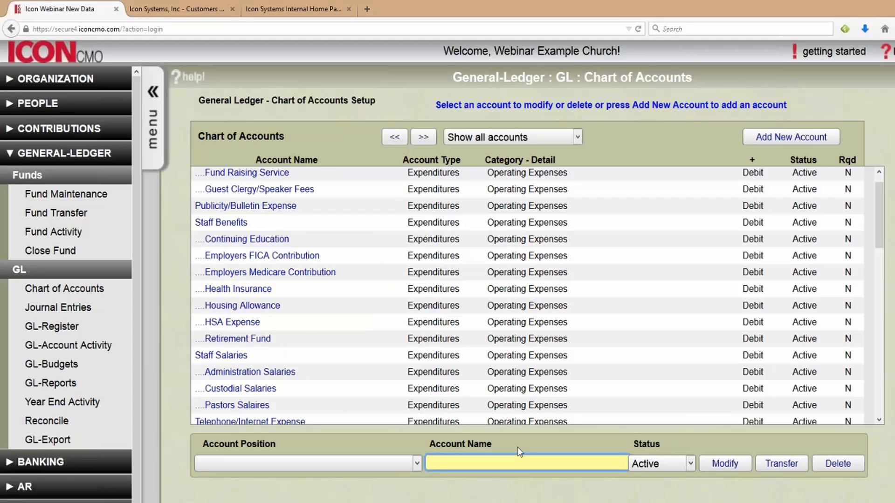
pyautogui.write('Emplo')
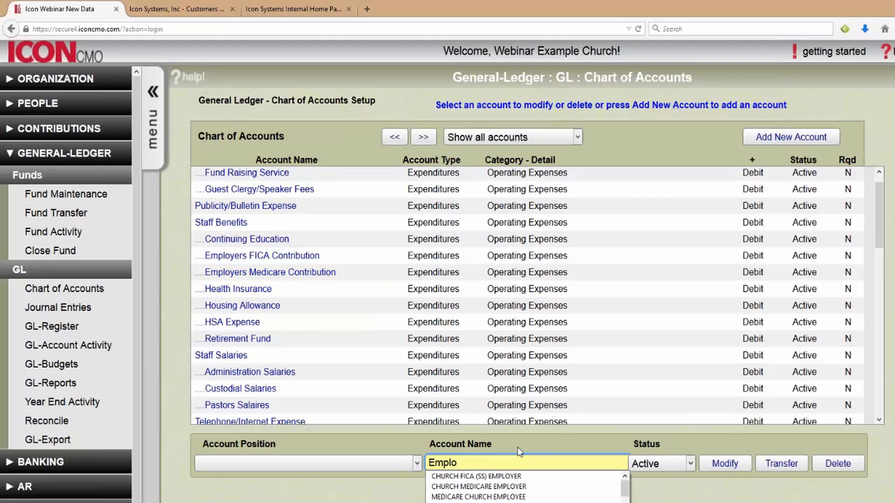
pyautogui.write('yee')
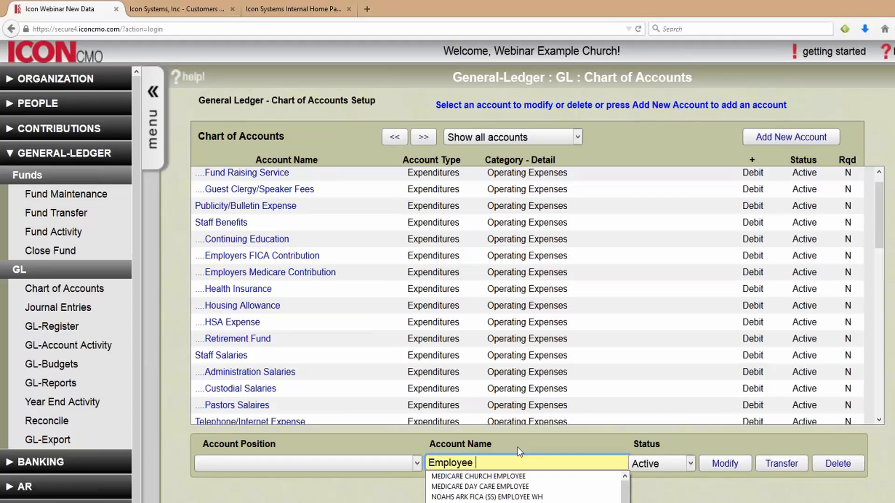
pyautogui.write(' Fica')
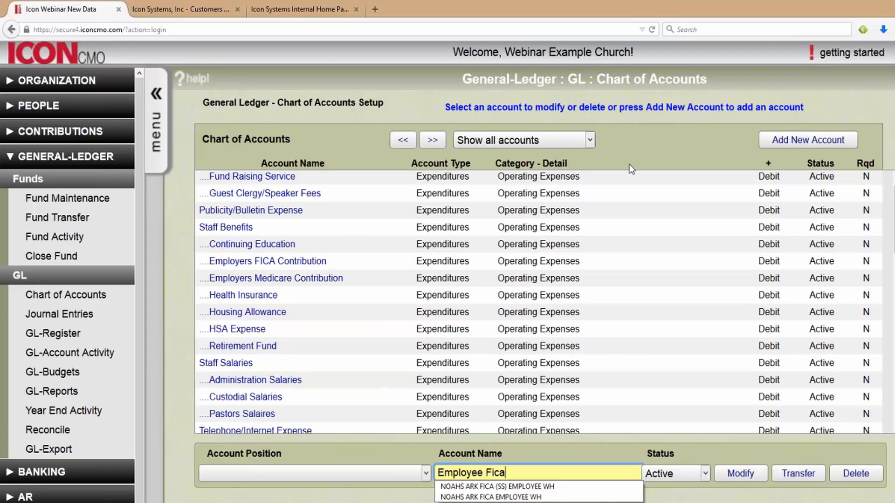
pyautogui.click(783, 140)
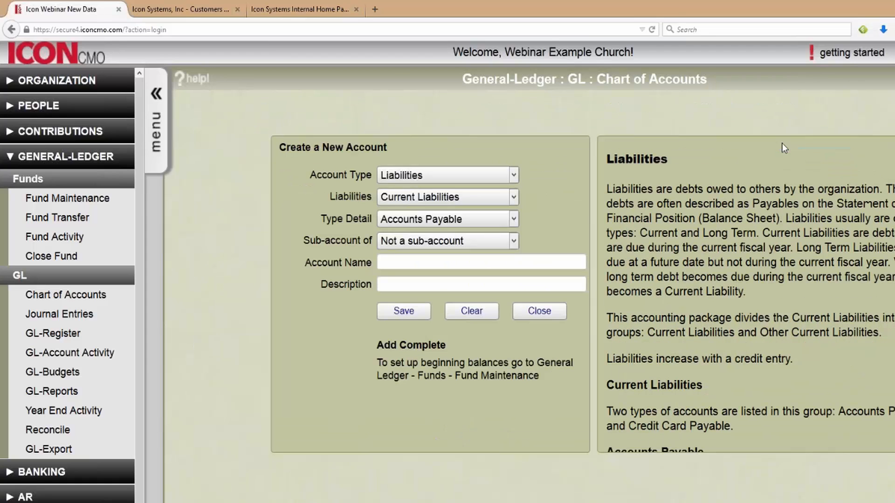
# - Classify the new account as Expenditures, Operating Expenses, sub-account of Staff Benefits
pyautogui.click(501, 179)
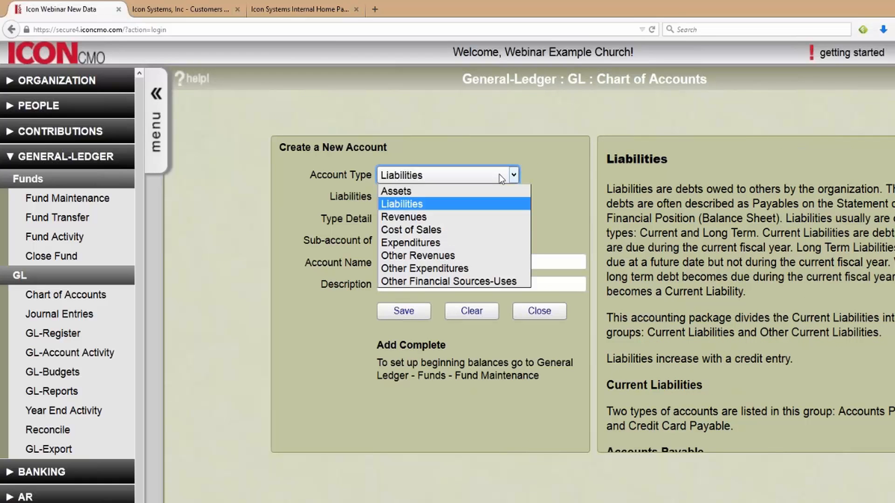
pyautogui.click(478, 247)
pyautogui.click(482, 201)
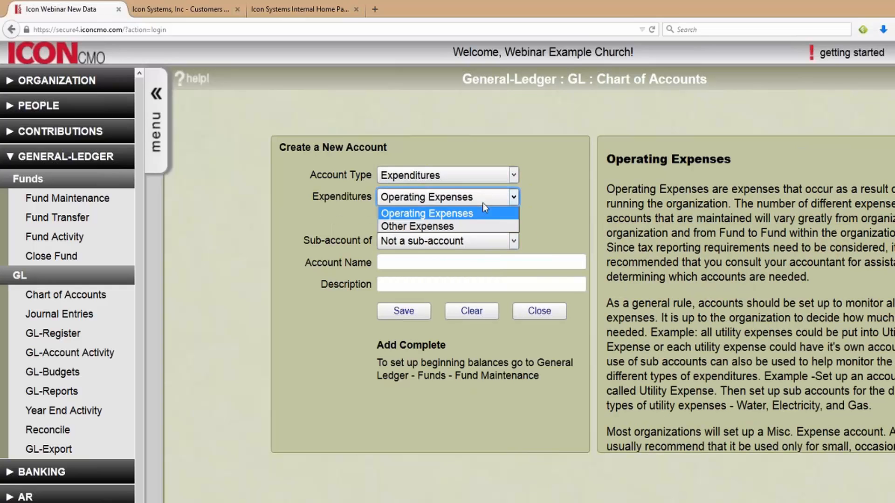
pyautogui.click(481, 213)
pyautogui.click(477, 242)
pyautogui.scroll(-5, 474, 348)
pyautogui.scroll(-6, 473, 349)
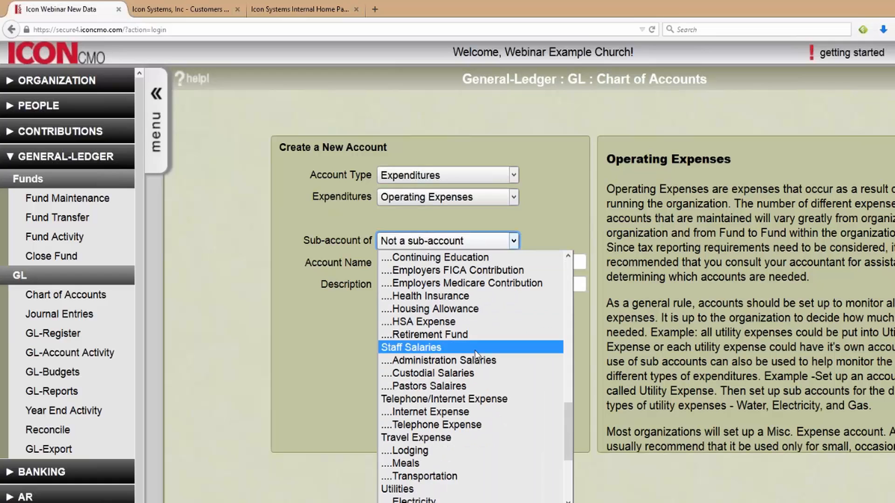
pyautogui.scroll(4, 468, 355)
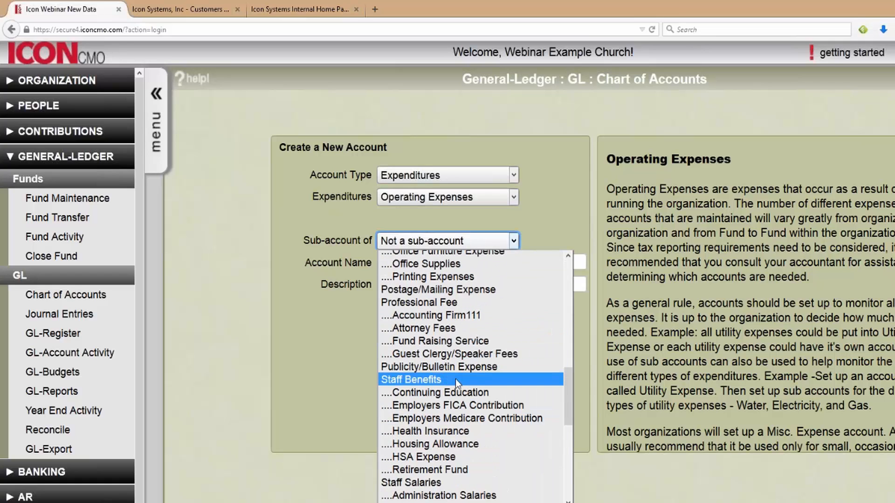
pyautogui.click(455, 379)
pyautogui.click(432, 246)
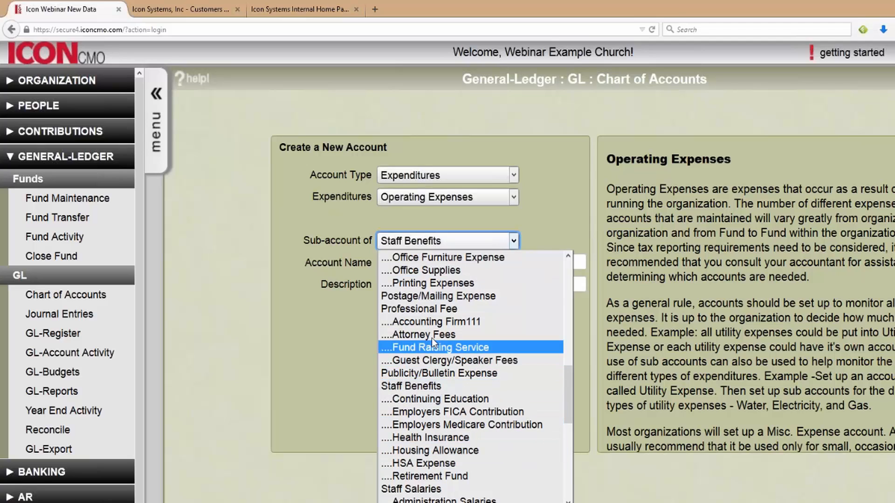
pyautogui.click(537, 228)
# - Keep Staff Benefits as parent, name the account 'Employee FICA', save and close
pyautogui.click(434, 264)
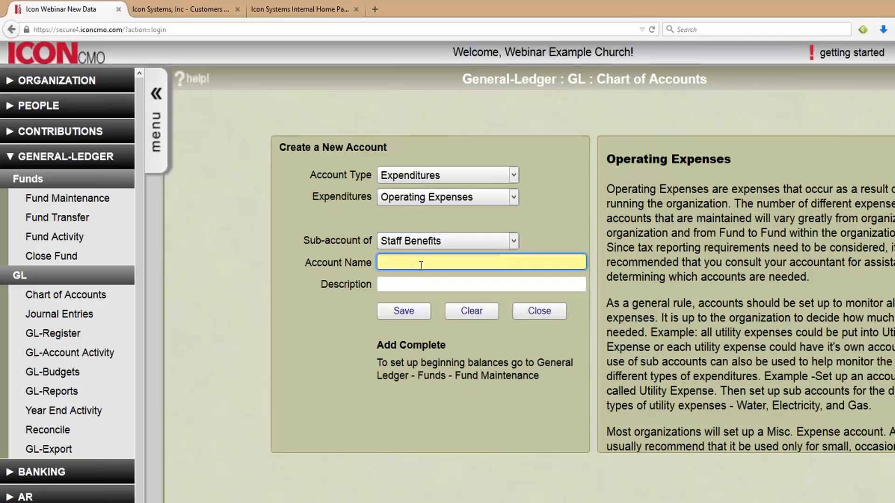
pyautogui.hotkey('ctrl', 'k')
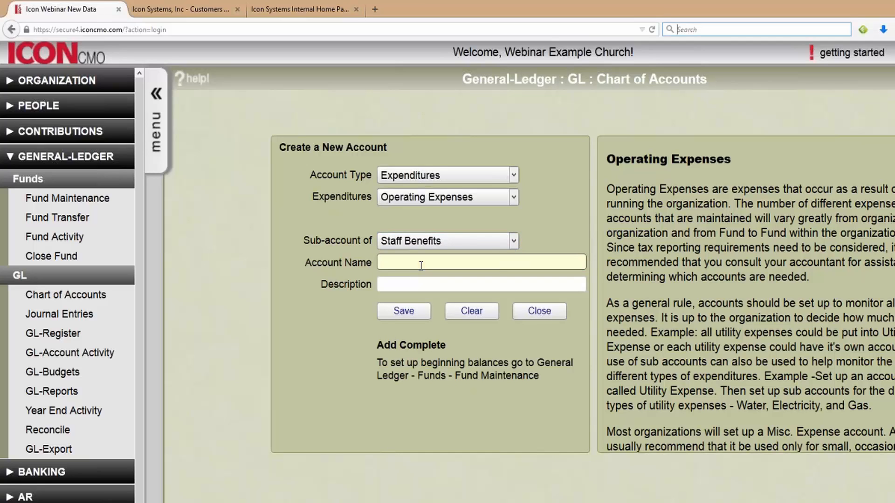
pyautogui.click(456, 244)
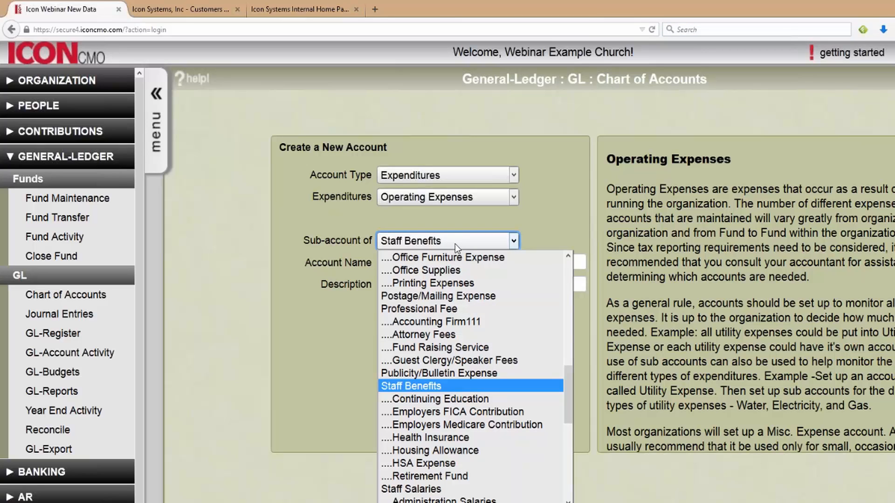
pyautogui.click(455, 244)
pyautogui.click(447, 262)
pyautogui.write('Empl')
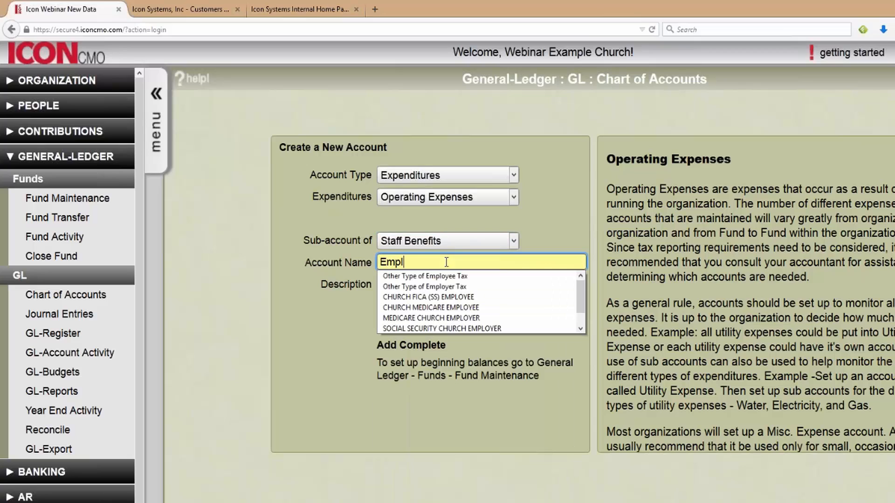
pyautogui.write('oyee FICA')
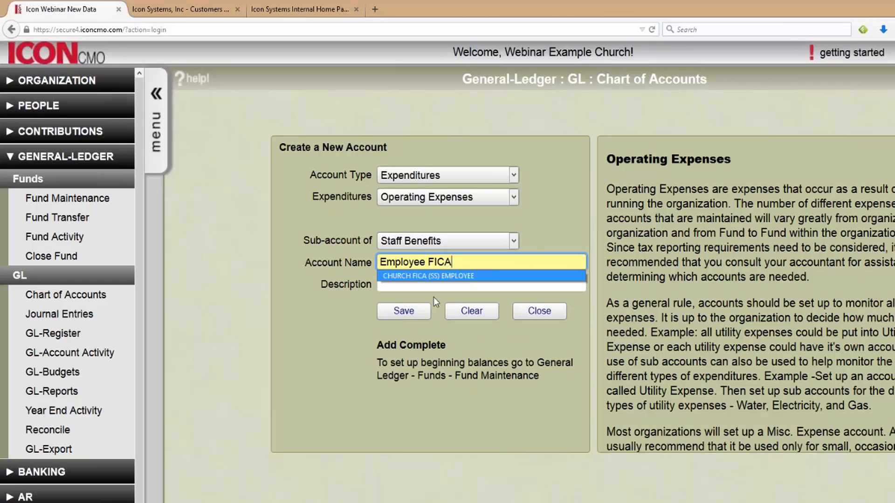
pyautogui.click(404, 311)
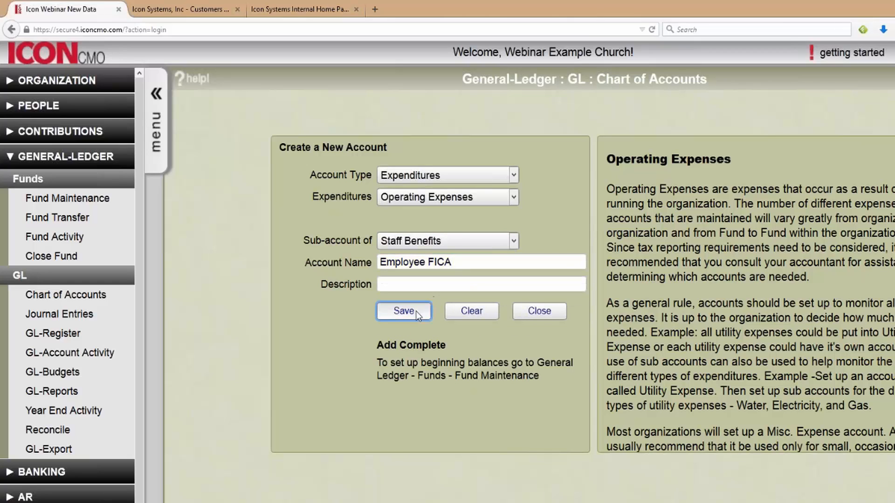
pyautogui.click(540, 312)
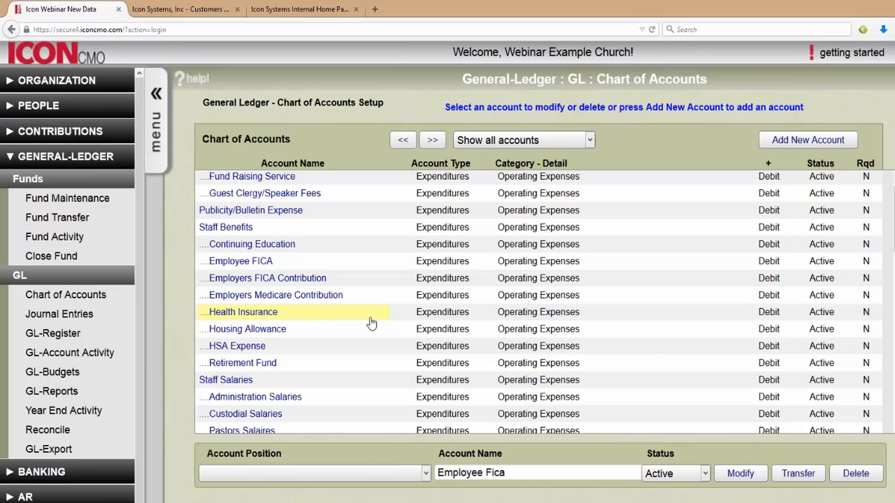
# - Collapse General-Ledger, expand Payroll, and open PR Setup > PR Preferences
pyautogui.click(84, 161)
pyautogui.click(74, 259)
pyautogui.moveTo(888, 65)
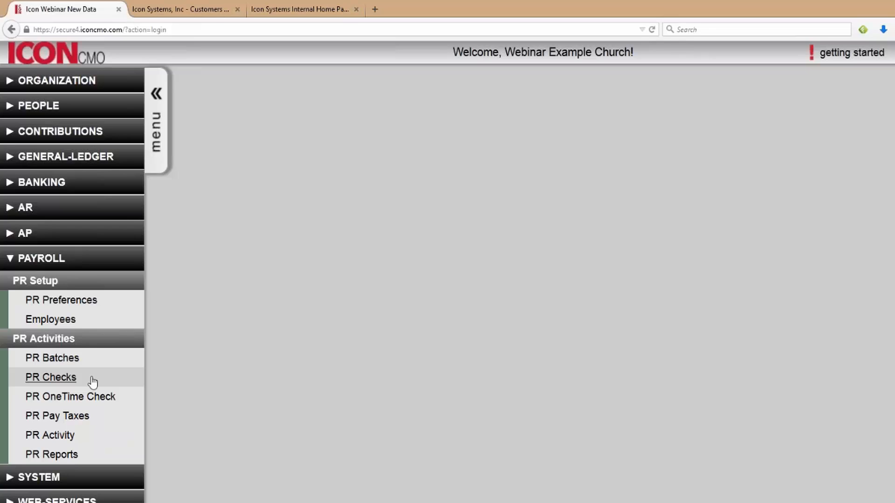
pyautogui.click(61, 301)
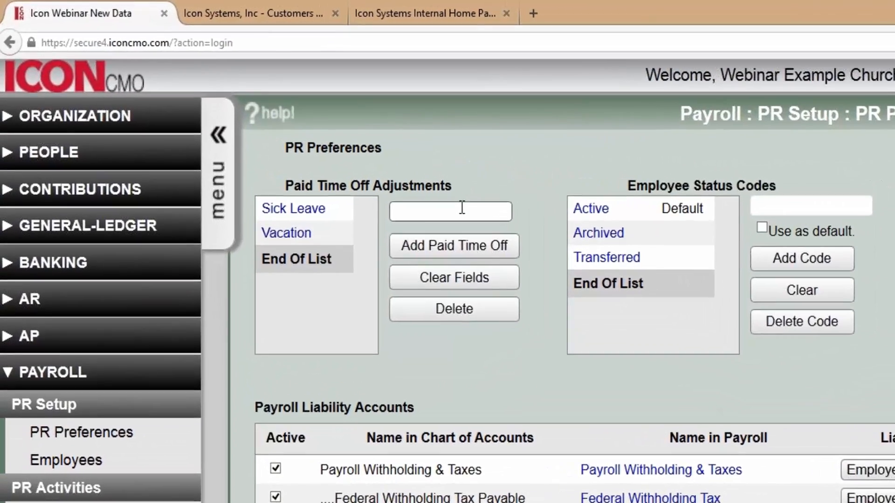
pyautogui.click(287, 129)
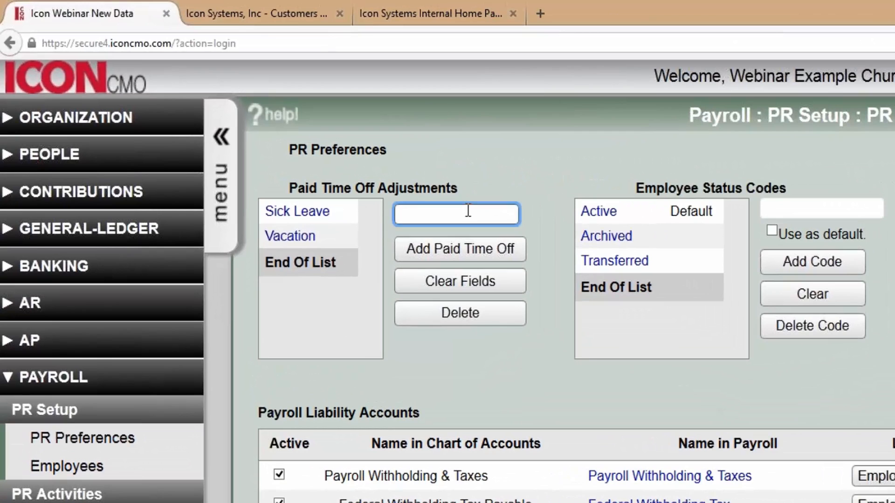
pyautogui.write('Materni')
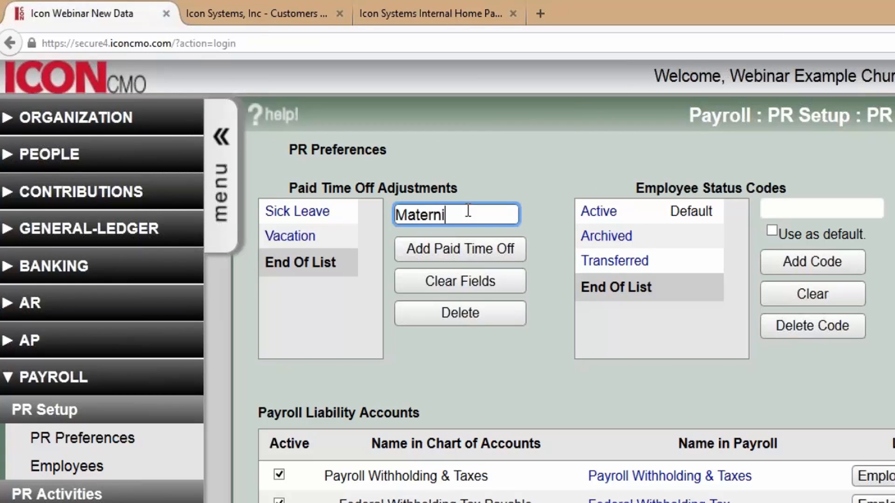
pyautogui.write('ty Leave')
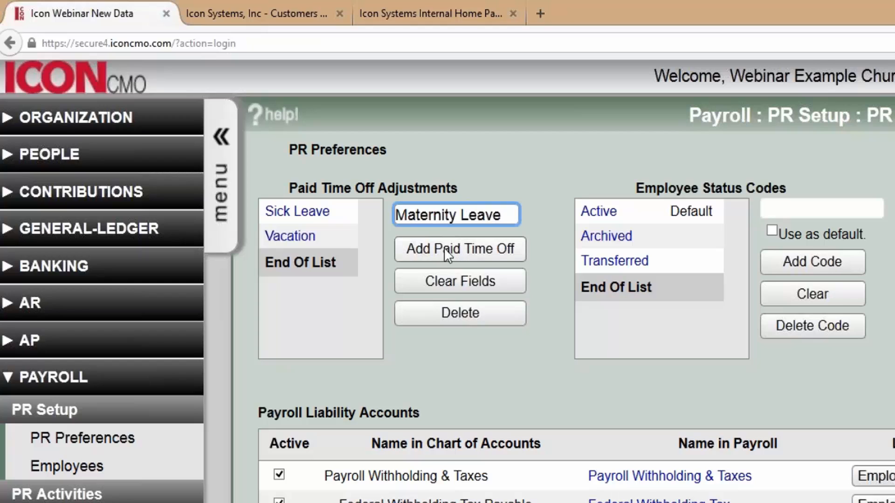
pyautogui.click(444, 248)
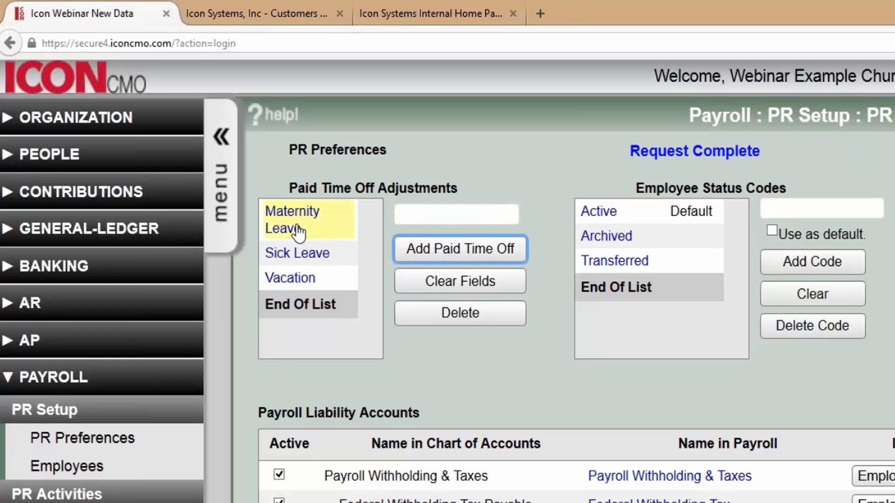
pyautogui.click(822, 205)
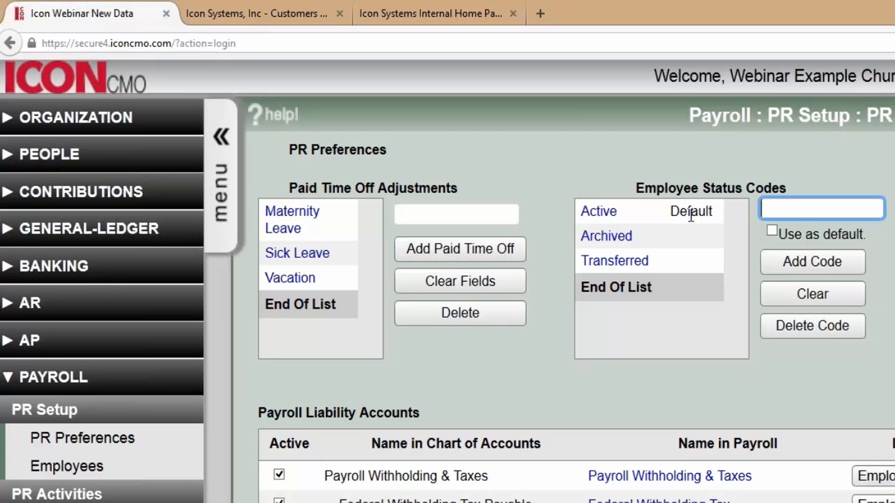
pyautogui.click(813, 382)
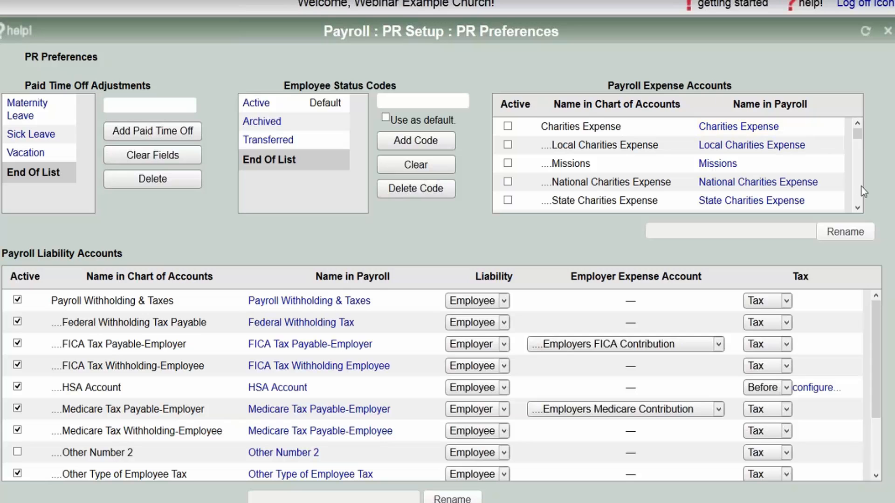
# - Tick Active for the Employee FICA account under Staff Benefits in Payroll Expense Accounts
pyautogui.scroll(-10, 859, 191)
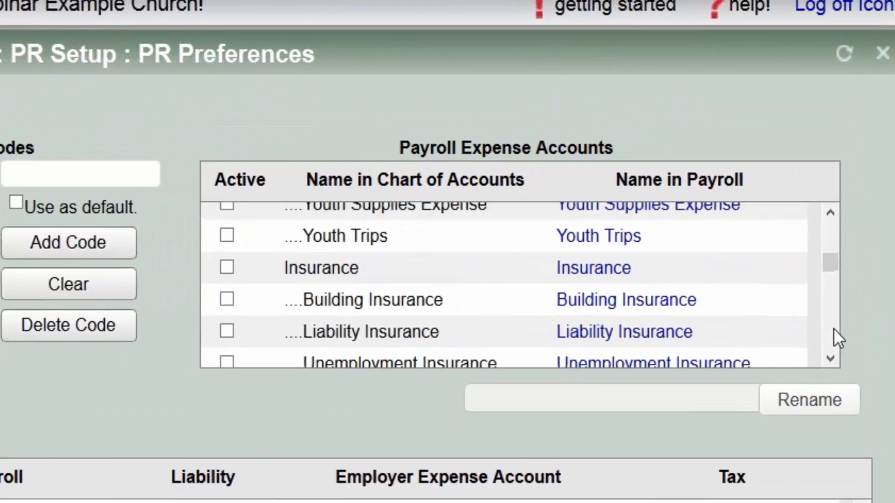
pyautogui.scroll(-5, 833, 328)
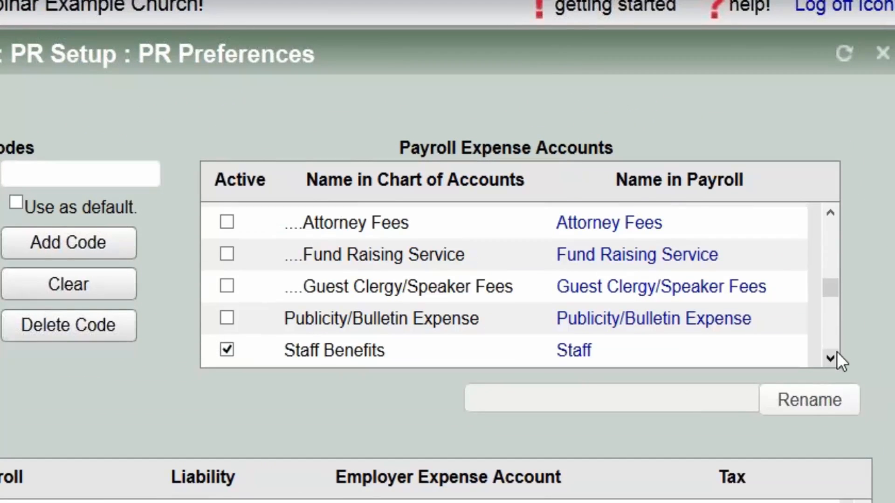
pyautogui.scroll(-5, 837, 356)
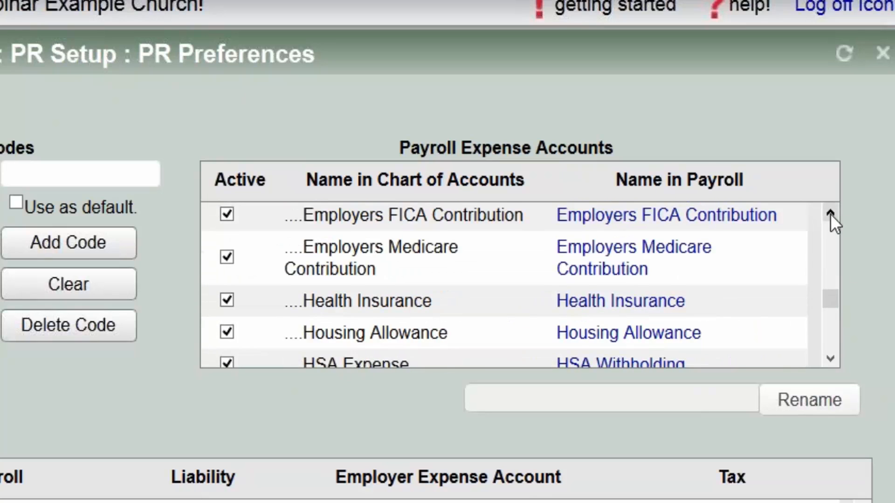
pyautogui.scroll(3, 830, 213)
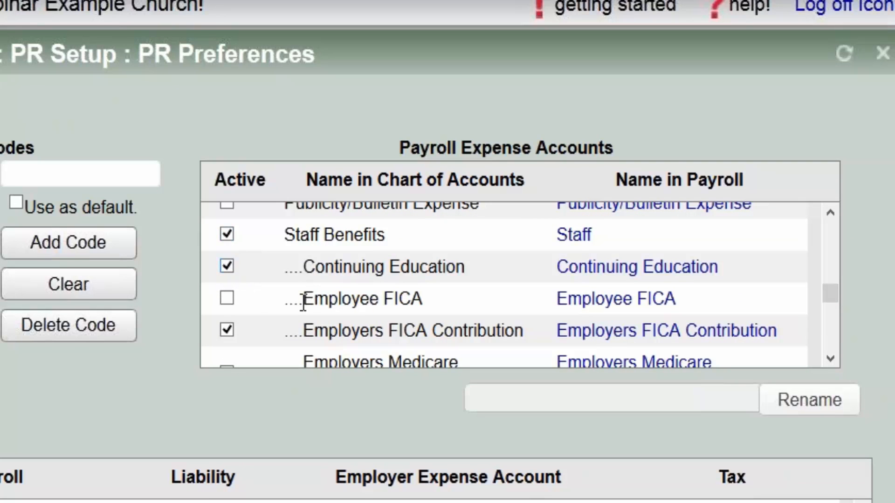
pyautogui.click(228, 299)
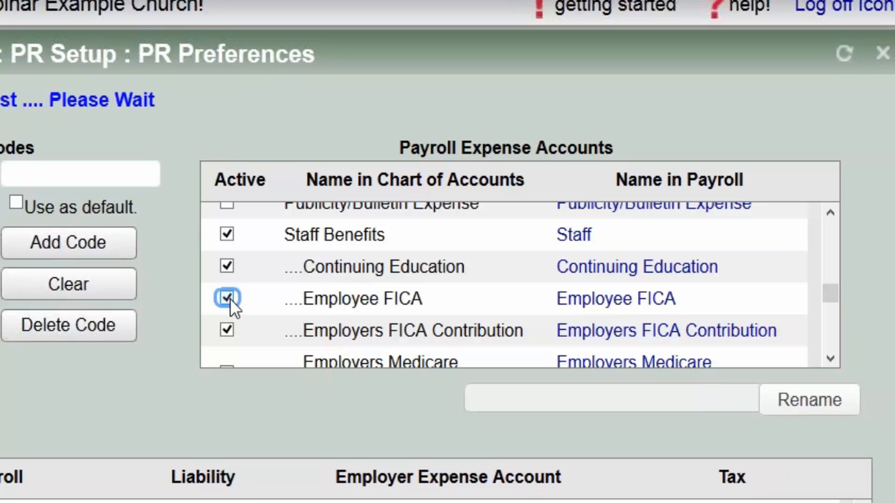
# - Append ' Contribution' to the Employee FICA expense name and apply the rename
pyautogui.click(593, 303)
pyautogui.click(604, 399)
pyautogui.write('Co')
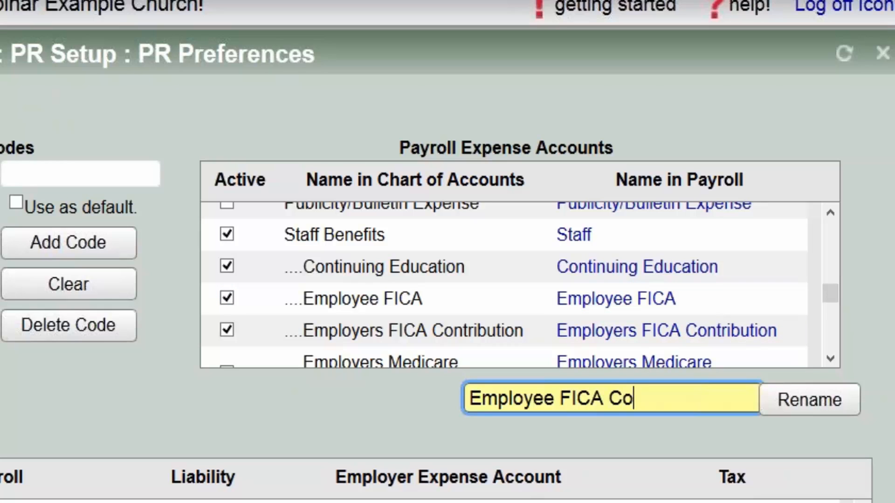
pyautogui.write('ntribution')
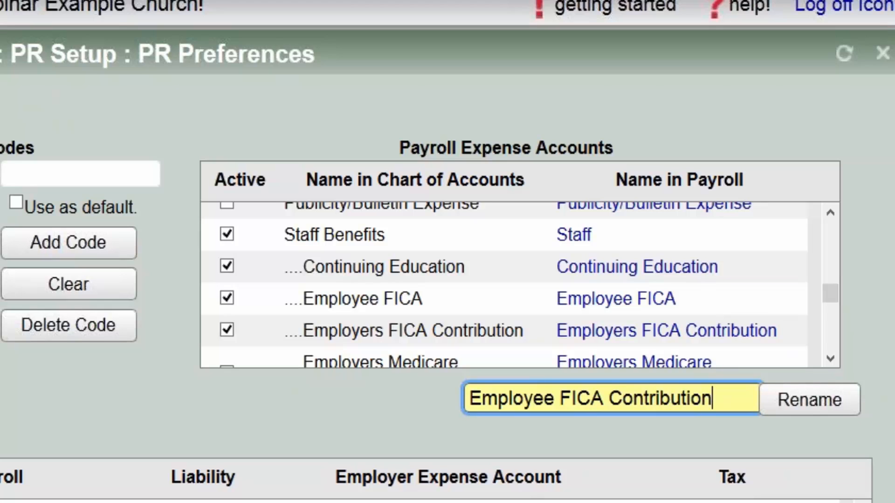
pyautogui.click(772, 407)
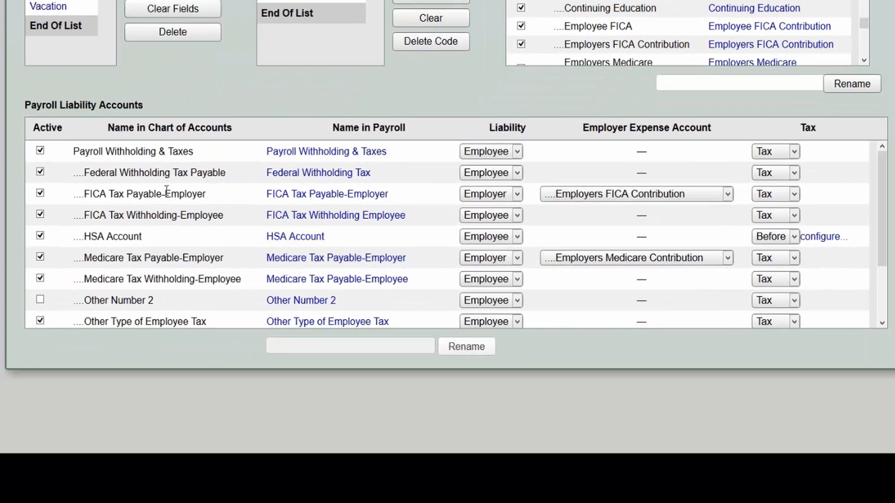
pyautogui.click(300, 173)
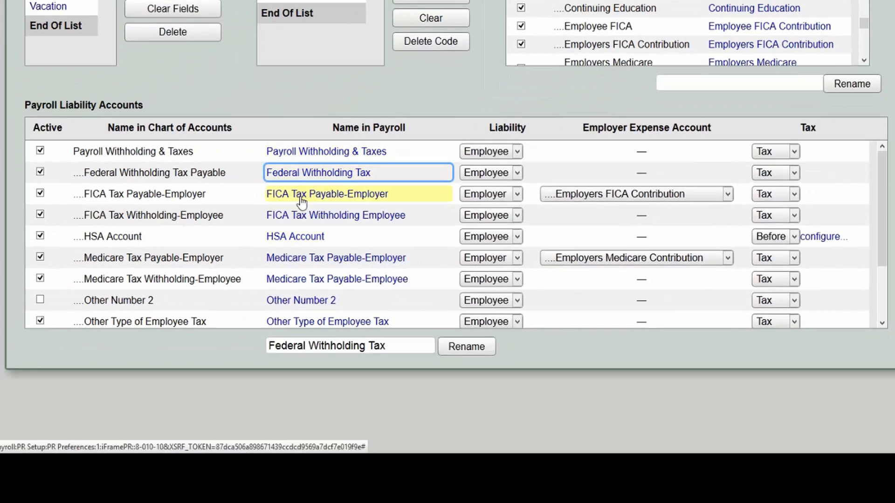
pyautogui.click(301, 196)
pyautogui.click(355, 222)
pyautogui.click(315, 239)
pyautogui.click(314, 258)
pyautogui.click(310, 237)
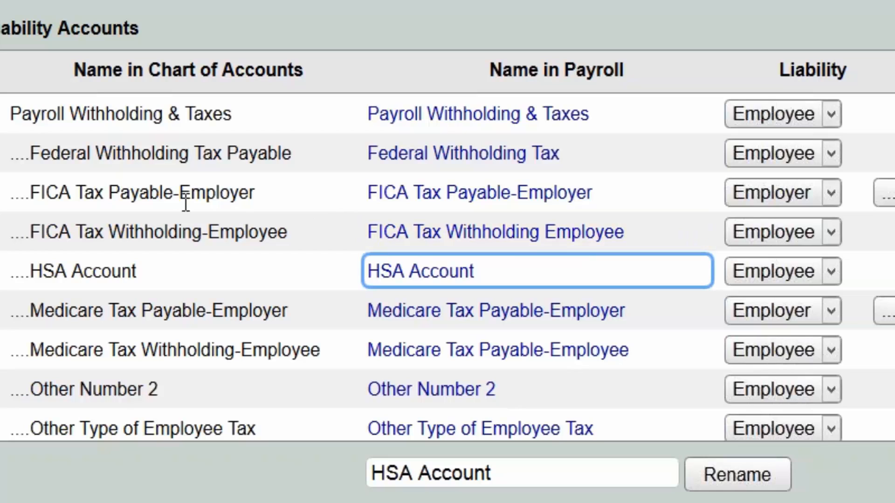
pyautogui.moveTo(182, 201); pyautogui.dragTo(256, 204)
pyautogui.moveTo(210, 232); pyautogui.dragTo(279, 233)
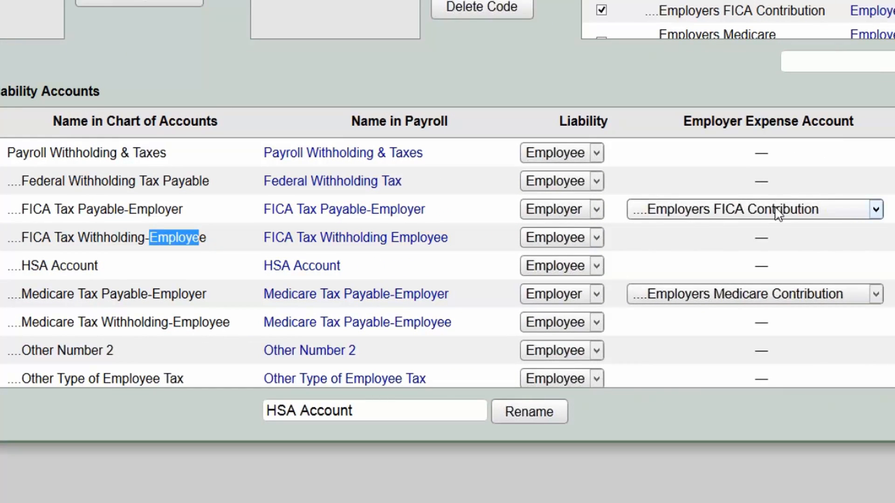
pyautogui.click(596, 238)
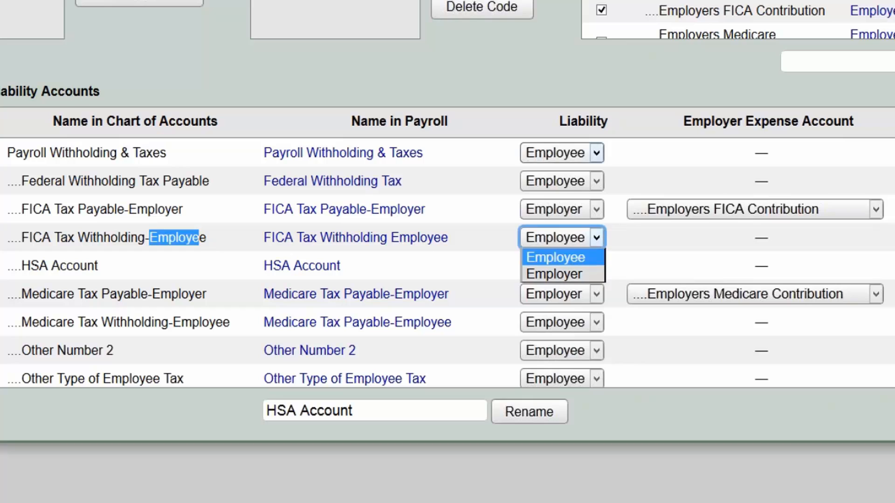
pyautogui.click(612, 68)
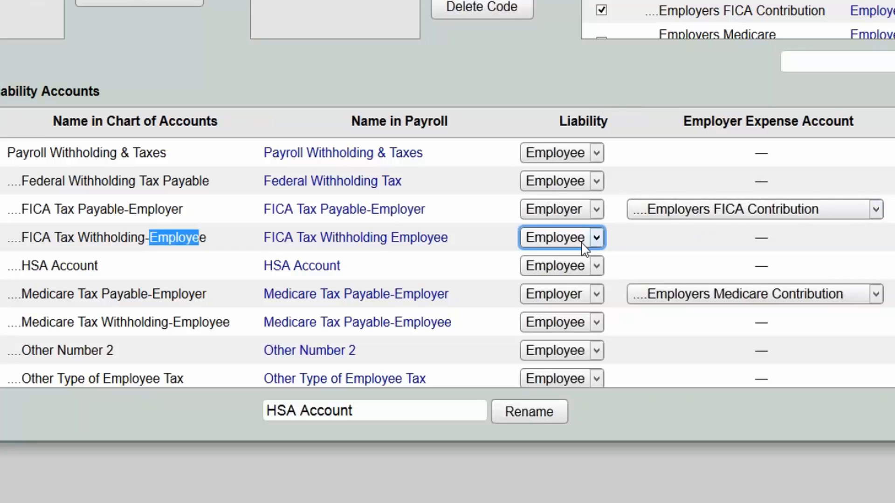
pyautogui.click(679, 212)
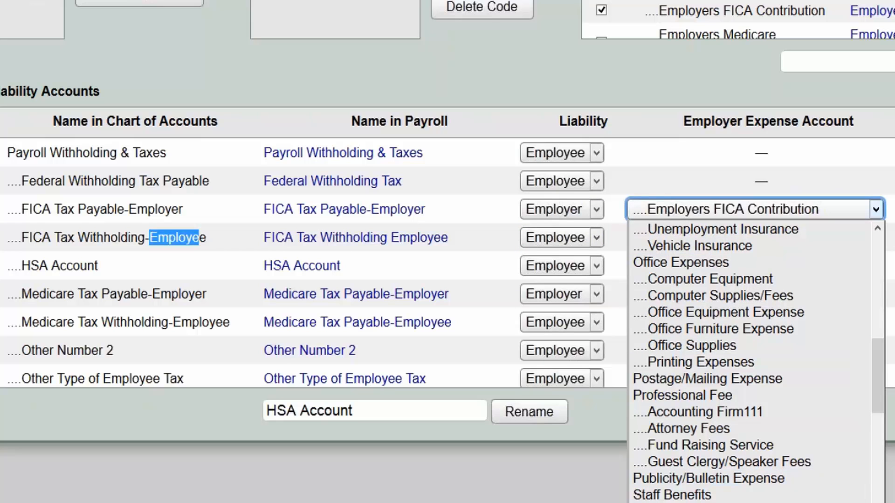
pyautogui.click(715, 502)
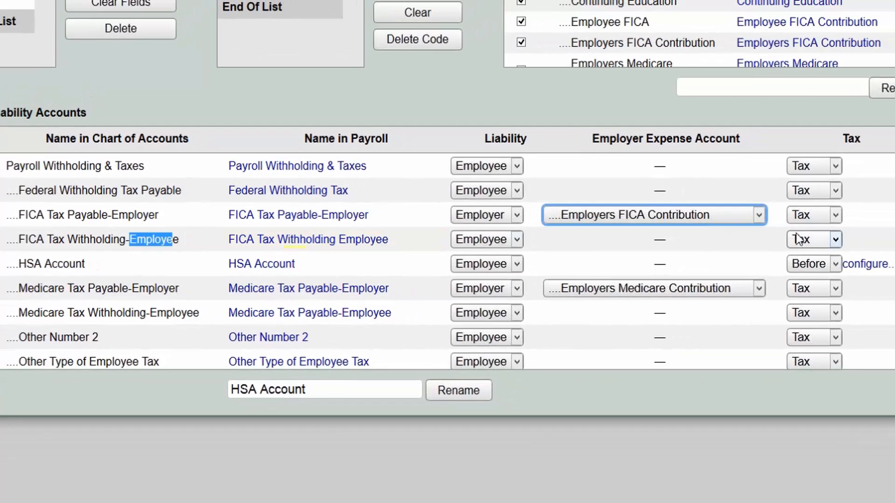
pyautogui.click(807, 264)
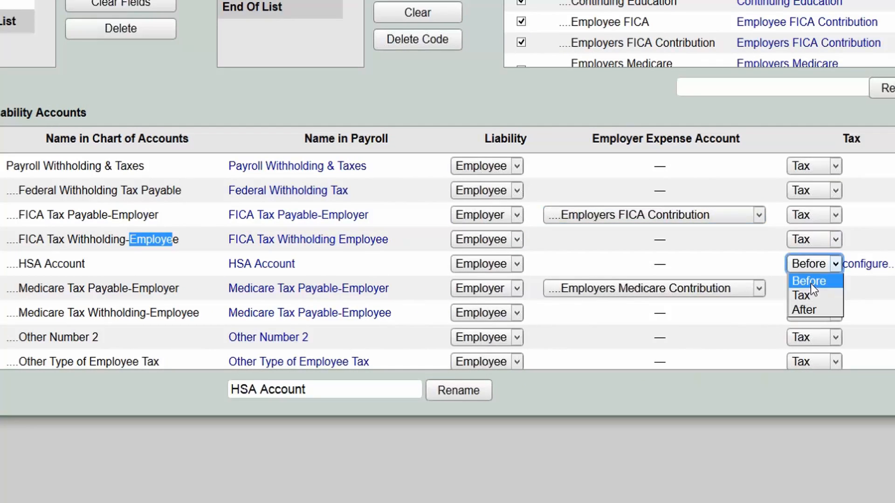
pyautogui.click(811, 284)
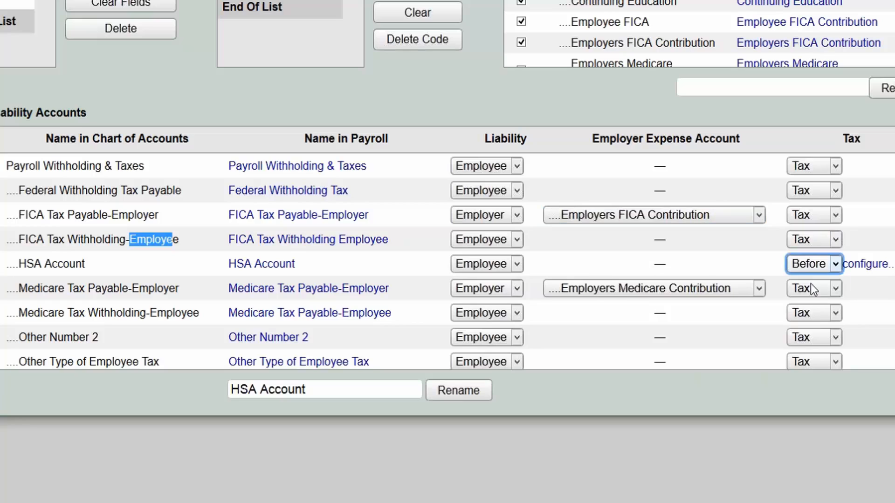
# - Set HSA Account to be taken before every listed liability in its before-tax configuration and save
pyautogui.click(868, 265)
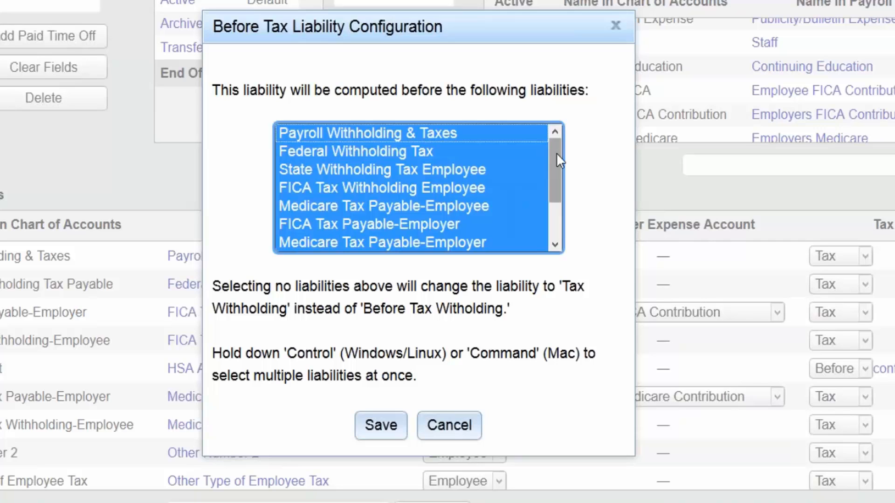
pyautogui.click(370, 131)
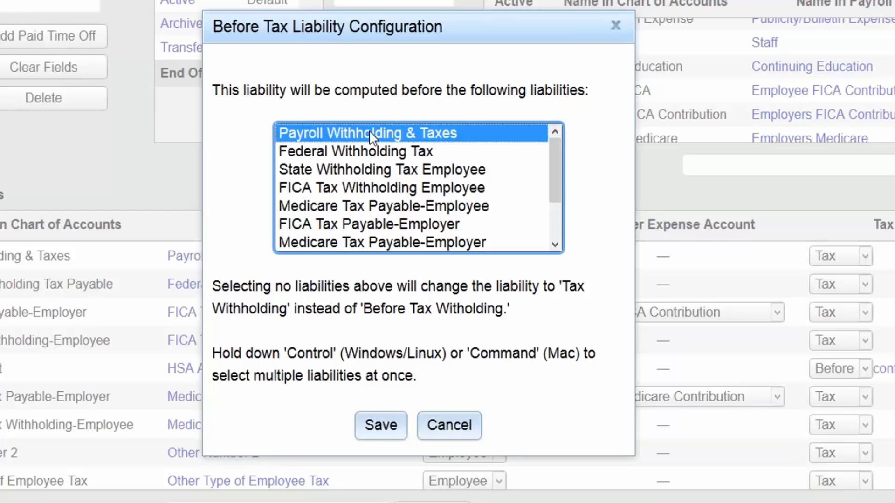
pyautogui.moveTo(554, 180); pyautogui.dragTo(566, 233)
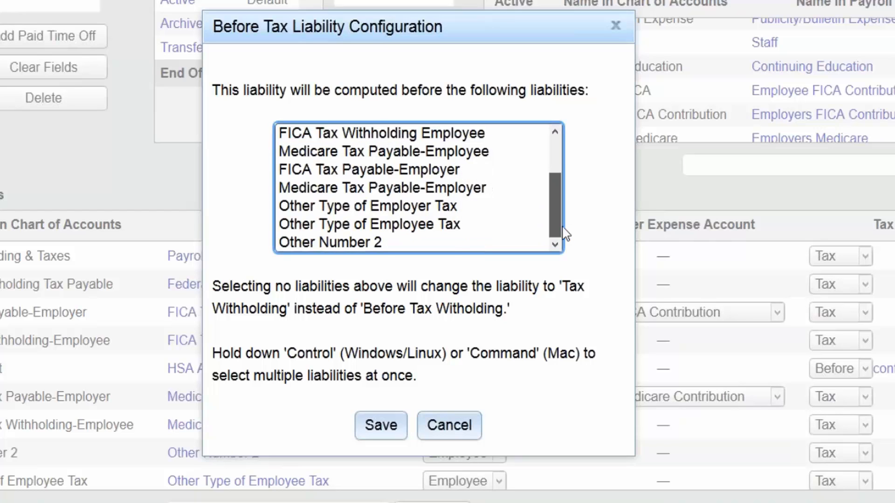
pyautogui.keyDown('shift'); pyautogui.click(382, 242); pyautogui.keyUp('shift')
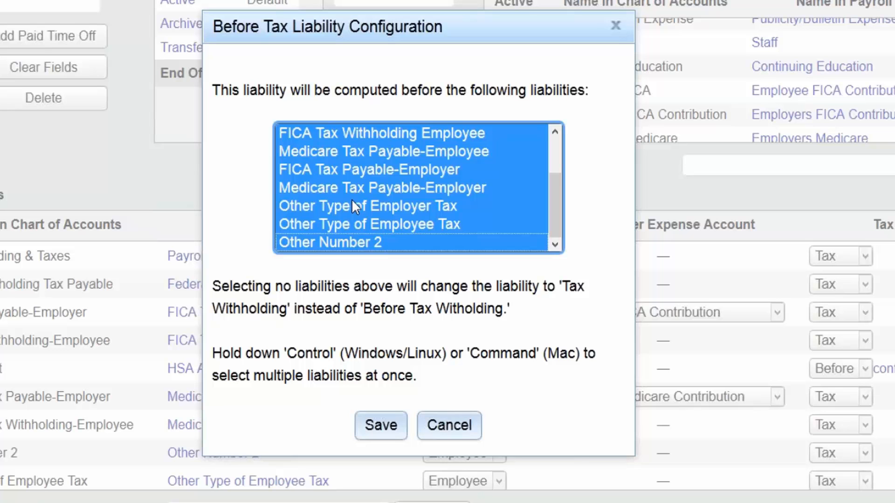
pyautogui.click(380, 426)
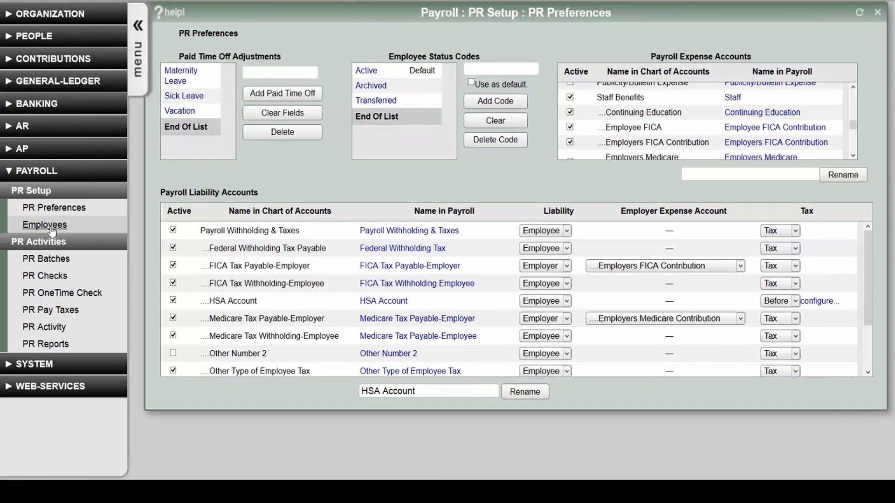
# - Open payroll employee setup and its common withholdings: FICA at 6.200%, Medicare at 1.450%
pyautogui.click(52, 232)
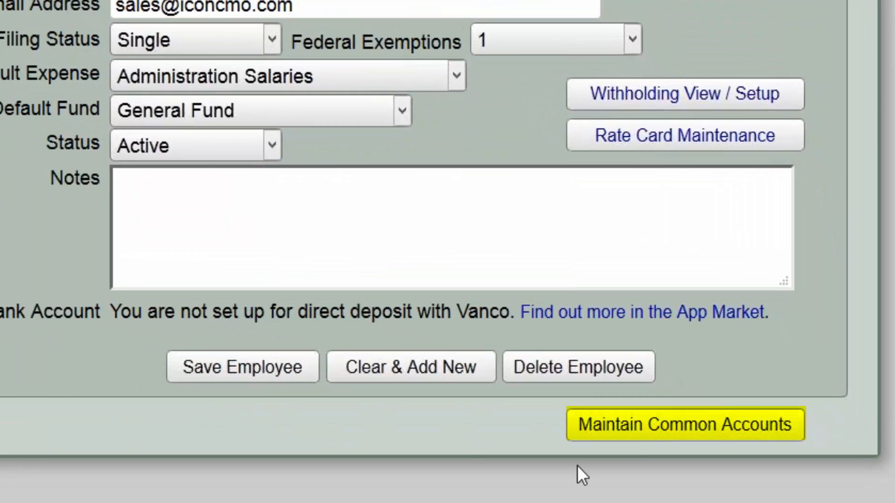
pyautogui.click(651, 426)
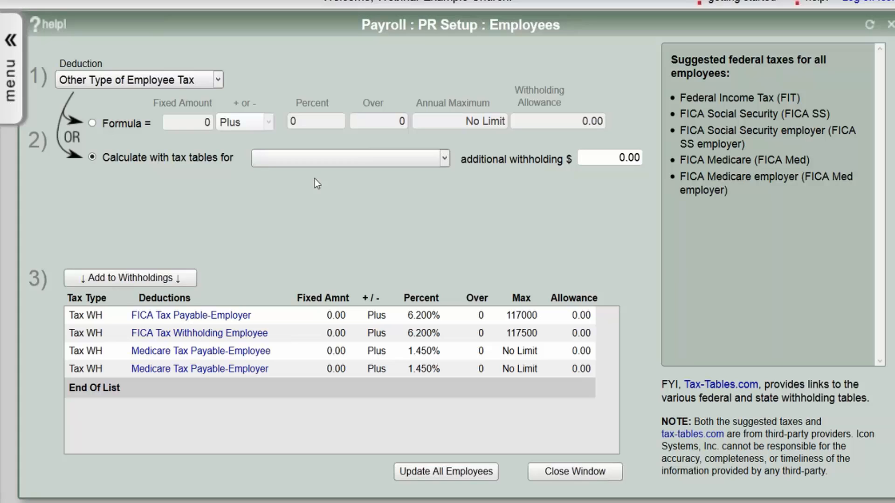
# - Return to Employees and enter the new employee's name and mailing address
pyautogui.click(596, 471)
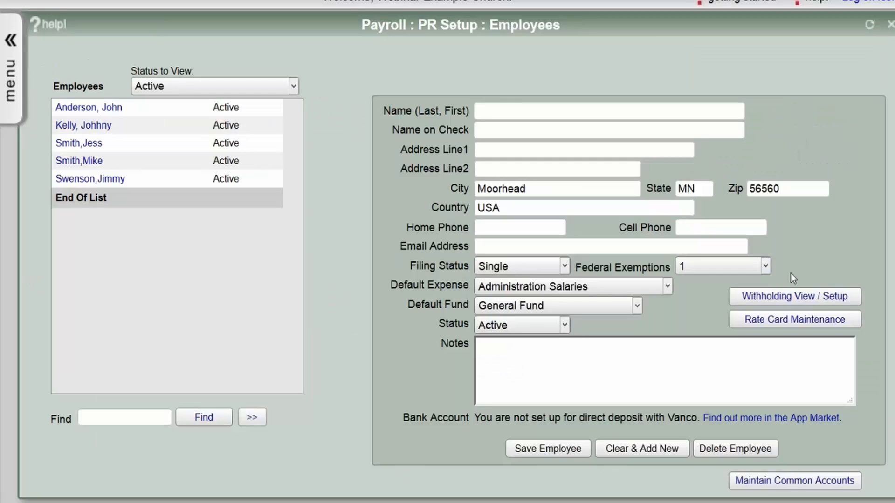
pyautogui.click(507, 115)
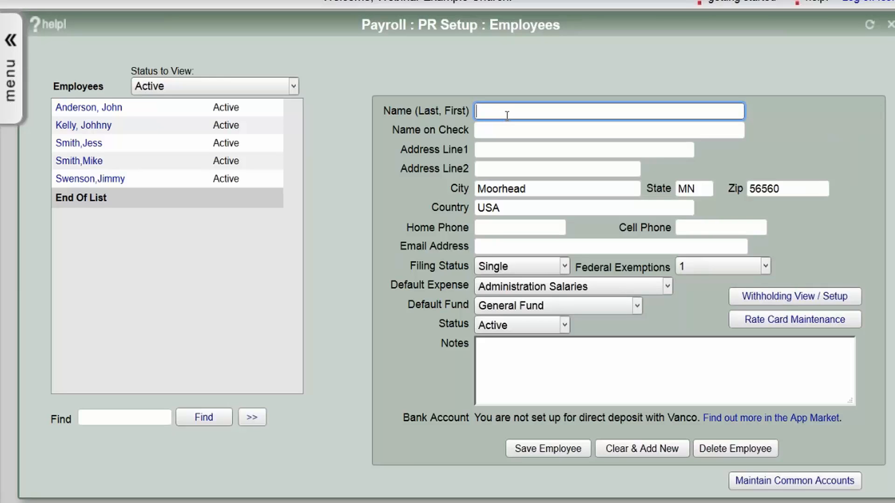
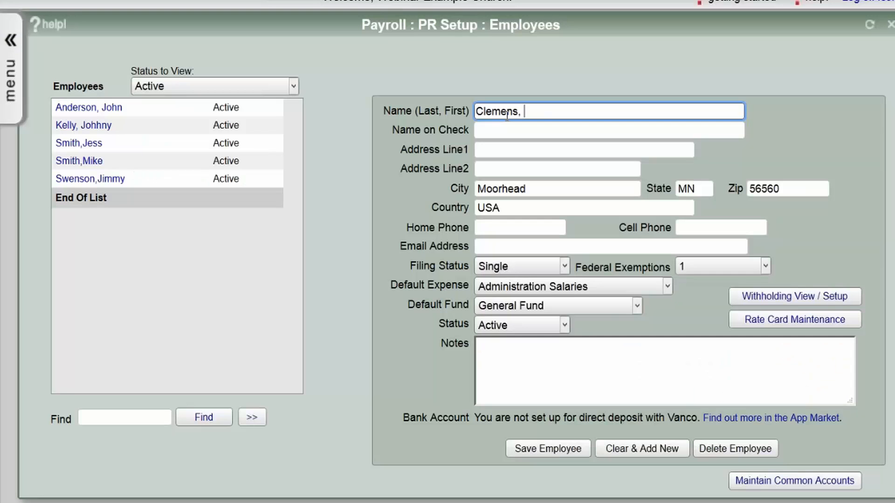
pyautogui.press('Tab')
pyautogui.press('Tab')
pyautogui.press('Tab')
pyautogui.press('Tab')
pyautogui.press('Tab')
pyautogui.press('Tab')
pyautogui.press('Tab')
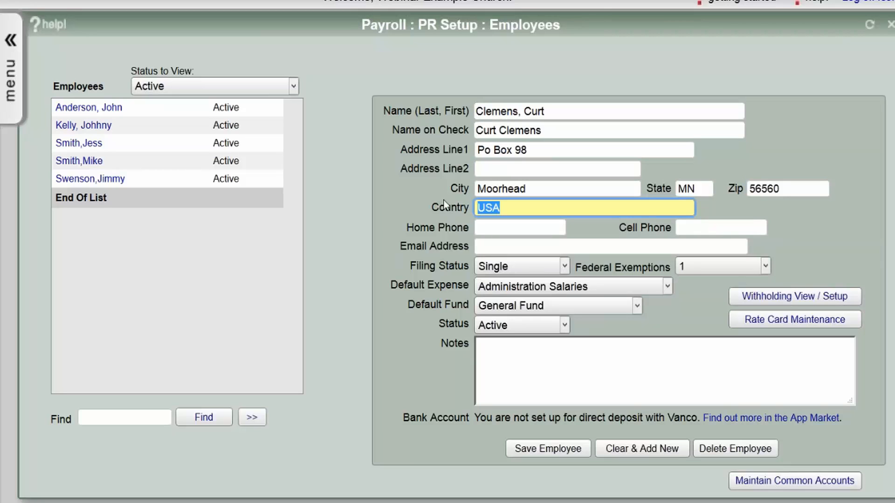
# - Set filing status Married, 1 federal exemption, Staff Salaries expense, then save and reopen the employee
pyautogui.click(489, 267)
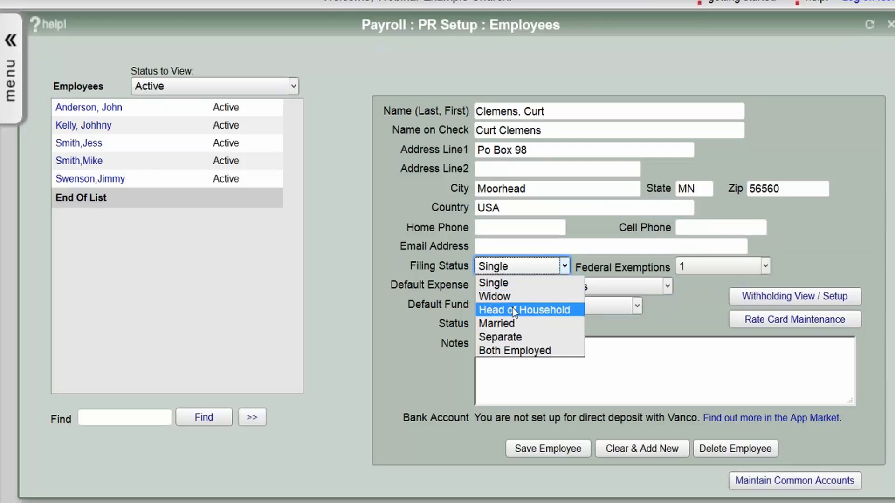
pyautogui.click(510, 323)
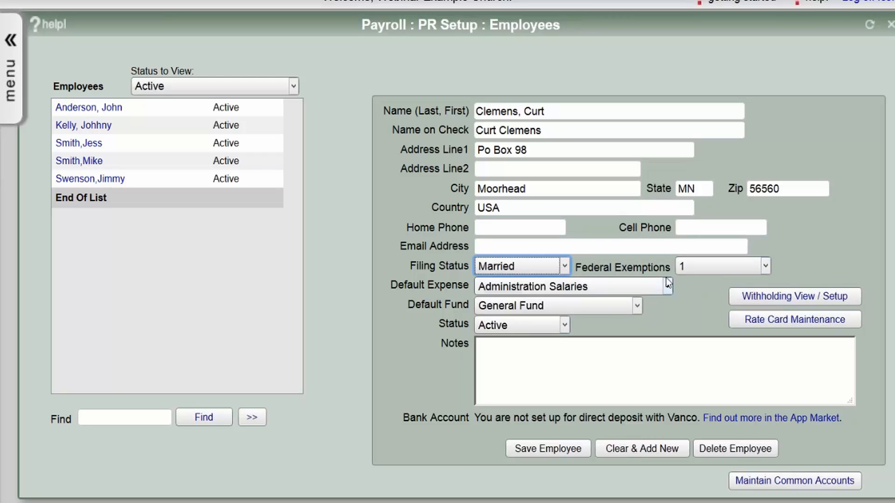
pyautogui.click(692, 272)
pyautogui.click(692, 293)
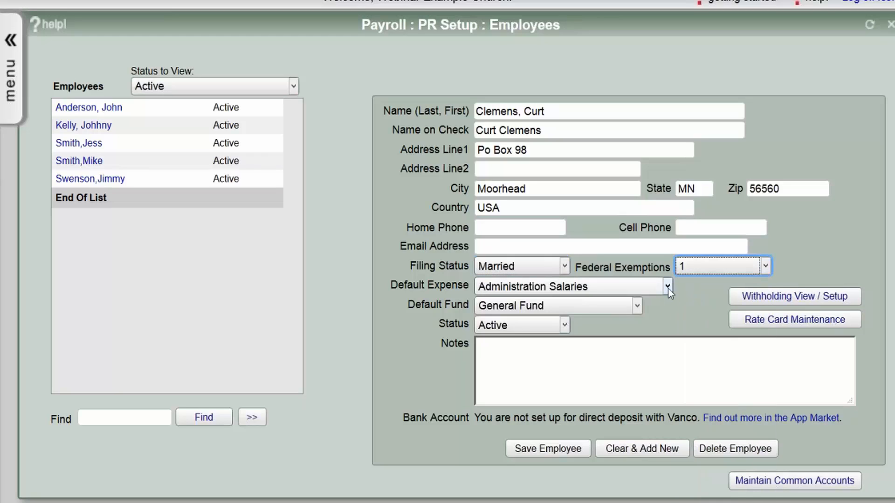
pyautogui.click(668, 288)
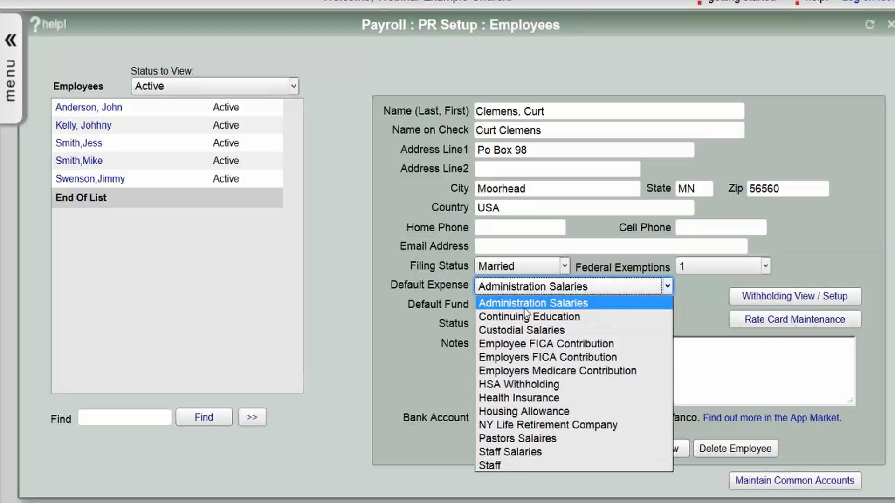
pyautogui.click(524, 454)
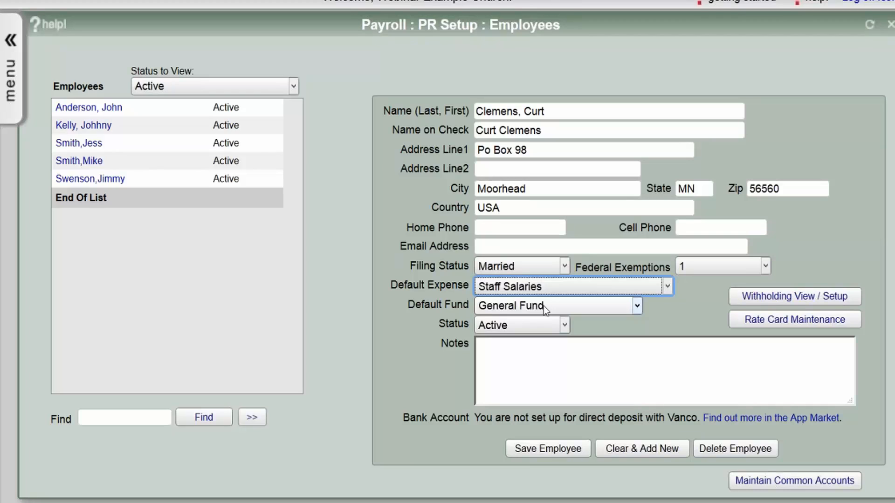
pyautogui.click(574, 450)
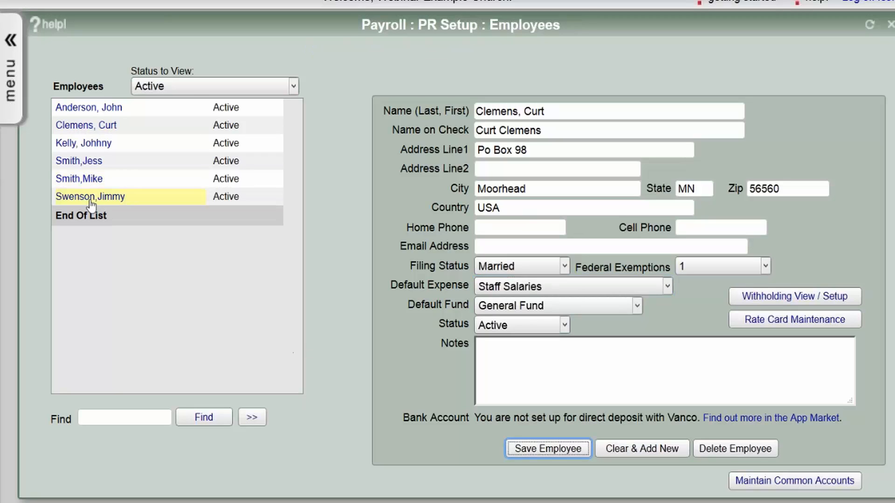
pyautogui.click(86, 126)
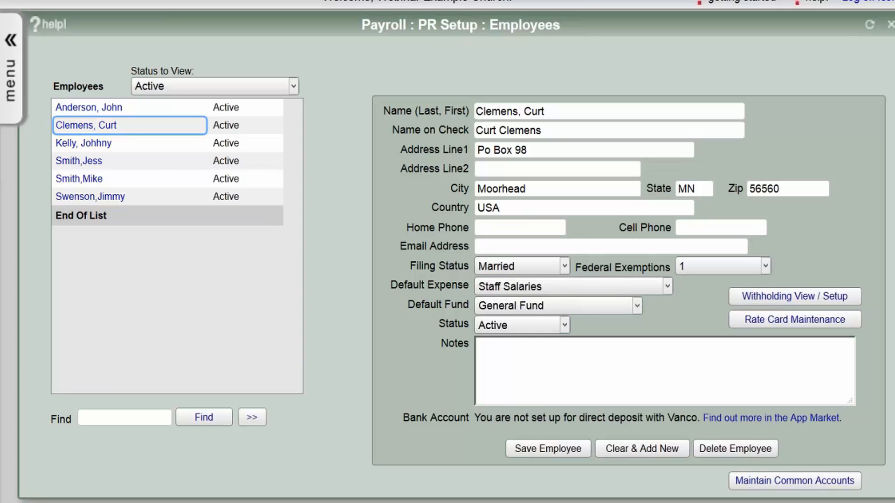
# - Copy the four common FICA and Medicare withholdings into the employee's withholding setup
pyautogui.click(775, 298)
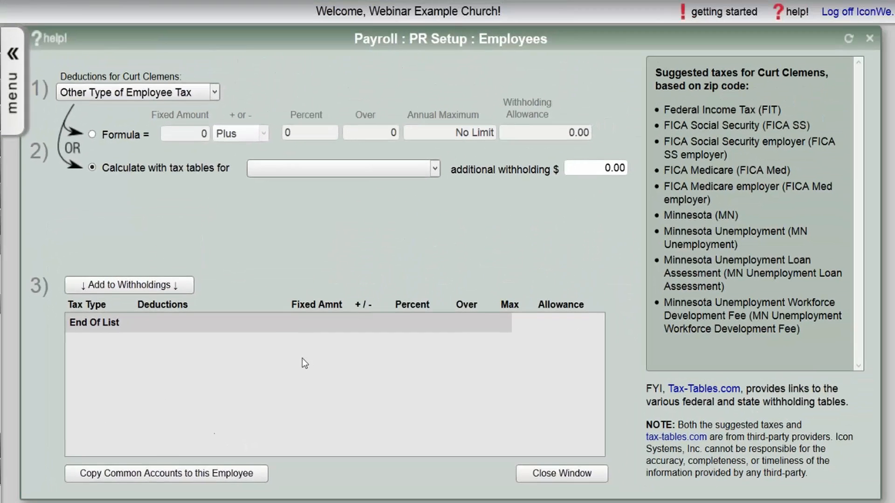
pyautogui.click(168, 476)
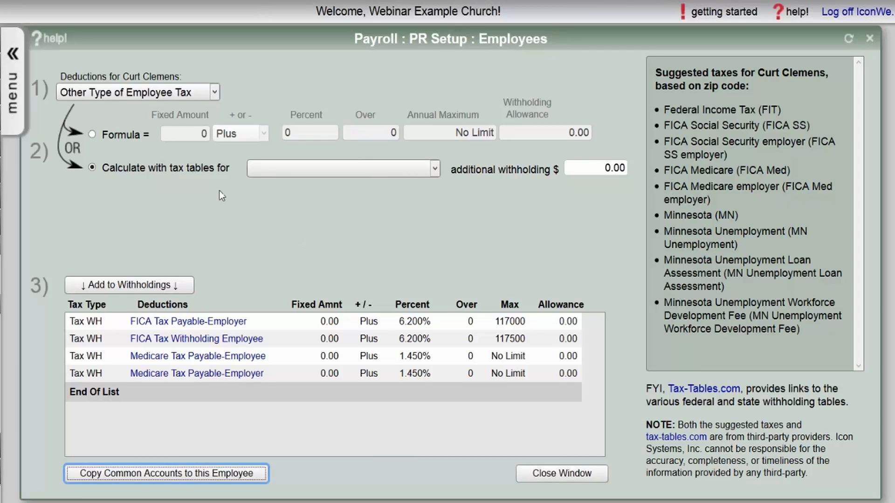
pyautogui.click(112, 93)
pyautogui.click(108, 108)
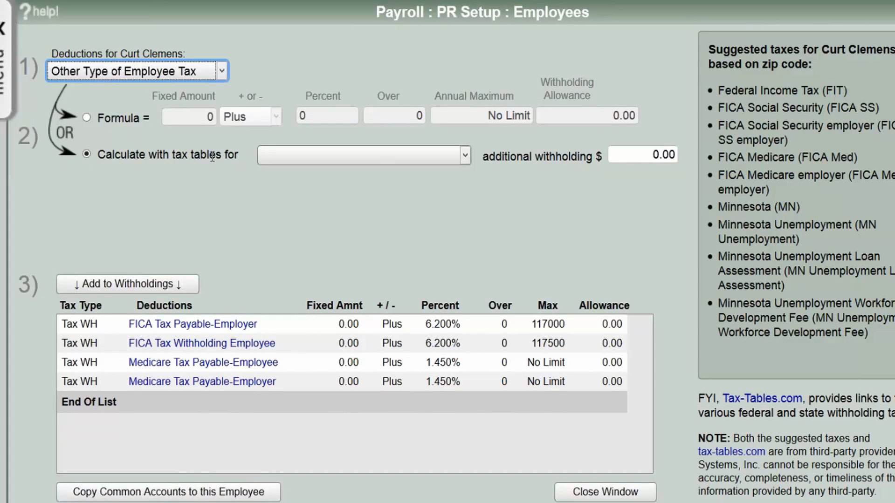
# - Pick State Withholding Tax Employee from the deduction types list
pyautogui.click(153, 75)
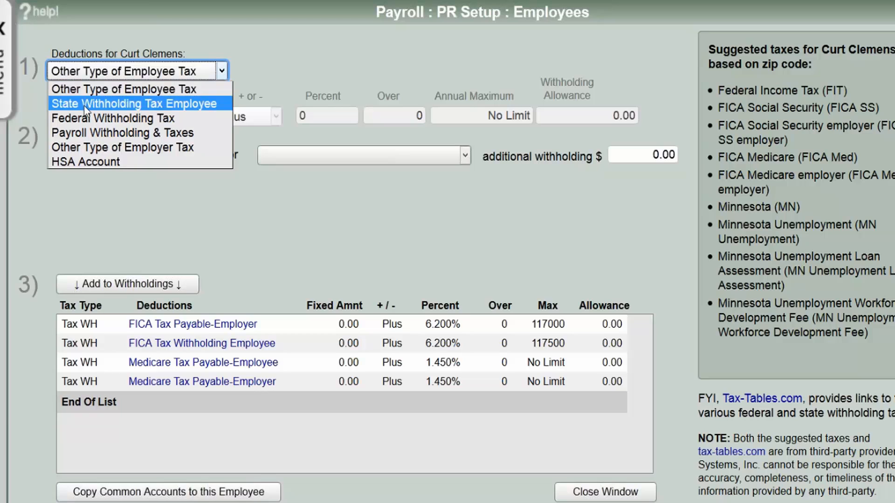
pyautogui.click(241, 182)
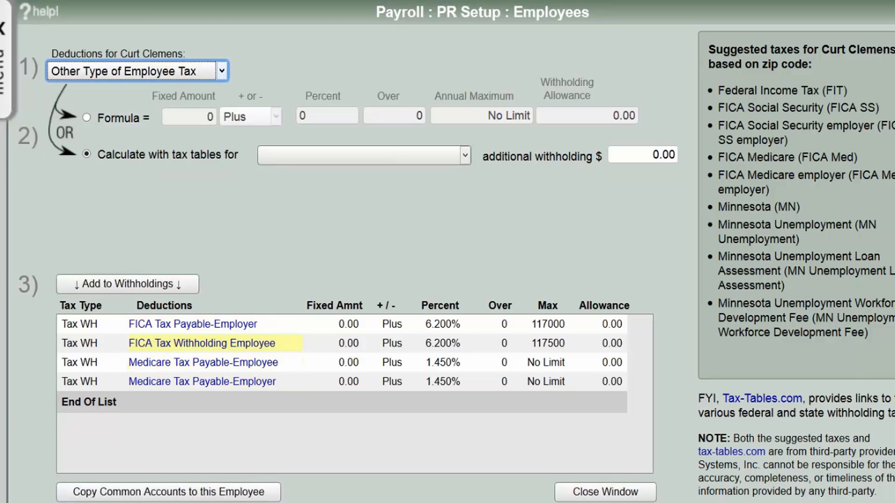
pyautogui.click(181, 73)
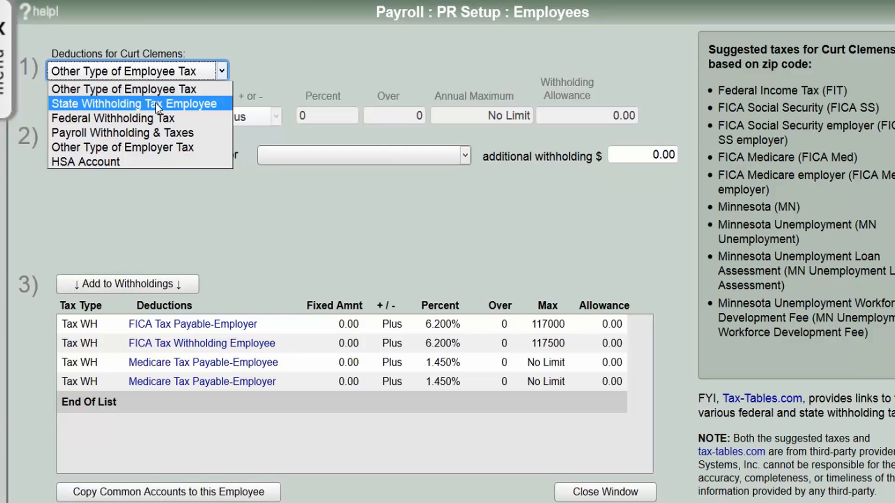
pyautogui.press('Down')
pyautogui.press('Down')
pyautogui.press('Down')
pyautogui.press('Down')
pyautogui.click(124, 108)
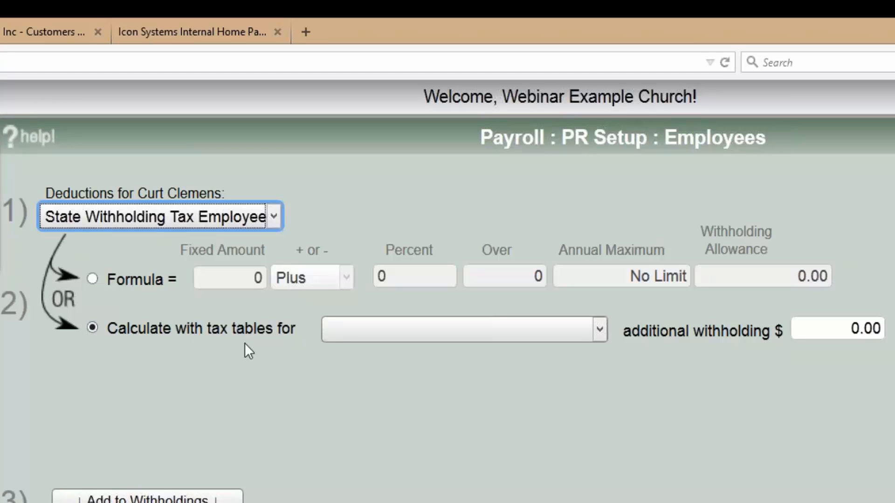
# - Add a State Withholding Tax Employee row using MN tax tables with 4 state exemptions
pyautogui.click(92, 328)
pyautogui.click(352, 332)
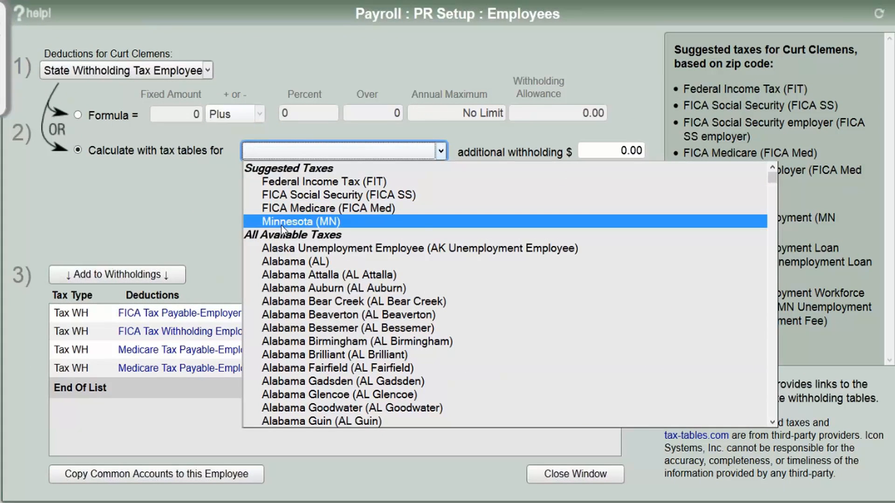
pyautogui.click(282, 223)
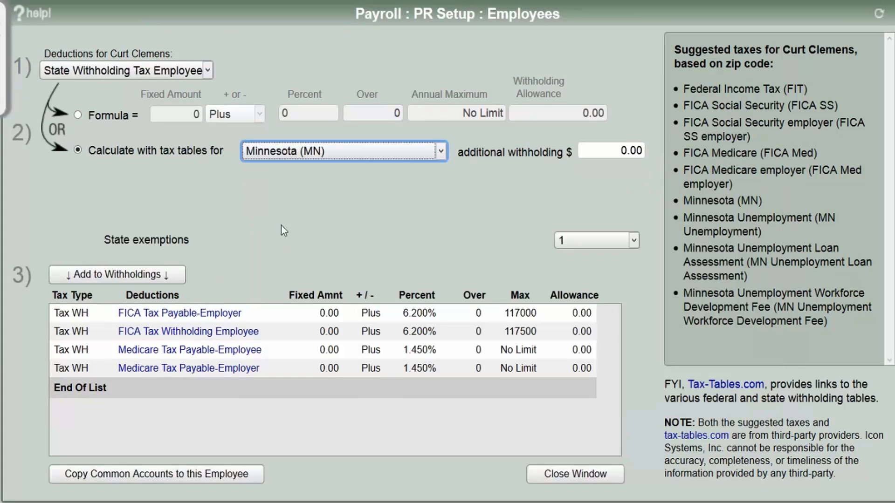
pyautogui.click(575, 237)
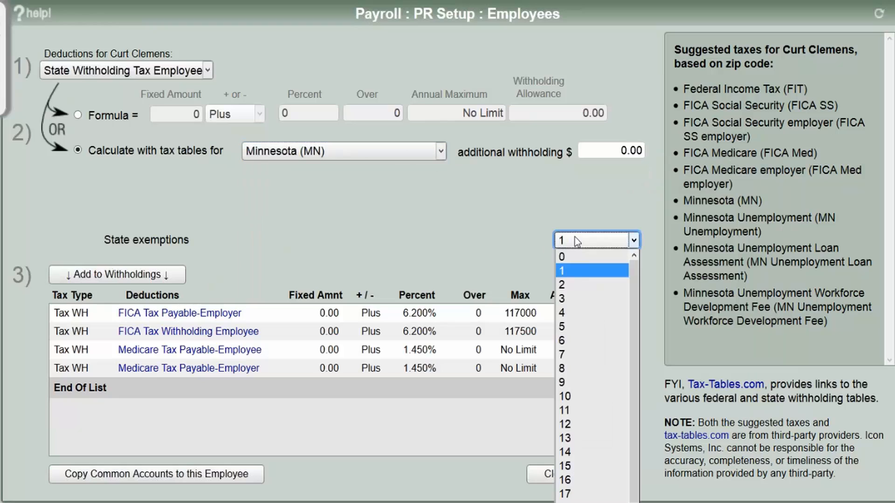
pyautogui.click(568, 310)
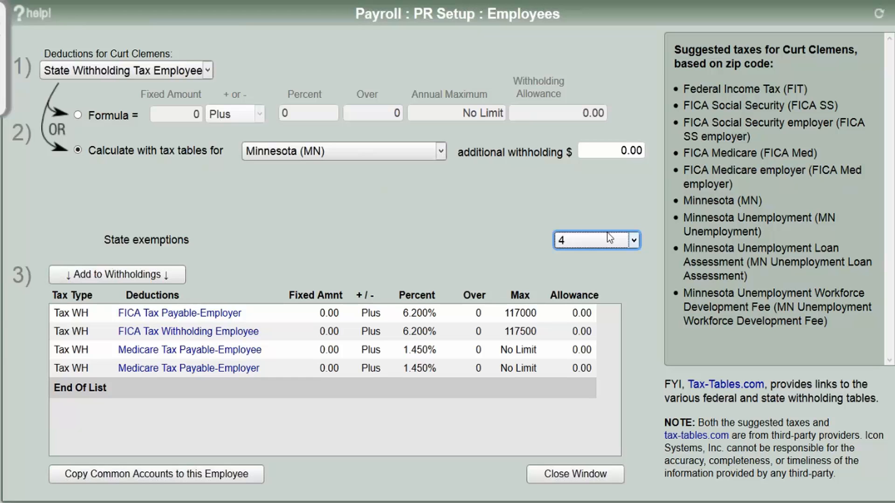
pyautogui.click(127, 275)
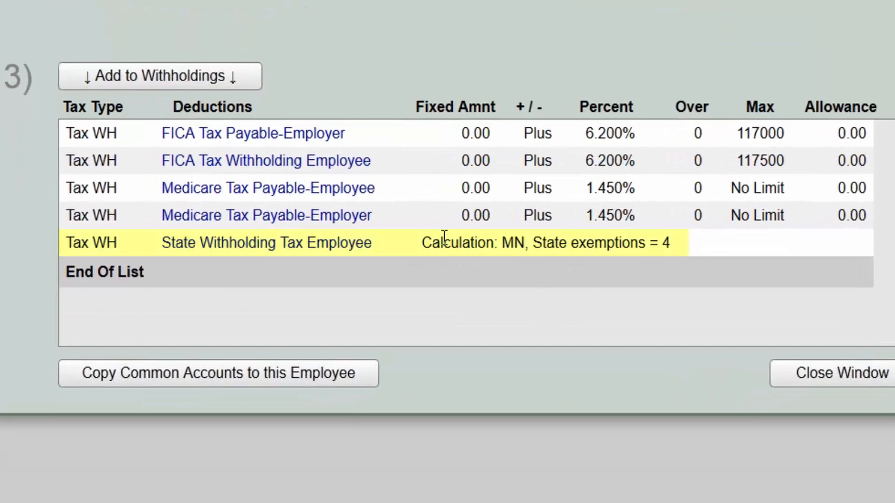
pyautogui.doubleClick(446, 246)
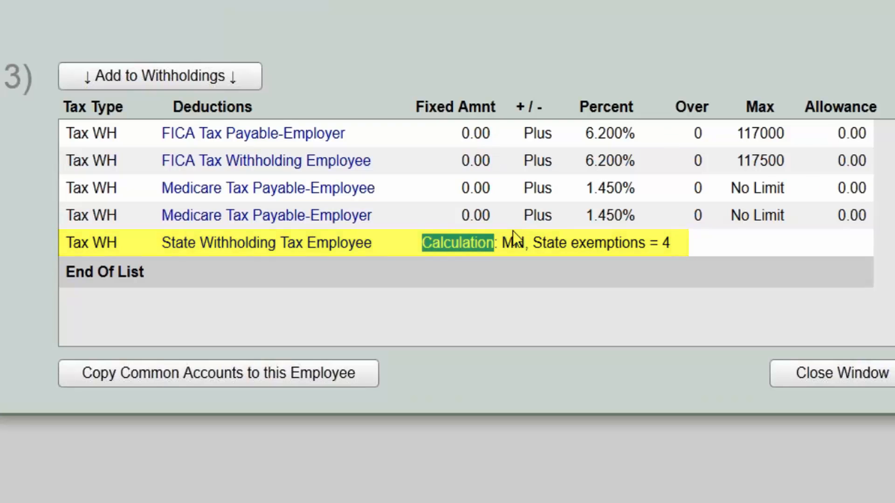
pyautogui.click(359, 15)
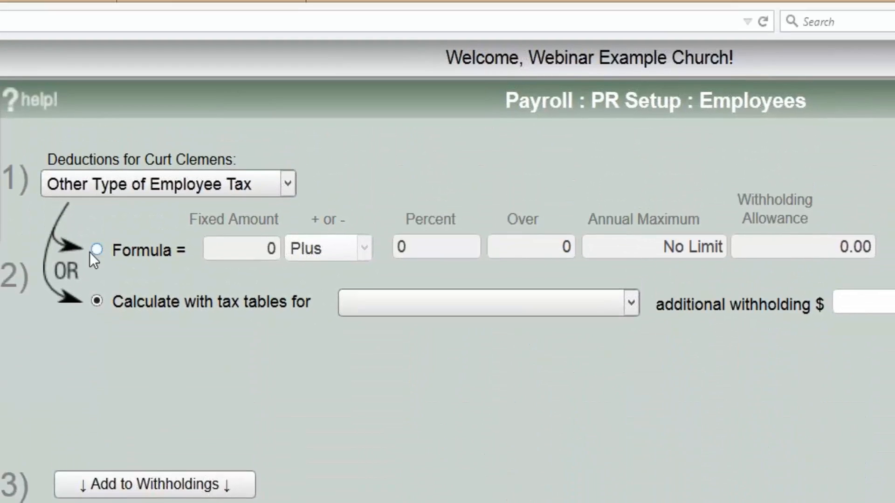
# - Switch the state withholding to a formula with fixed amount 150 and Over 0.0
pyautogui.click(96, 249)
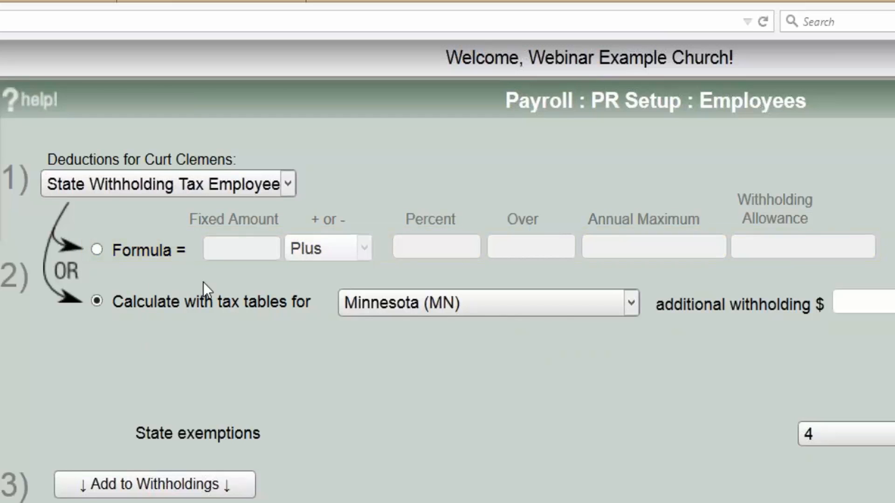
pyautogui.click(97, 250)
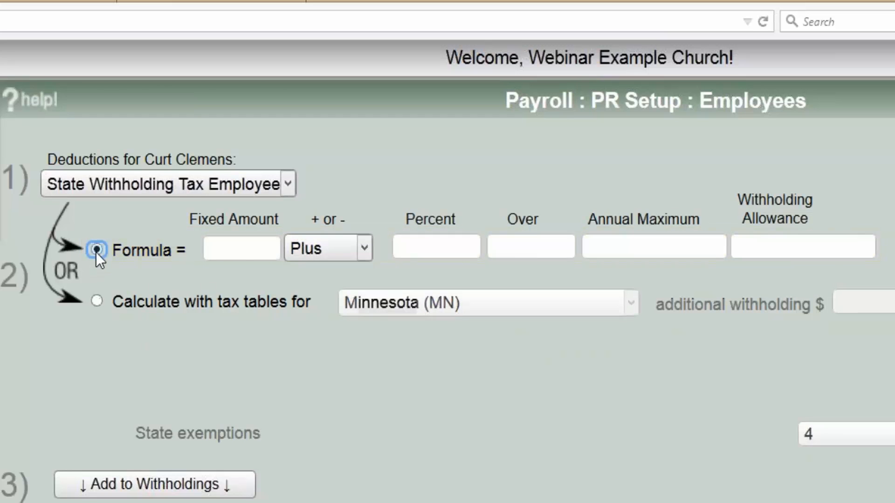
pyautogui.click(240, 246)
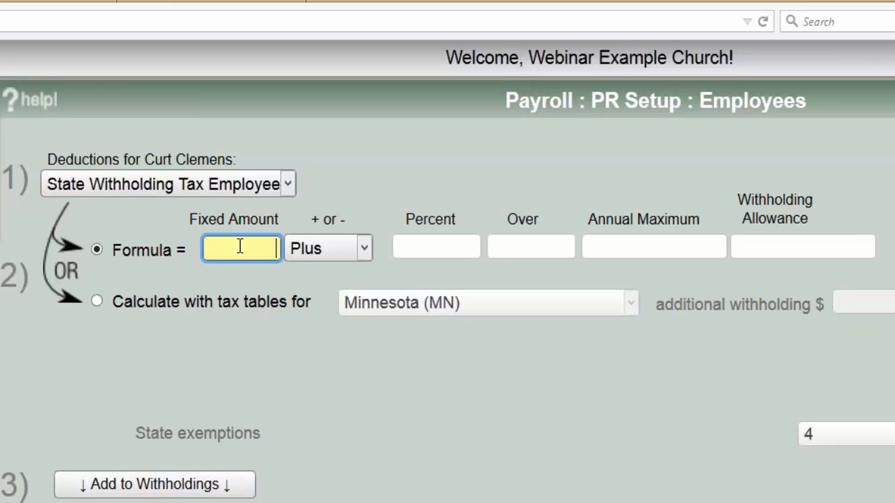
pyautogui.write('150')
pyautogui.press('Tab')
pyautogui.press('Tab')
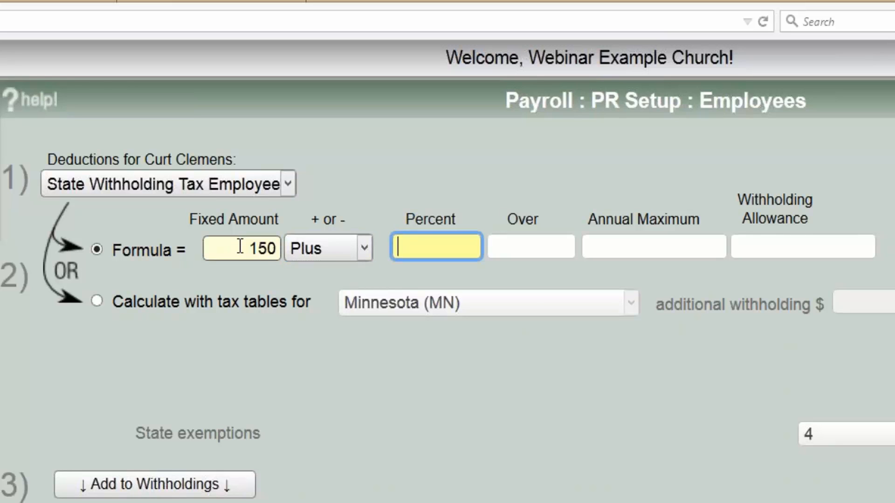
pyautogui.press('Tab')
pyautogui.write('0.0')
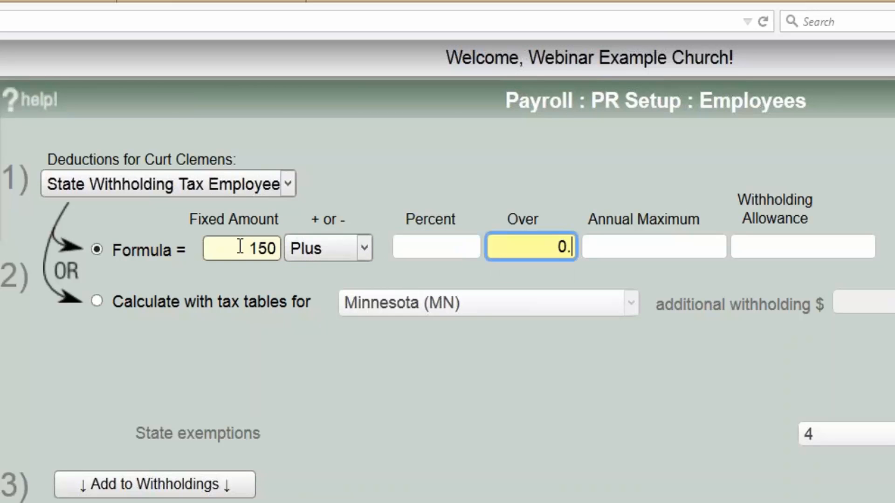
pyautogui.press('Tab')
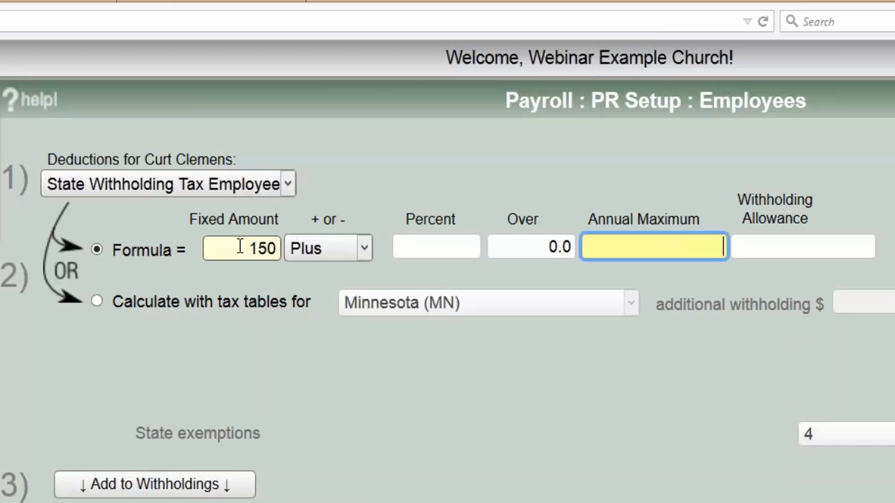
# - Fill the missing percent with .0 and add the formula withholding to the list
pyautogui.click(213, 485)
pyautogui.click(731, 458)
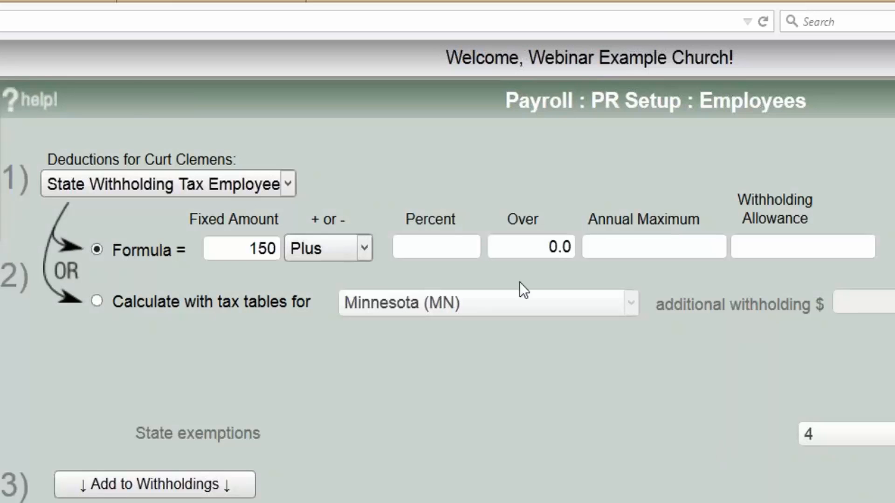
pyautogui.click(456, 244)
pyautogui.write('.0')
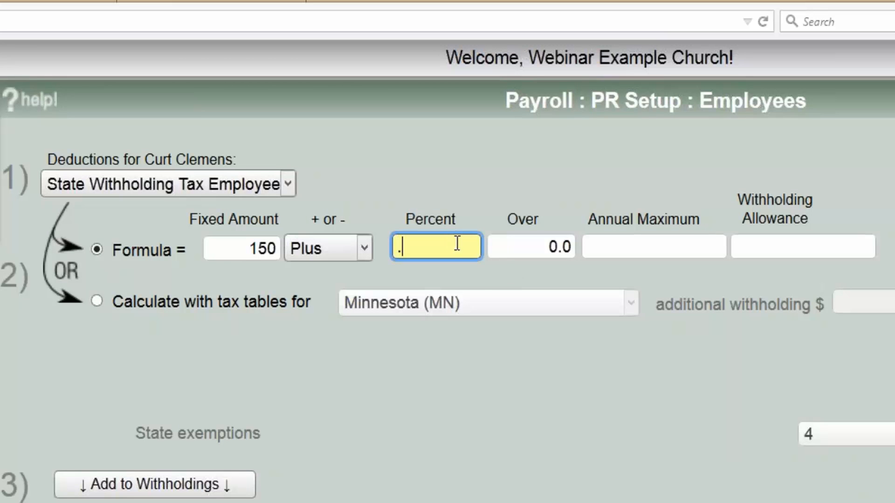
pyautogui.press('Tab')
pyautogui.press('Tab')
pyautogui.click(174, 485)
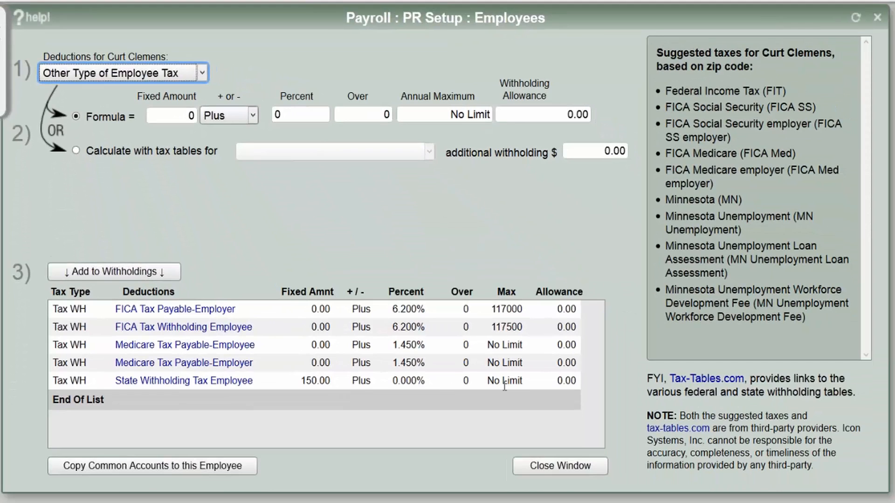
pyautogui.tripleClick(313, 383)
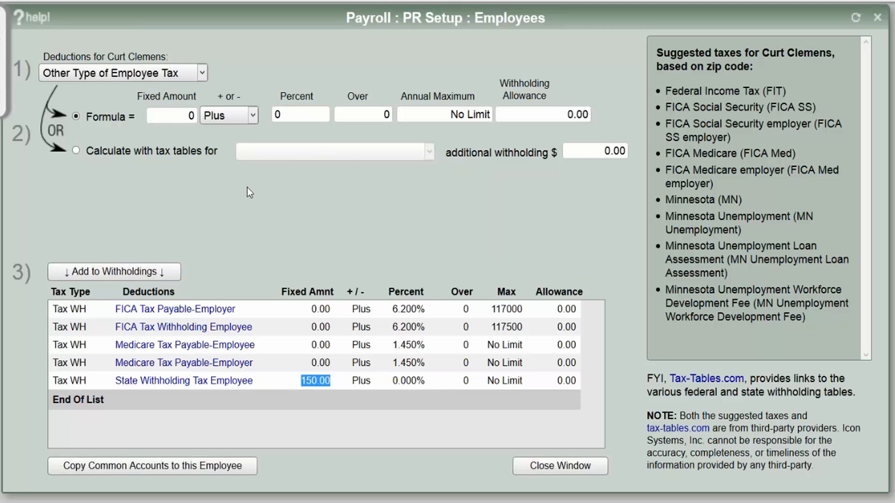
pyautogui.click(184, 119)
pyautogui.click(144, 171)
pyautogui.click(150, 74)
# - Add Federal Withholding Tax calculated from the Federal Income Tax (FIT) tables
pyautogui.click(140, 103)
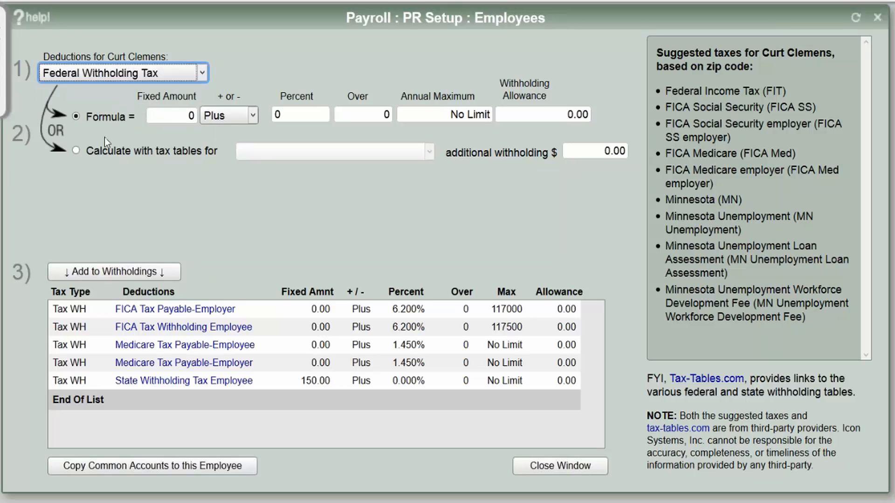
pyautogui.click(77, 150)
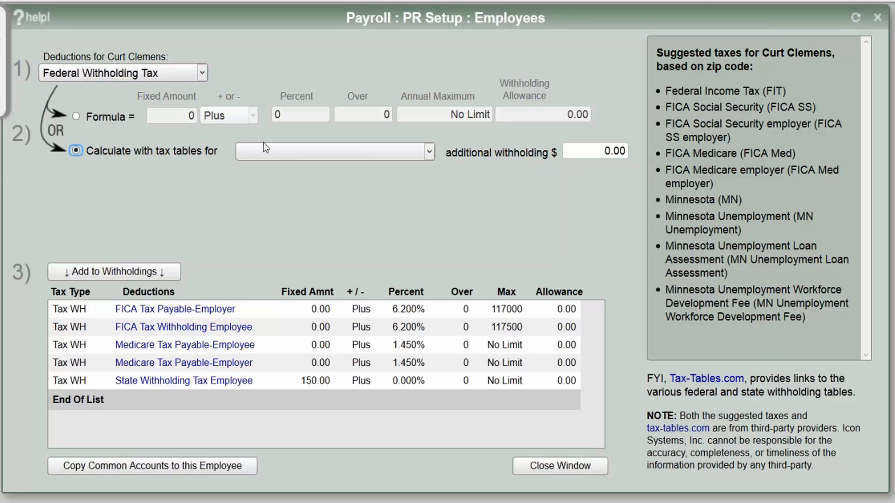
pyautogui.click(278, 152)
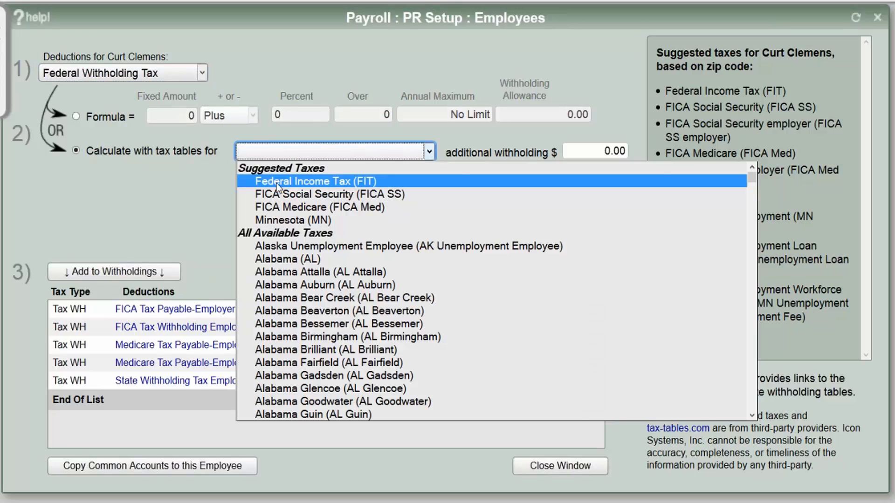
pyautogui.click(276, 182)
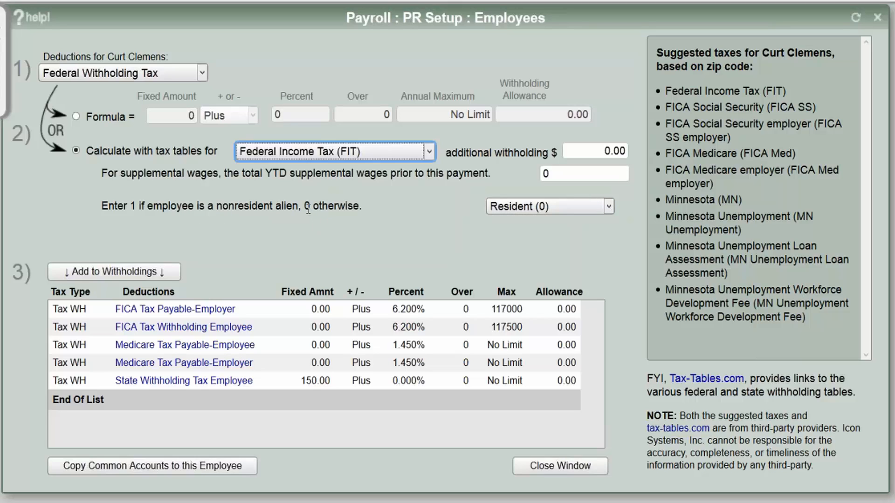
pyautogui.click(136, 278)
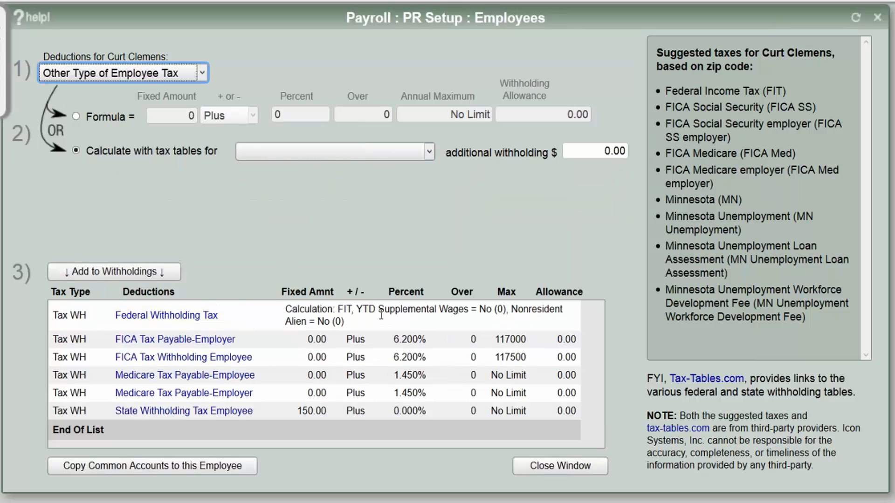
pyautogui.moveTo(287, 310); pyautogui.dragTo(556, 311)
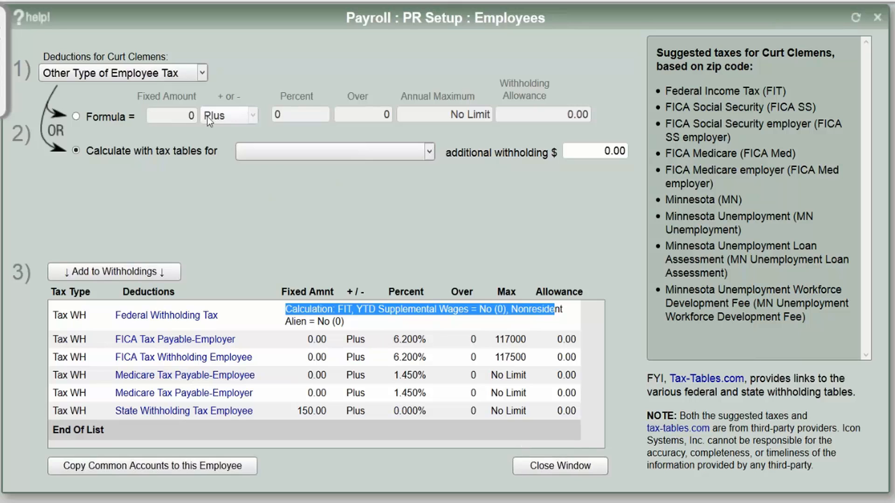
pyautogui.click(155, 75)
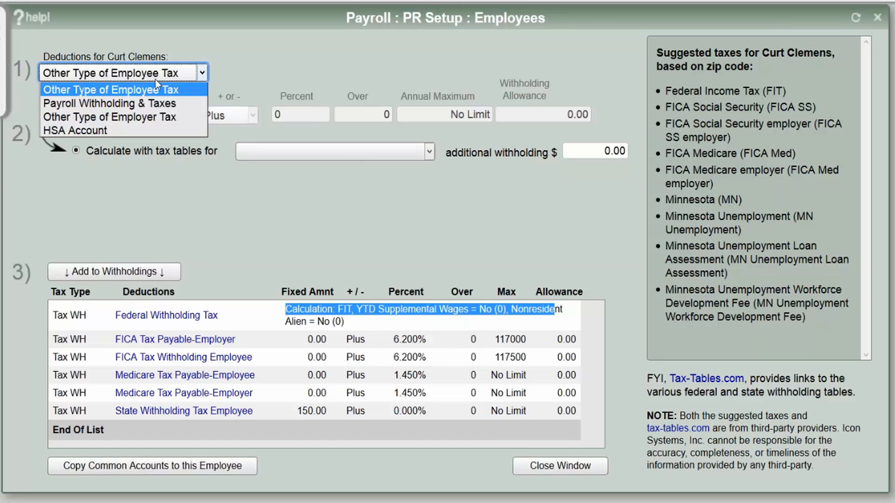
pyautogui.click(337, 231)
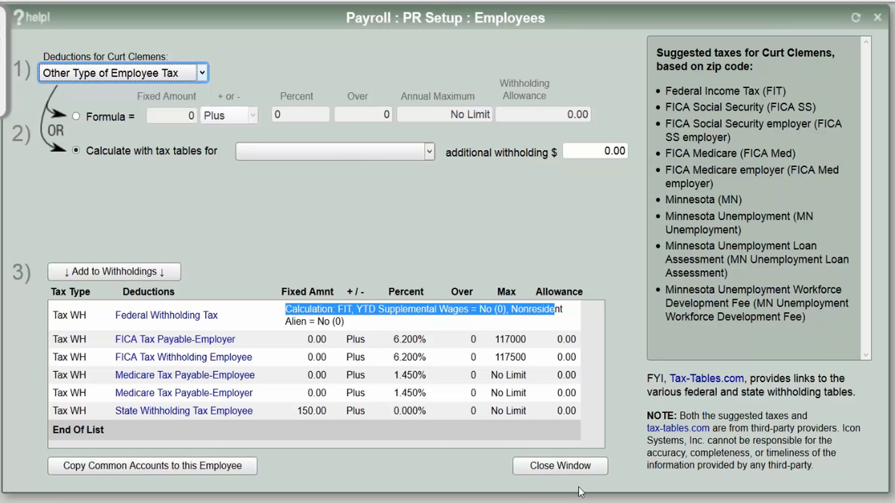
# - Close the deductions window and bring up the employee's rate card maintenance
pyautogui.click(566, 471)
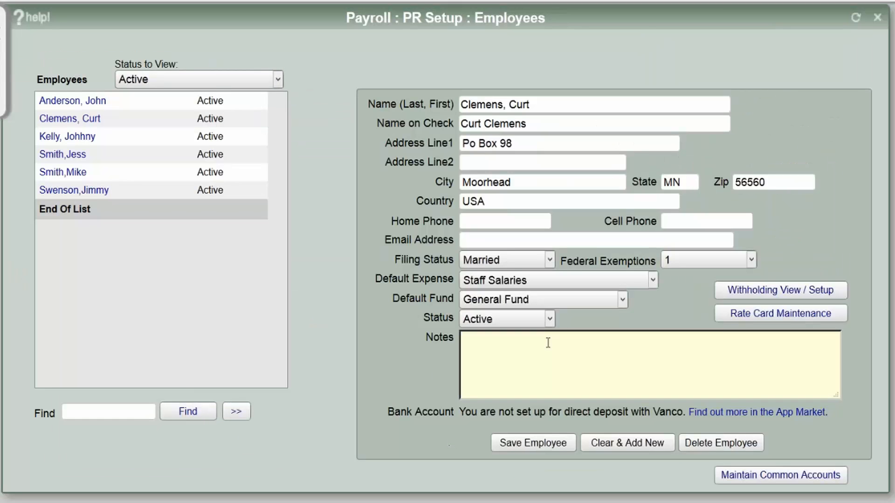
pyautogui.click(762, 317)
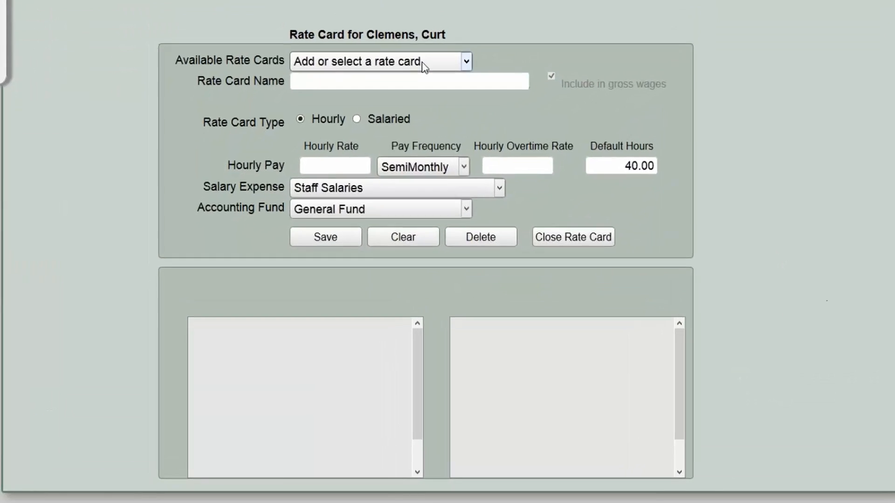
pyautogui.click(394, 88)
pyautogui.click(439, 46)
pyautogui.click(439, 46)
pyautogui.click(439, 46)
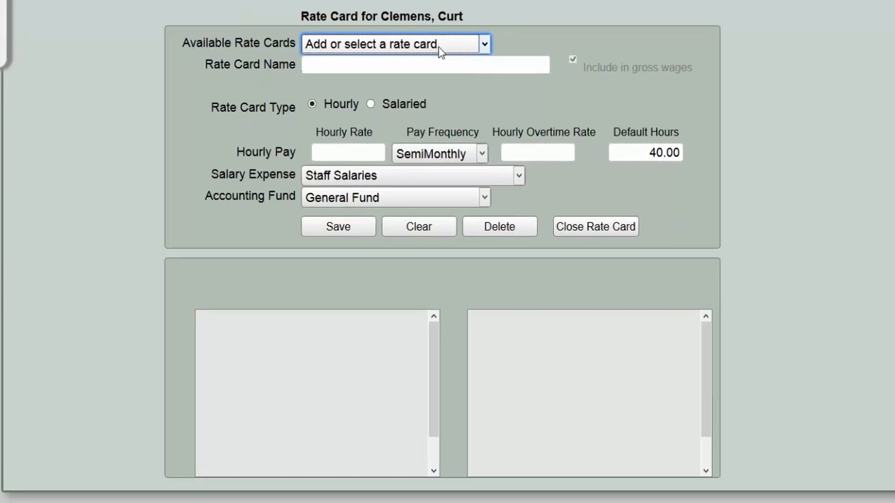
# - Create a Salaried rate card named Salary at 50000 annually, giving $2,083.33 semi-monthly
pyautogui.click(434, 64)
pyautogui.write('Salary')
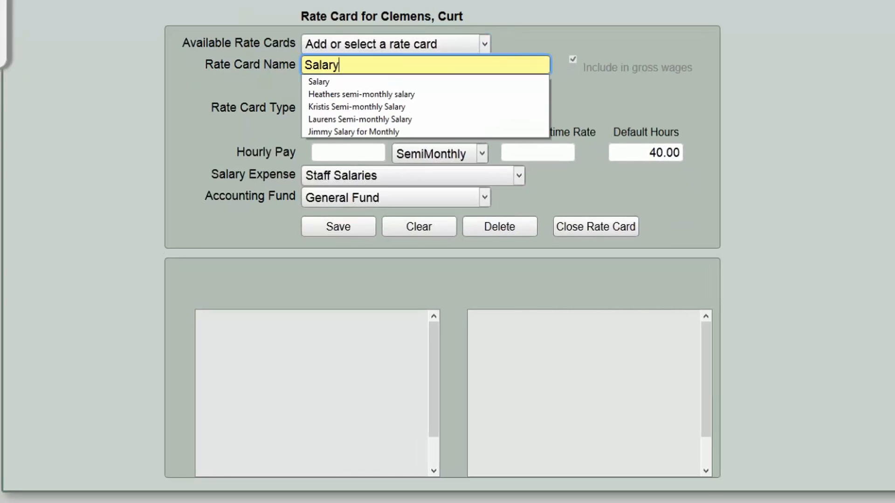
pyautogui.press('Tab')
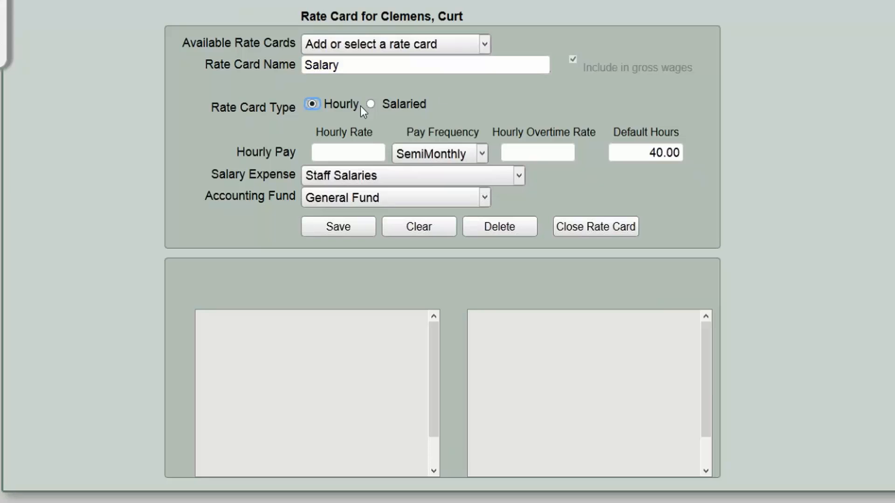
pyautogui.click(371, 105)
pyautogui.click(360, 152)
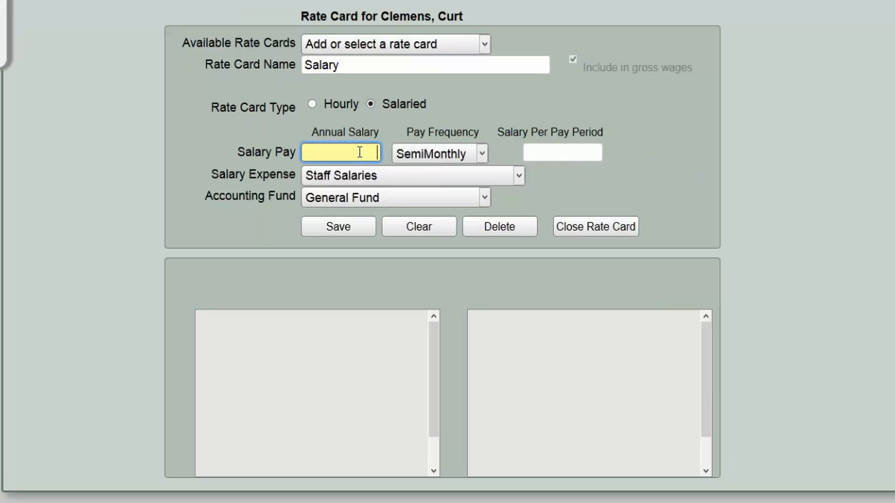
pyautogui.write('50000')
pyautogui.press('Tab')
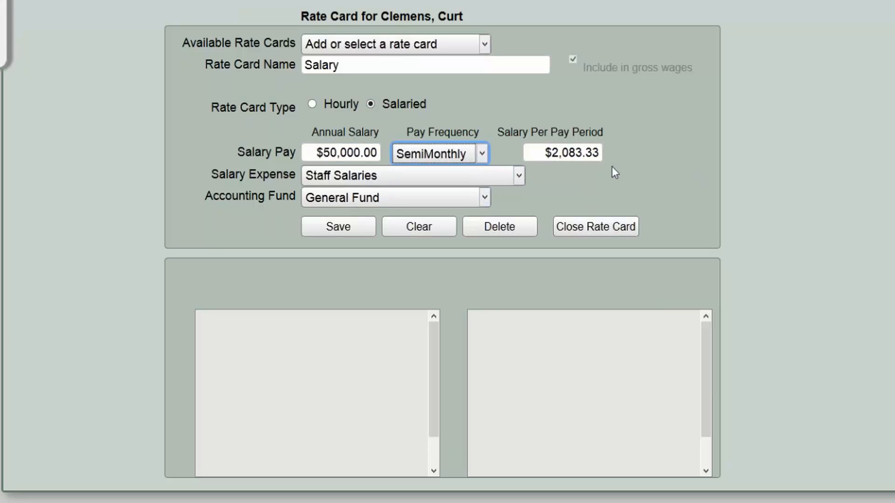
# - Charge the Salary rate card to Pastors Salaires in the General Fund and save it
pyautogui.click(423, 175)
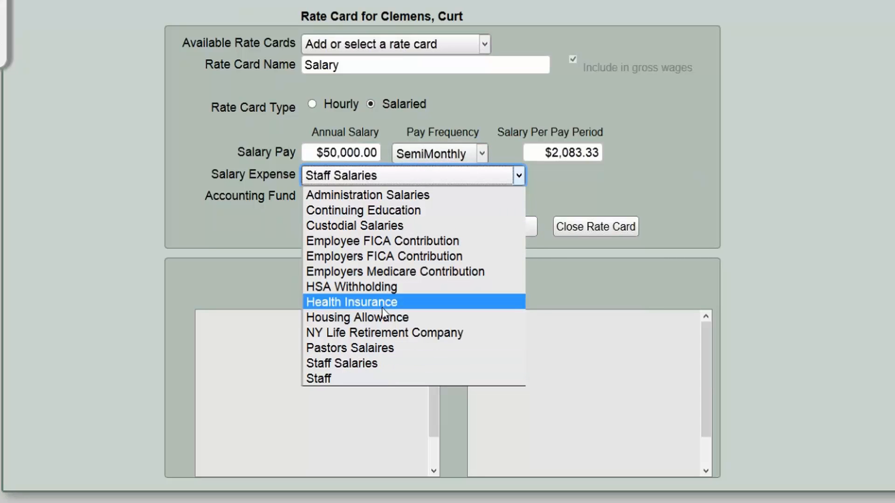
pyautogui.click(385, 349)
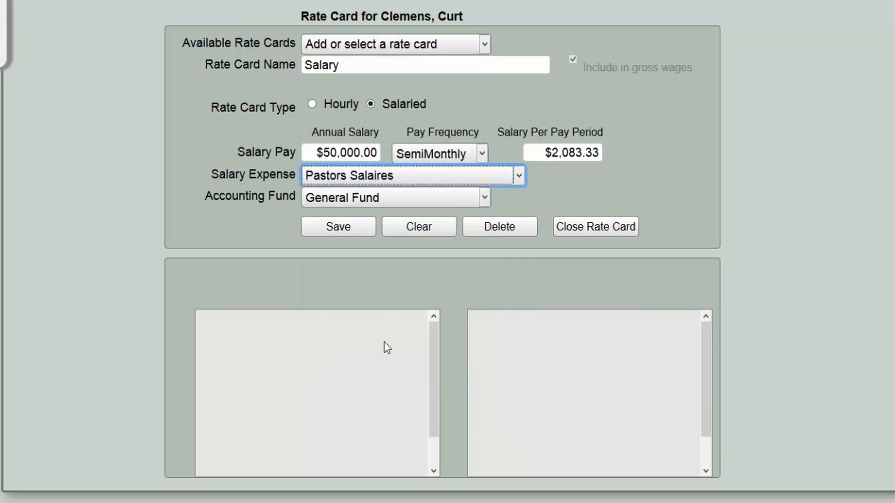
pyautogui.click(353, 200)
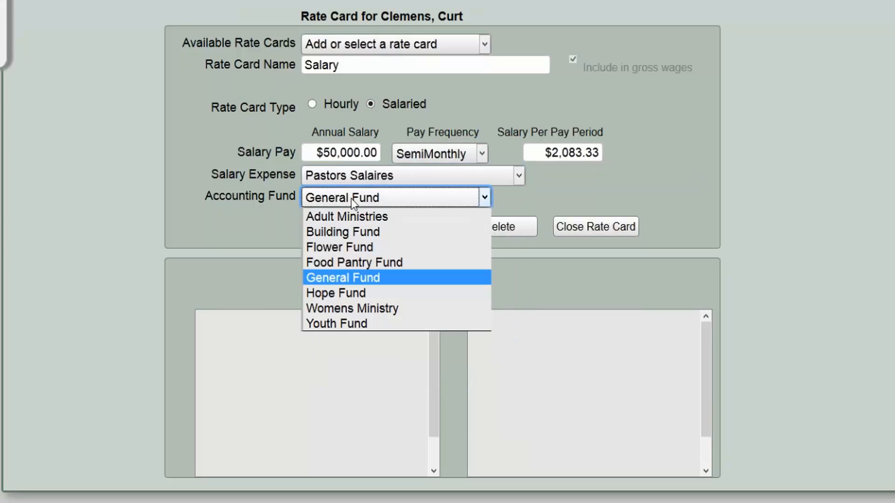
pyautogui.click(360, 324)
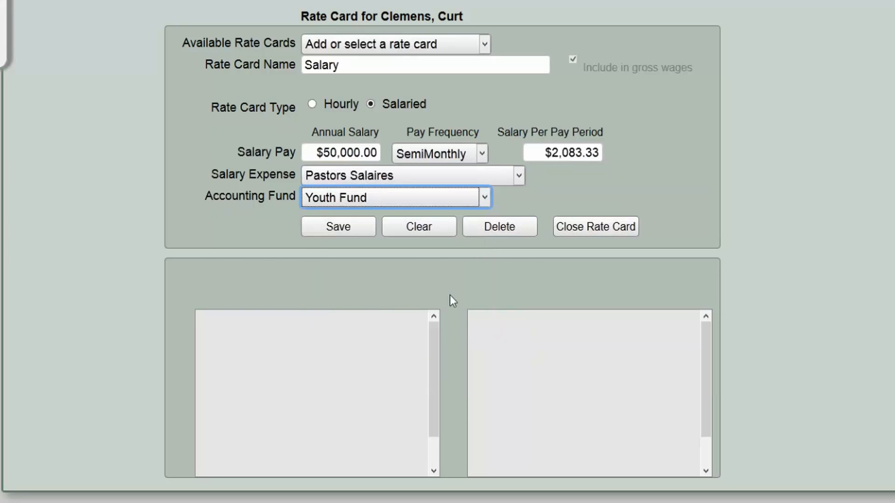
pyautogui.click(401, 176)
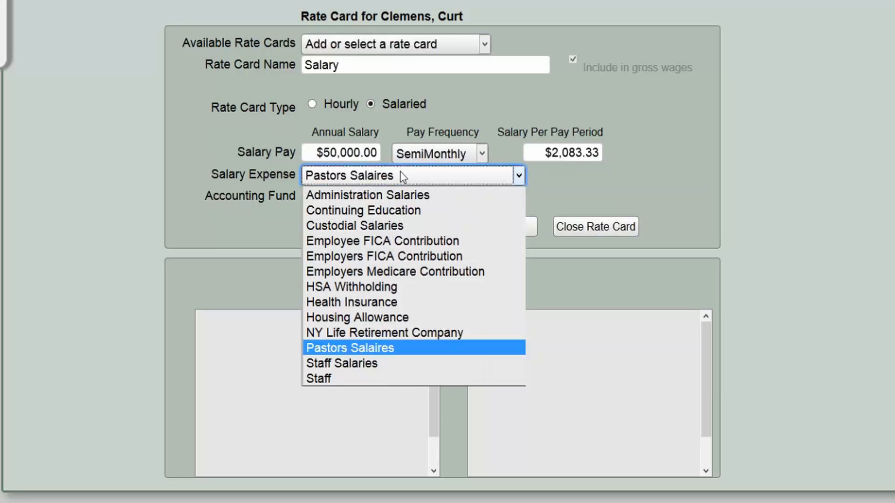
pyautogui.click(348, 349)
pyautogui.click(357, 198)
pyautogui.click(358, 276)
pyautogui.click(394, 287)
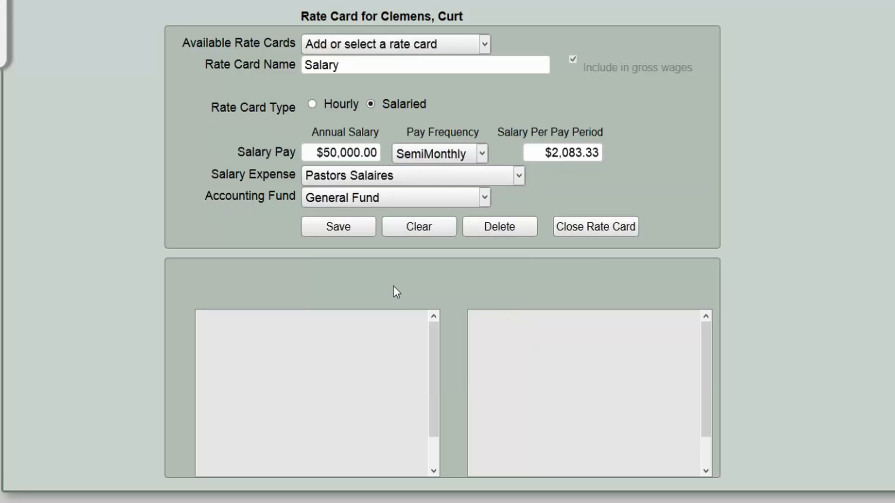
pyautogui.click(349, 226)
# - Finish saving and check the Salary card's federal, FICA, Medicare and state withholdings
pyautogui.click(348, 226)
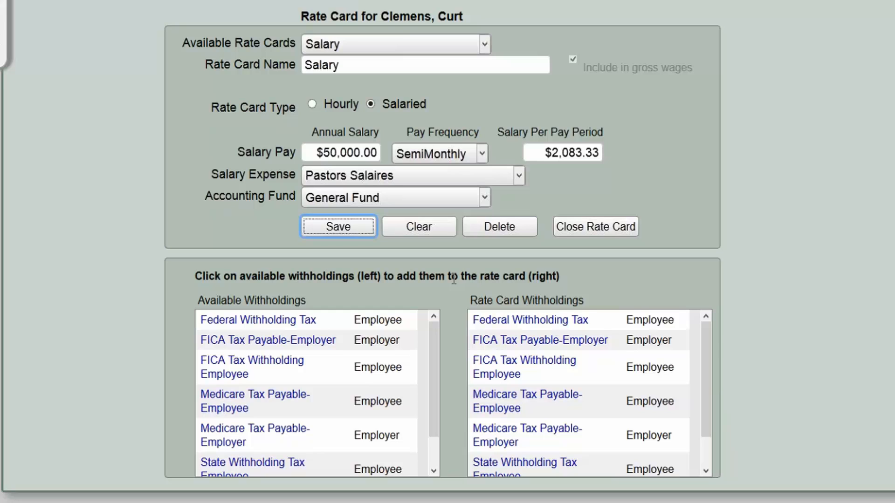
pyautogui.moveTo(706, 324)
pyautogui.mouseDown()
pyautogui.moveTo(709, 349)
pyautogui.moveTo(706, 322)
pyautogui.mouseUp()
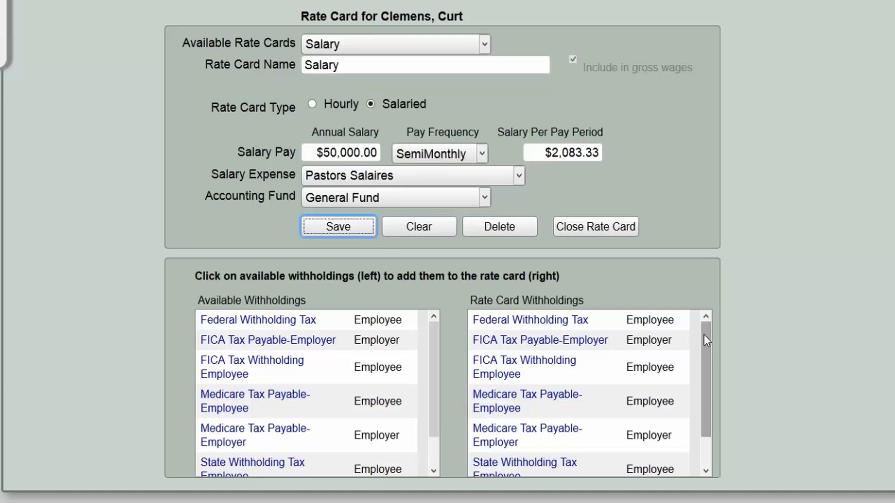
pyautogui.moveTo(706, 352); pyautogui.dragTo(711, 331)
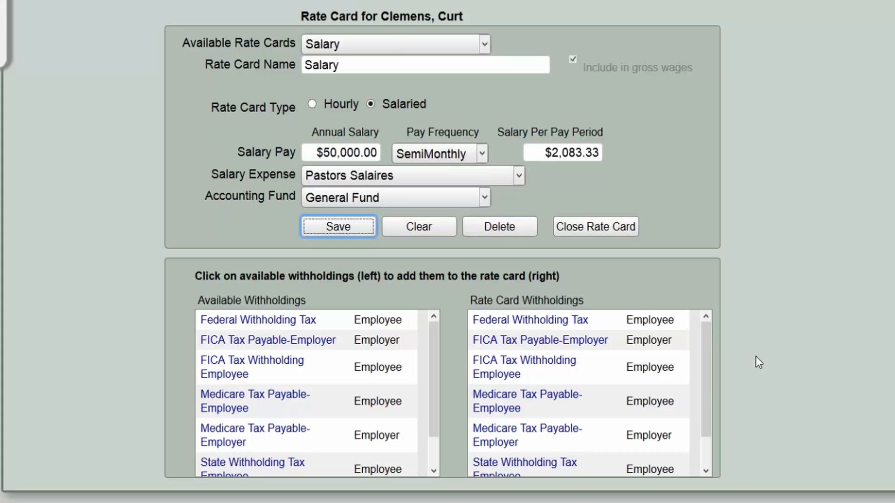
# - Remove the Federal, FICA and Medicare withholdings from the Salary rate card
pyautogui.click(527, 328)
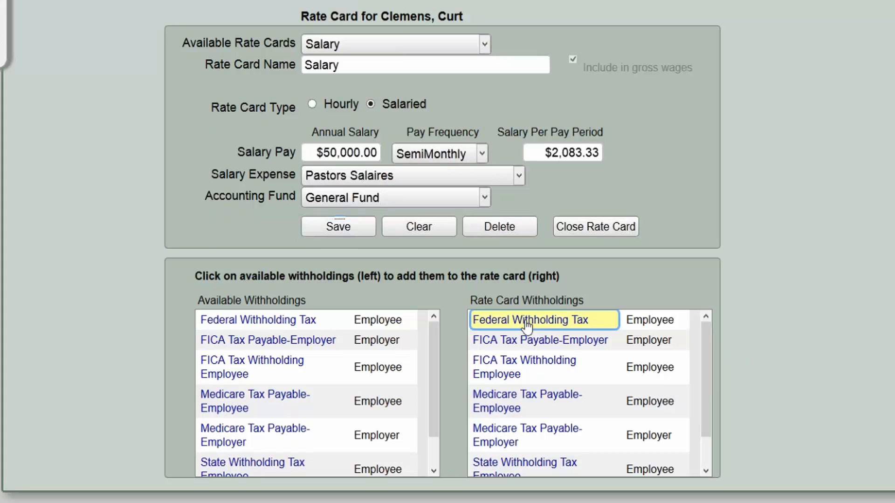
pyautogui.click(527, 327)
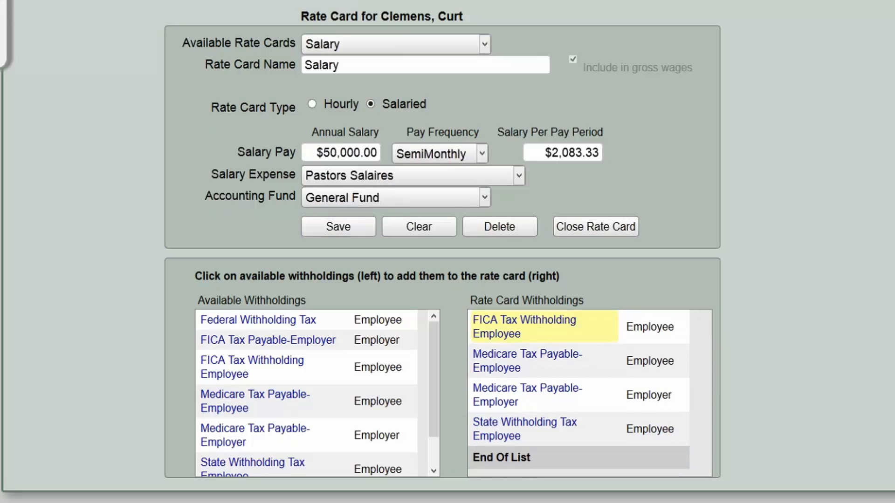
pyautogui.click(527, 327)
pyautogui.click(527, 329)
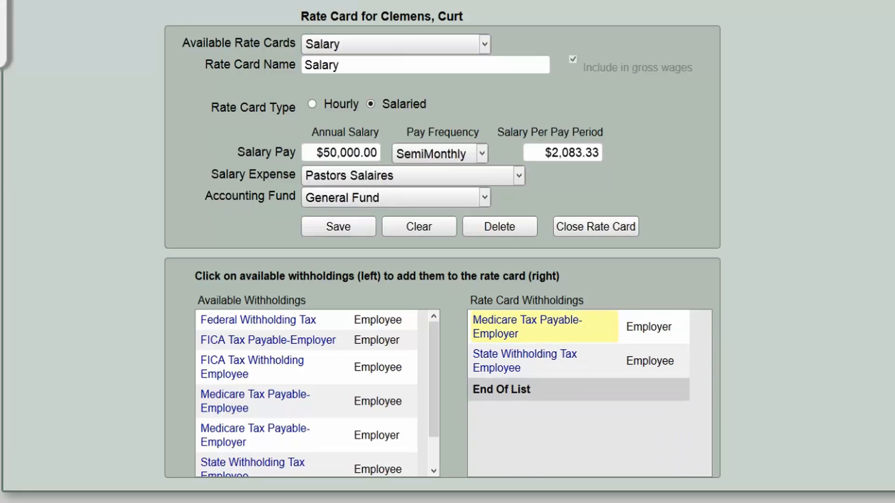
pyautogui.click(527, 329)
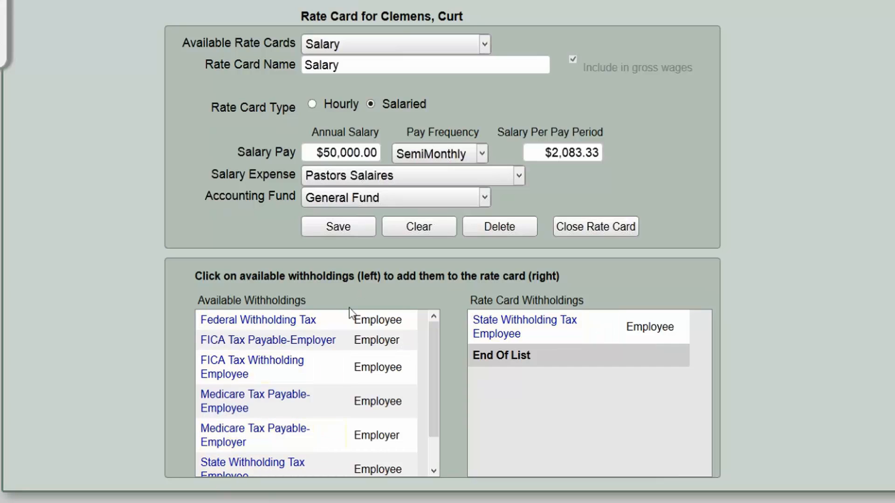
# - Re-add both FICA, Federal and both Medicare withholdings, then save the Salary rate card
pyautogui.click(236, 343)
pyautogui.click(242, 368)
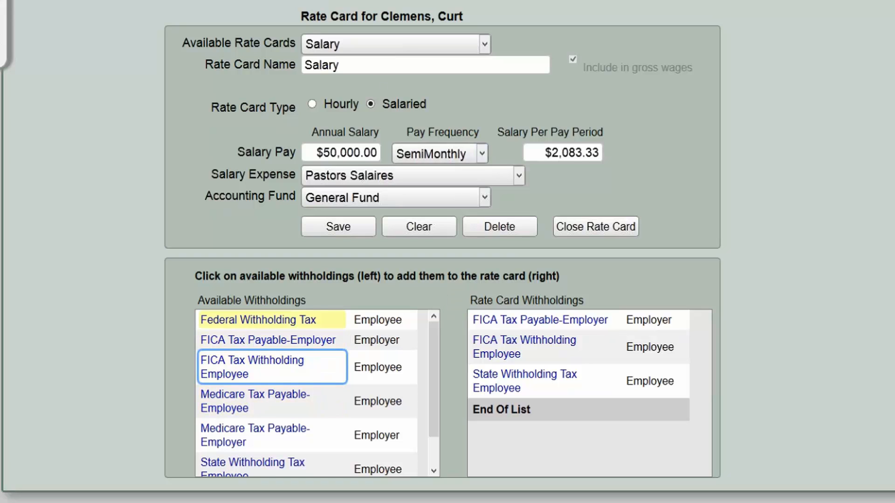
pyautogui.click(248, 326)
pyautogui.click(232, 412)
pyautogui.click(233, 438)
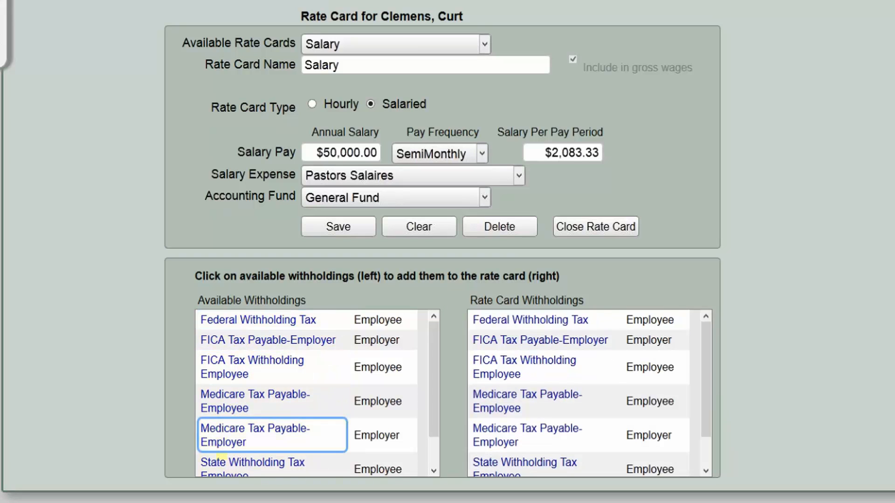
pyautogui.scroll(-2, 432, 362)
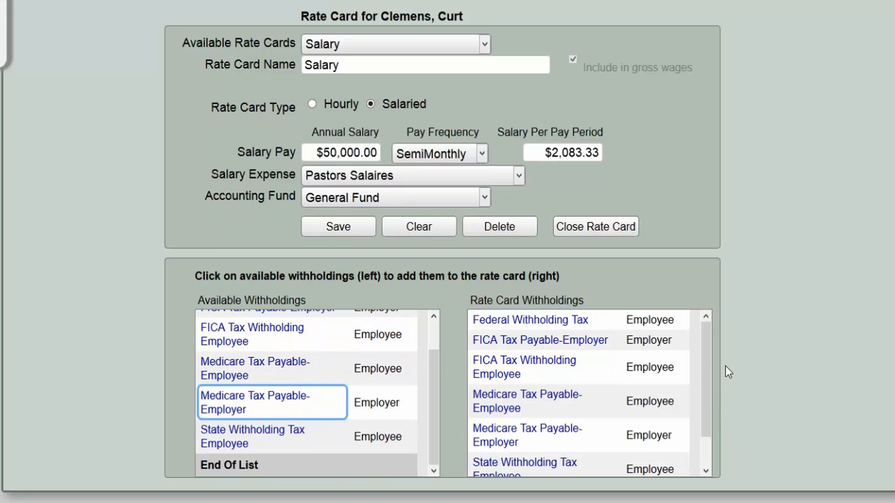
pyautogui.scroll(-2, 704, 357)
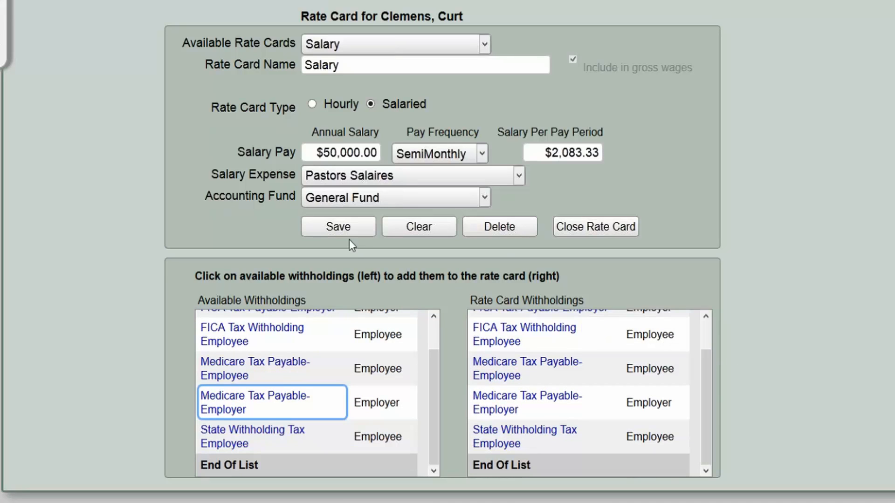
pyautogui.click(340, 231)
pyautogui.click(488, 45)
# - Create and save a salaried 'Housing Allowance' rate card at 12000 per year, paid Monthly
pyautogui.click(487, 45)
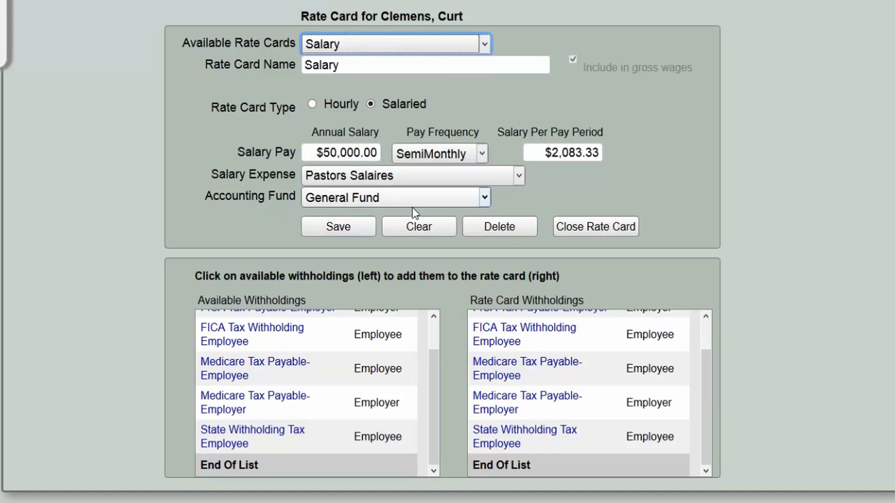
pyautogui.click(412, 227)
pyautogui.click(432, 65)
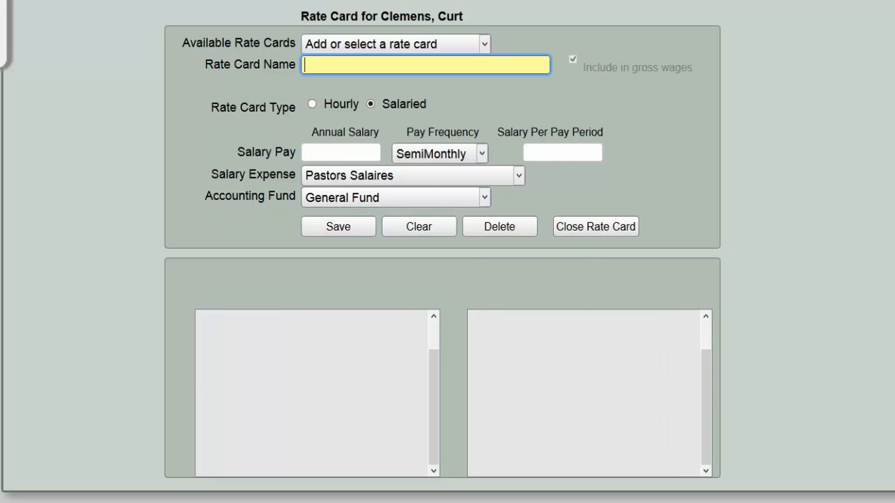
pyautogui.write('Housing ')
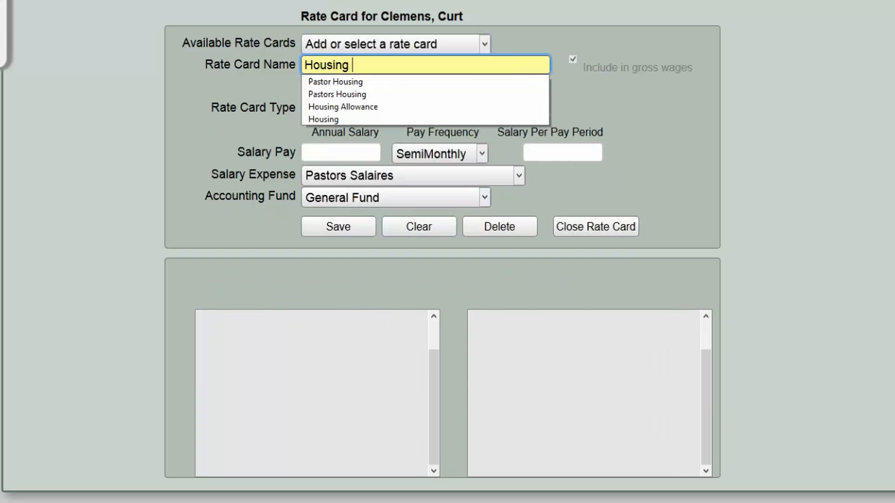
pyautogui.write('Allowance')
pyautogui.click(408, 102)
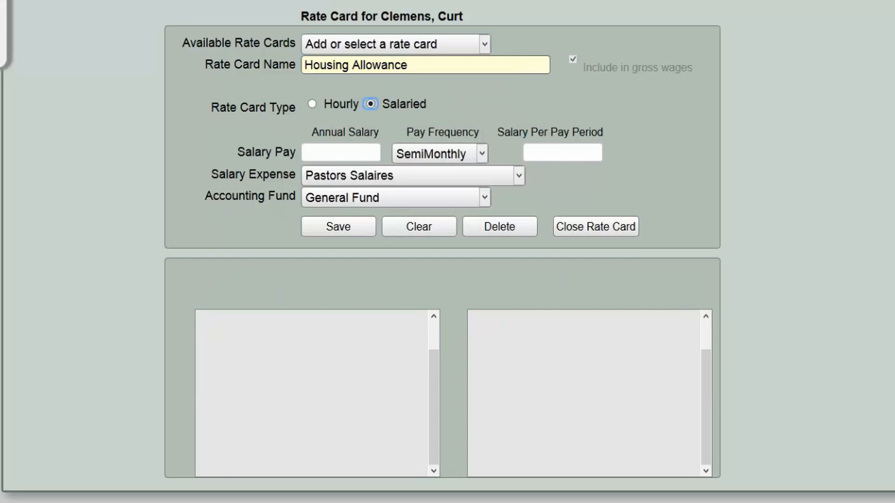
pyautogui.click(337, 154)
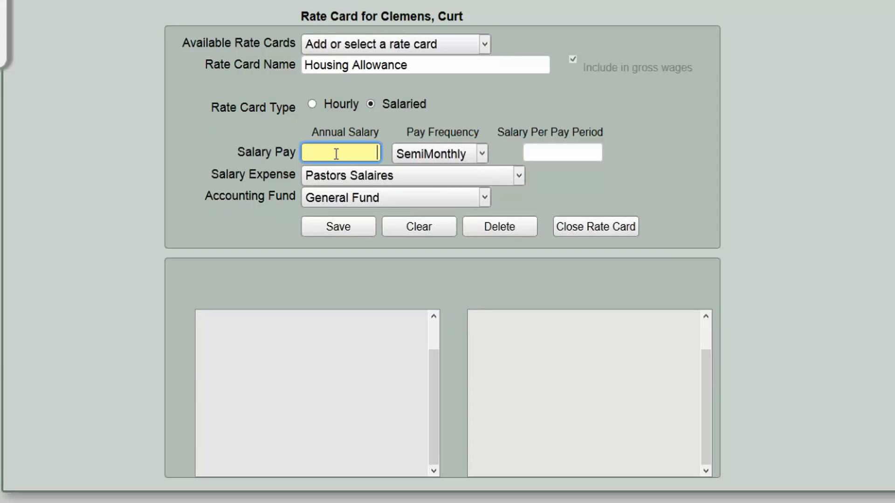
pyautogui.write('12000')
pyautogui.press('Tab')
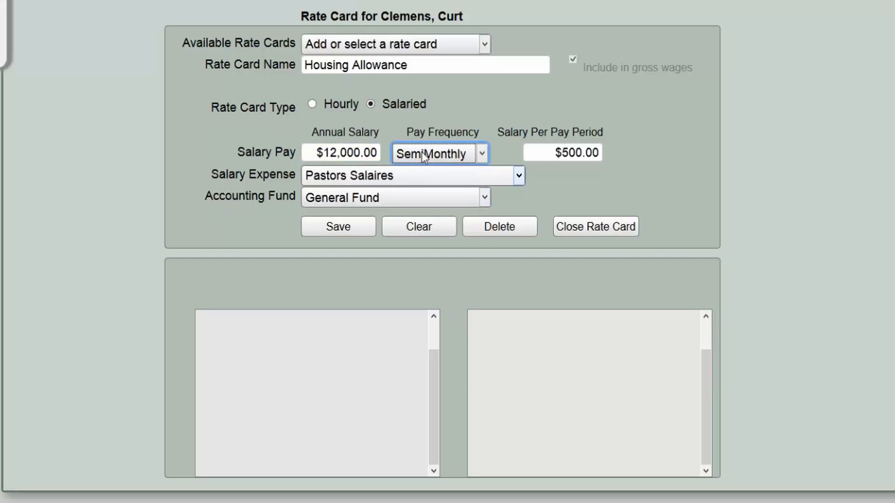
pyautogui.click(438, 152)
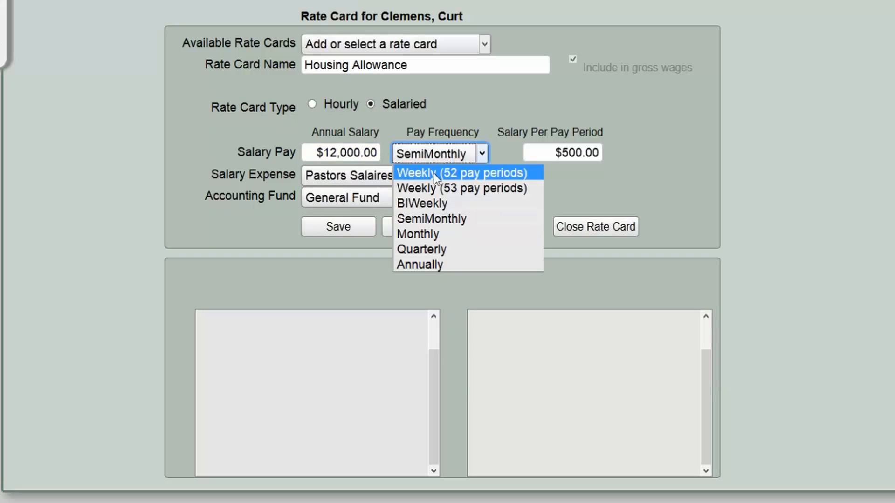
pyautogui.click(431, 234)
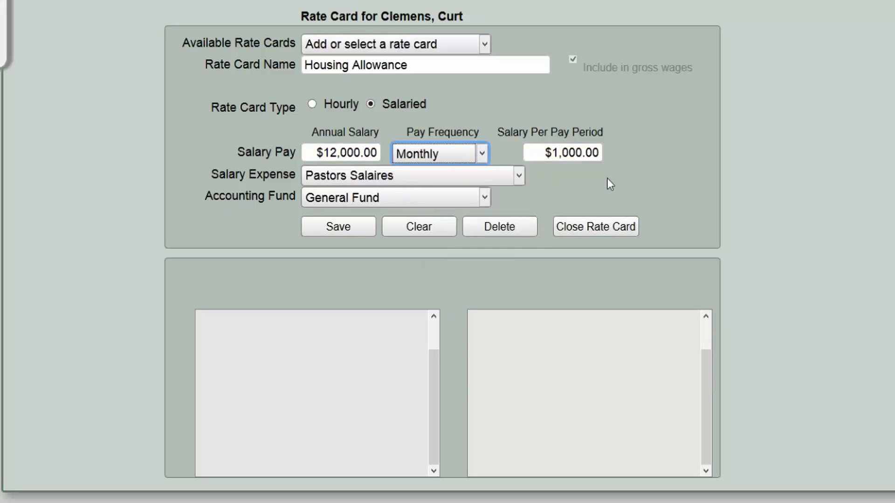
pyautogui.click(345, 229)
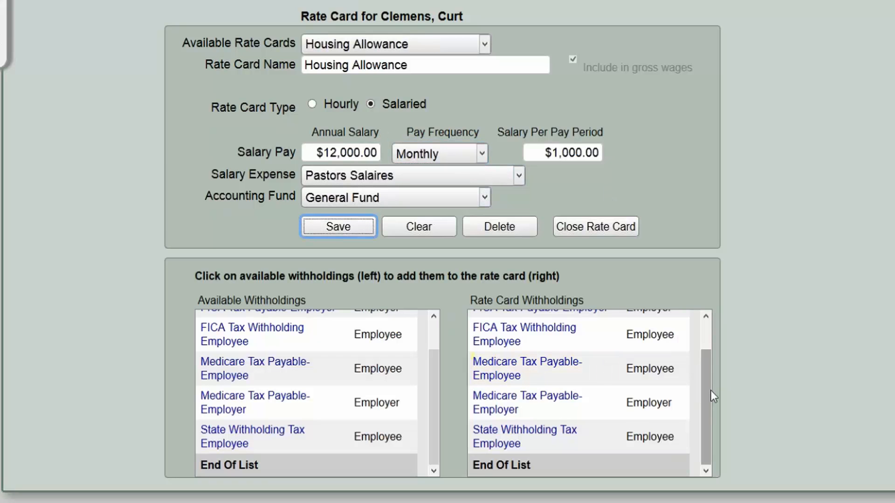
# - Remove all six withholdings, Federal through State, from the Housing Allowance rate card
pyautogui.scroll(2, 707, 381)
pyautogui.click(515, 321)
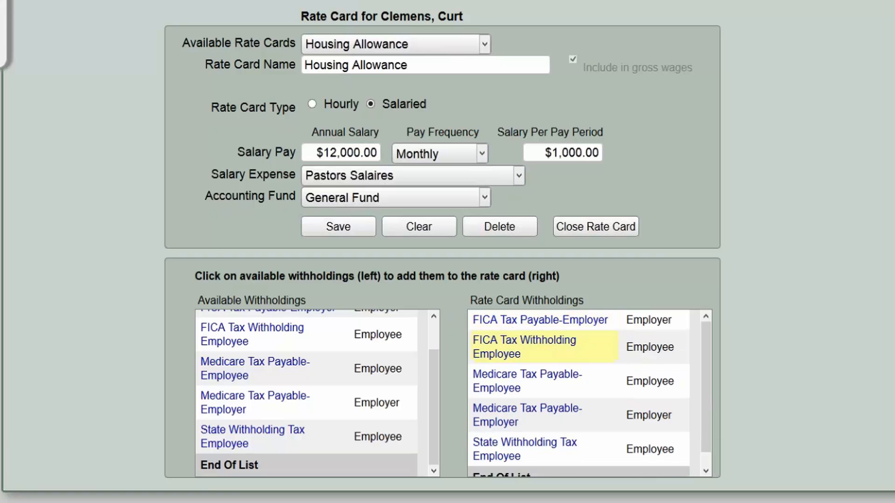
pyautogui.click(535, 320)
pyautogui.click(511, 330)
pyautogui.click(510, 341)
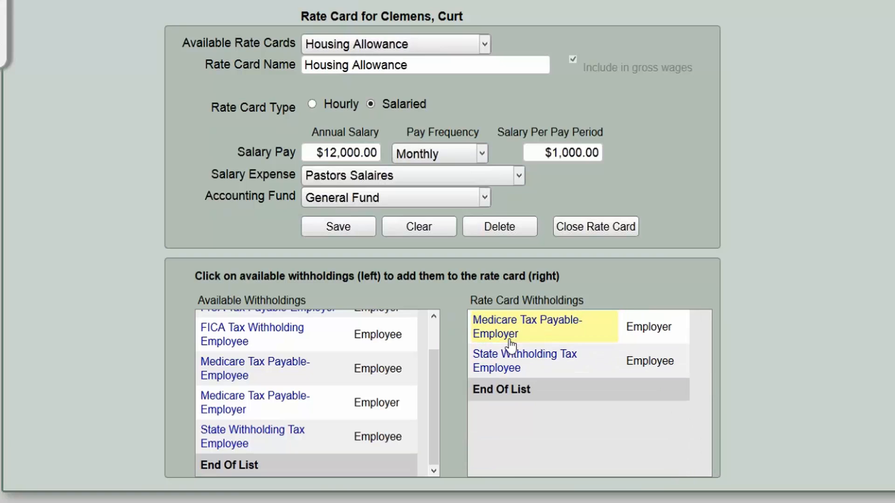
pyautogui.click(510, 342)
pyautogui.click(508, 339)
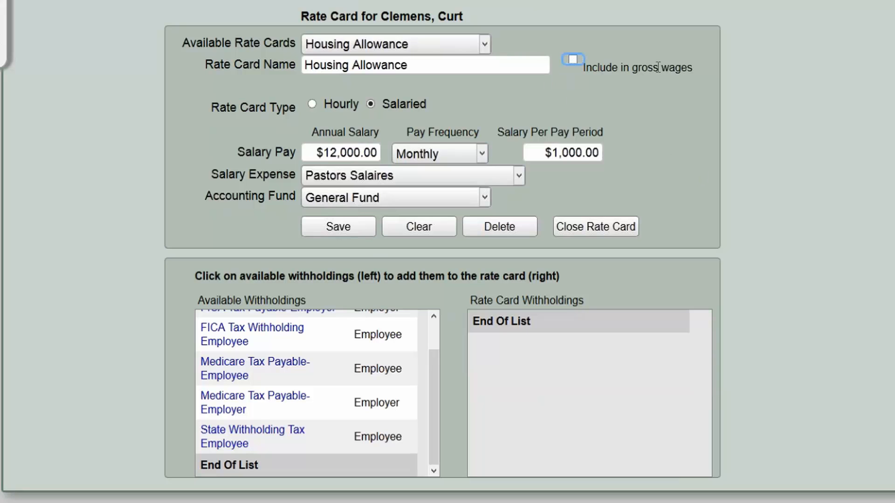
# - Save the modified Housing Allowance rate card and confirm the change
pyautogui.click(365, 226)
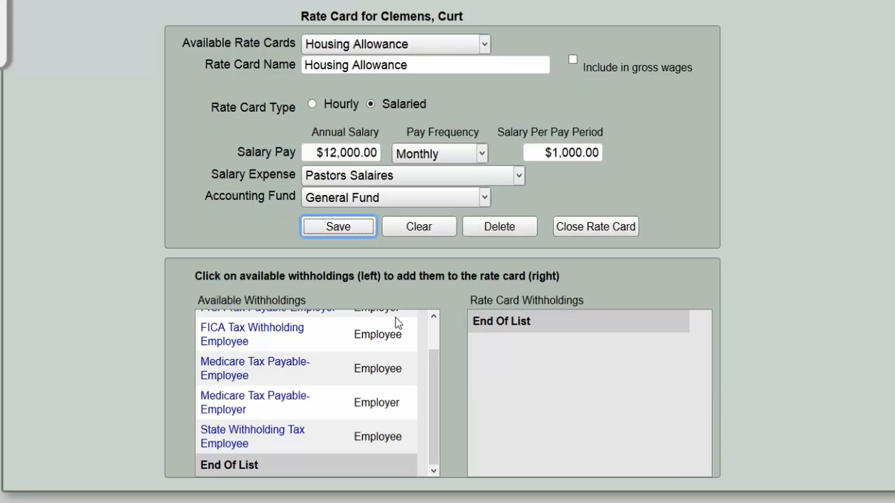
pyautogui.click(346, 225)
pyautogui.click(583, 239)
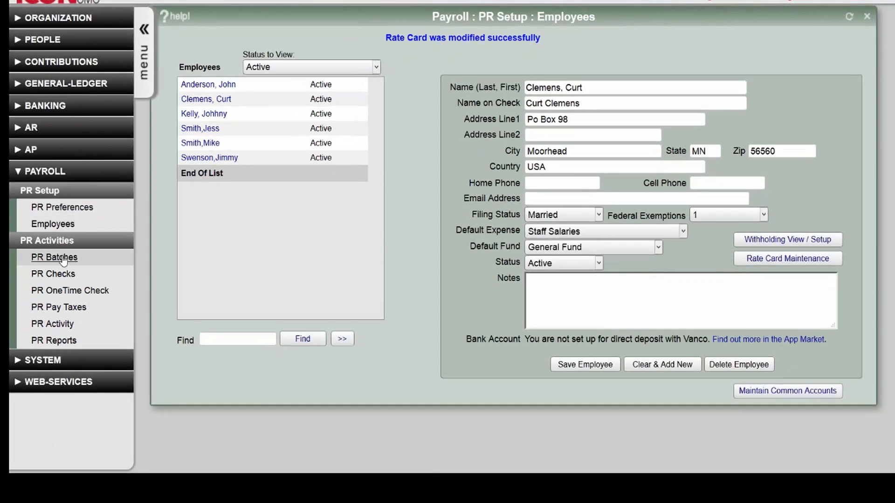
# - On the payroll batches page, start a new batch, first entering 03152015 and 03312015
pyautogui.click(62, 257)
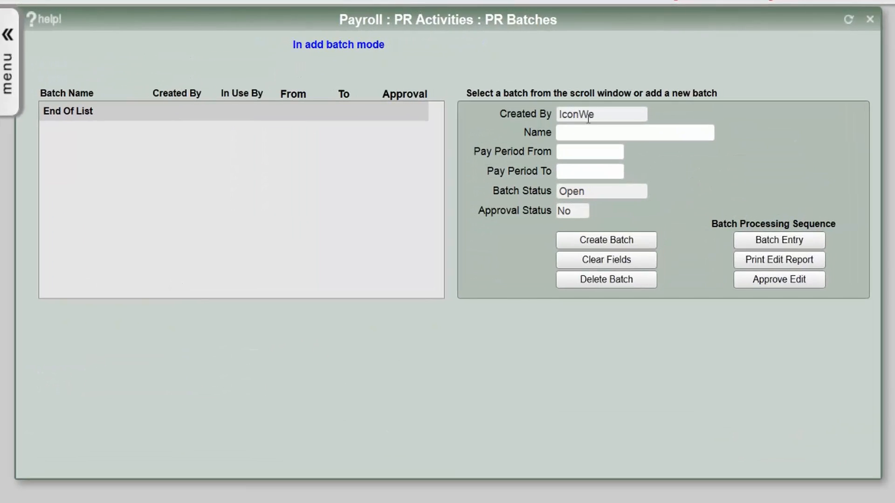
pyautogui.click(586, 135)
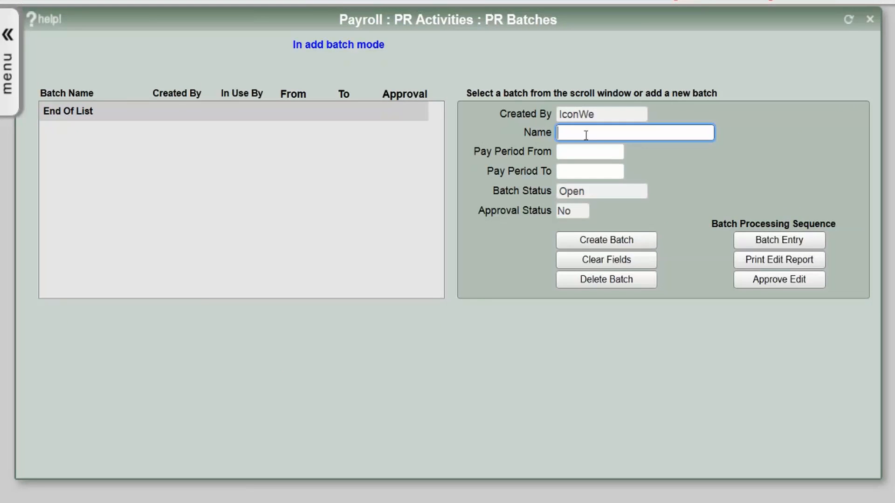
pyautogui.write('031')
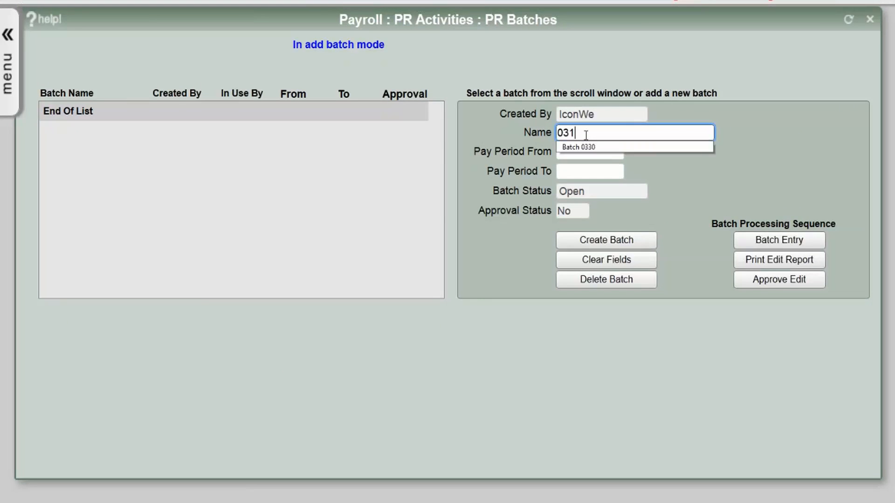
pyautogui.write('52015')
pyautogui.press('Tab')
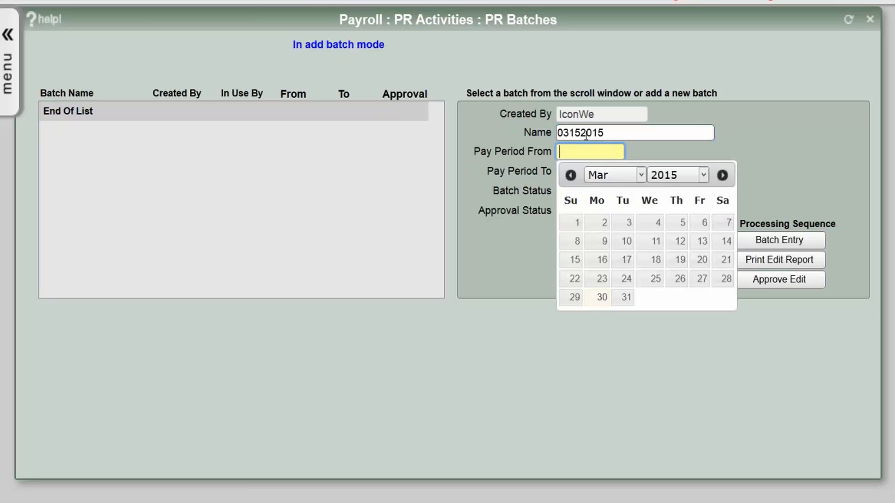
pyautogui.write('03312015')
pyautogui.press('Tab')
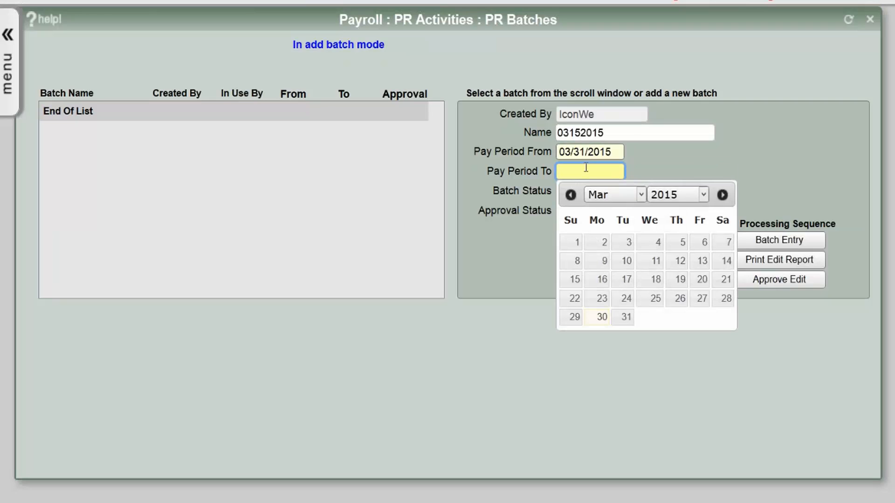
pyautogui.hotkey('shift', 'Tab')
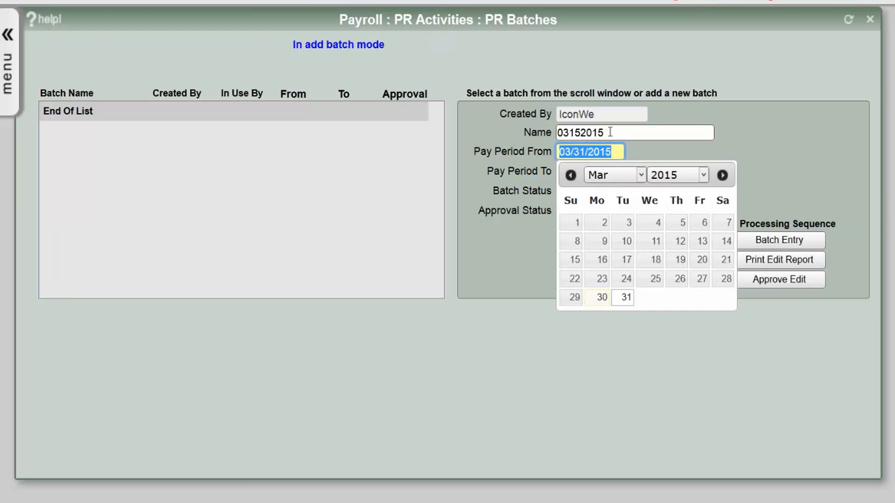
pyautogui.hotkey('shift', 'Tab')
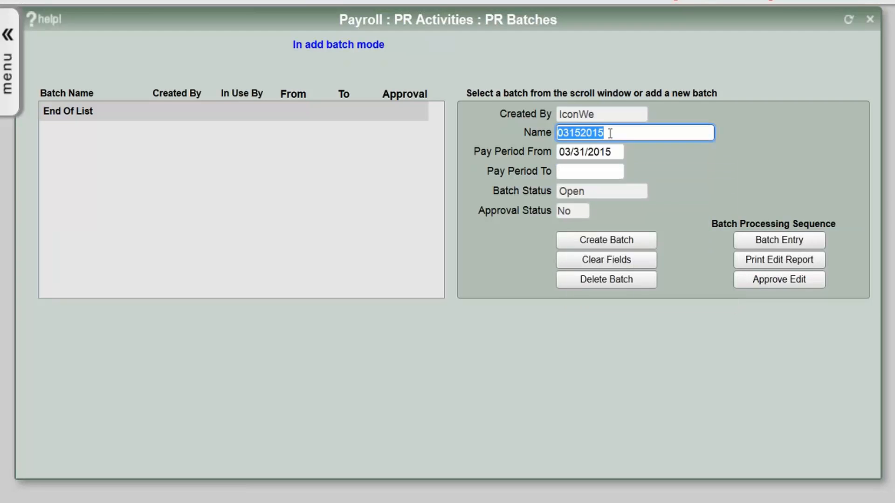
# - Name the batch '0315 - 0331 - 2015' with period 03/15/2015 to 03/31/2015 and create it
pyautogui.write('03')
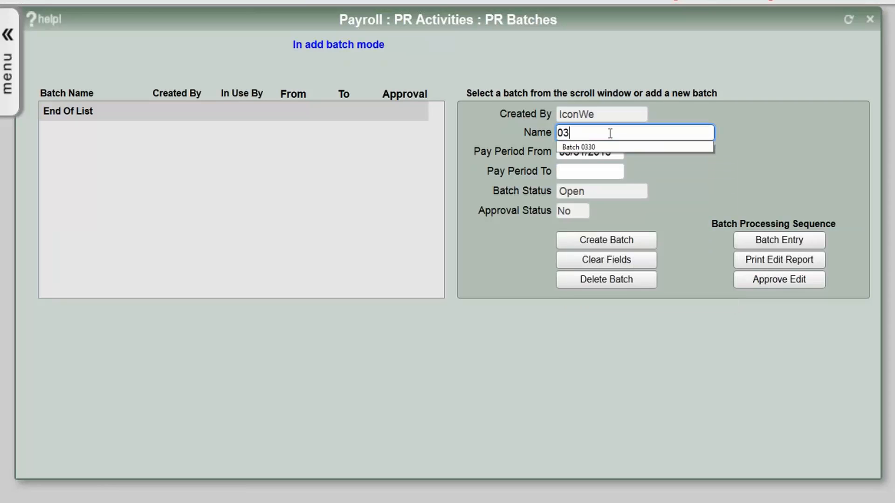
pyautogui.write('15')
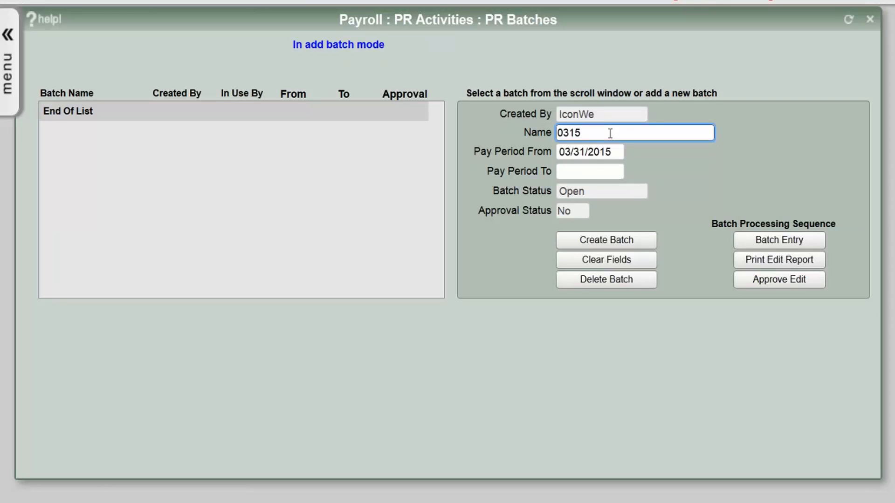
pyautogui.write(' - 0331 - 2015')
pyautogui.press('Tab')
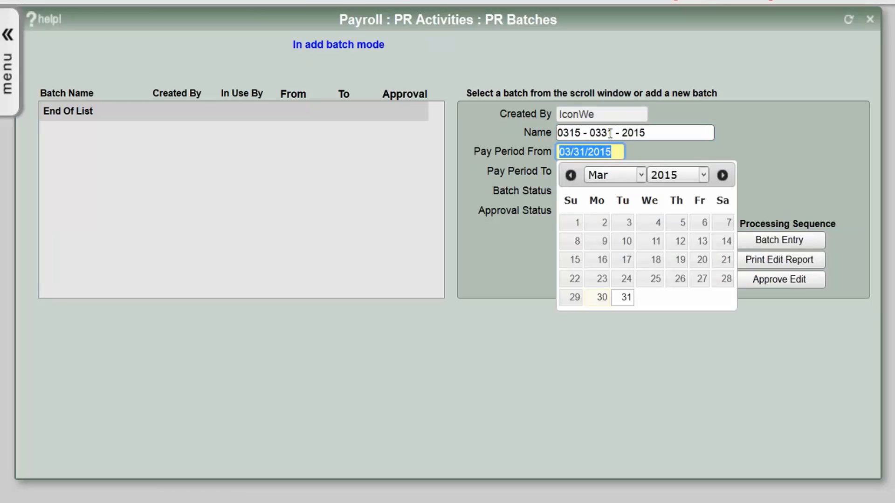
pyautogui.write('03/15/2015')
pyautogui.press('Tab')
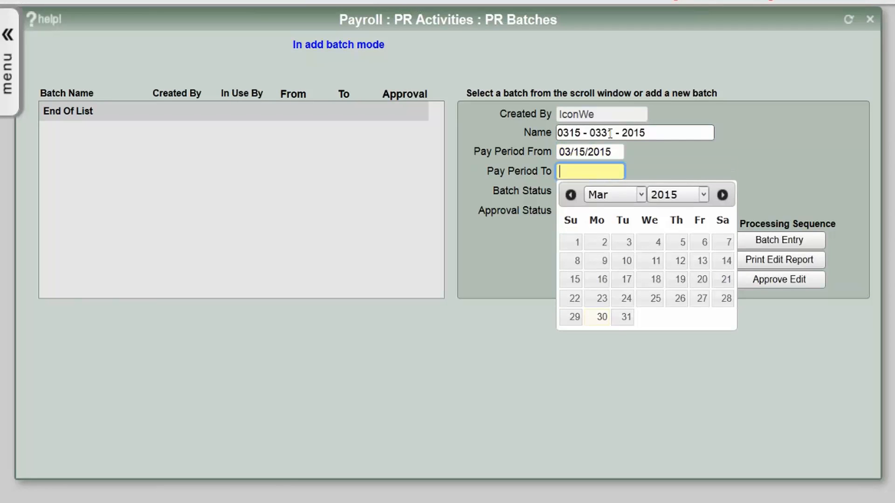
pyautogui.write('03/31/2015')
pyautogui.press('Tab')
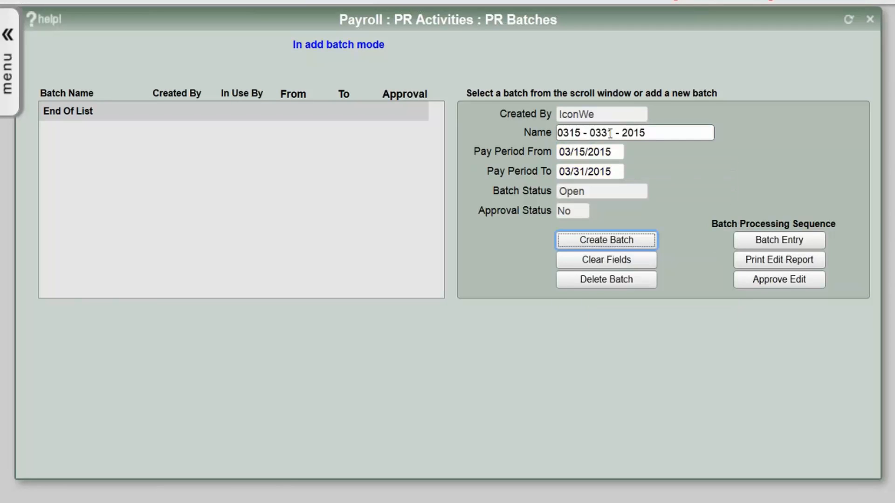
pyautogui.click(586, 241)
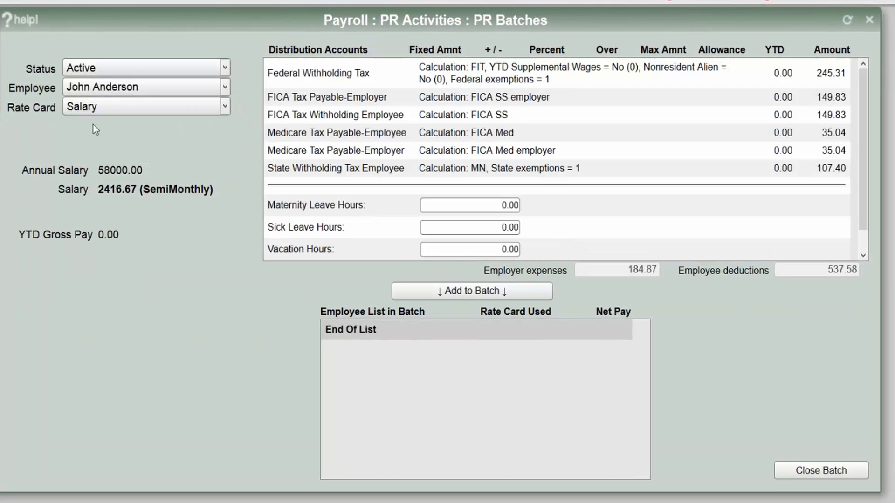
# - Select the second employee and switch their rate card from Housing Allowance to Salary
pyautogui.click(111, 88)
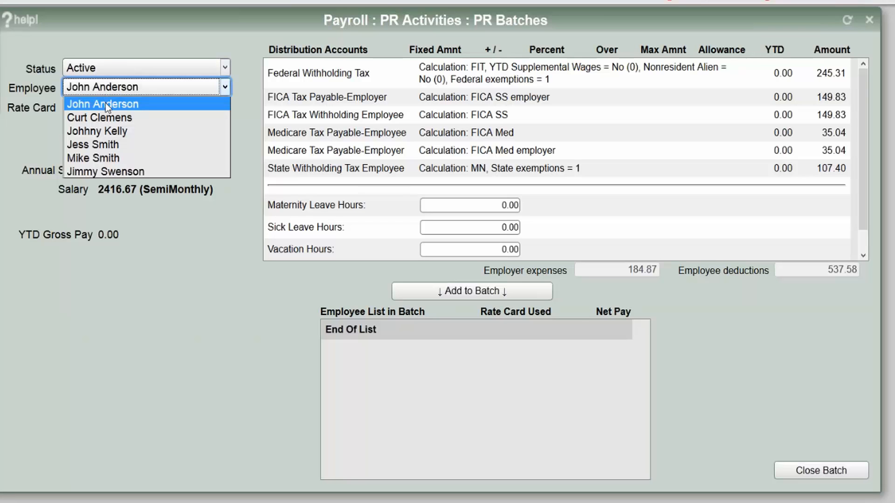
pyautogui.click(105, 115)
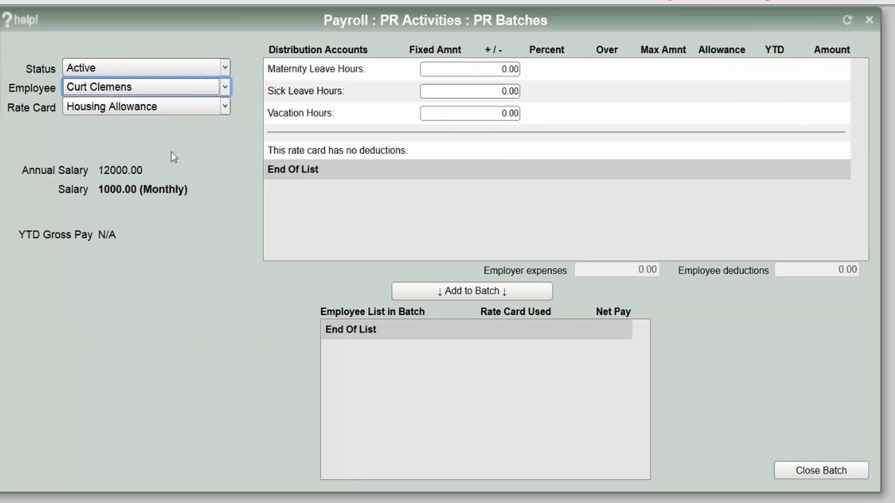
pyautogui.click(175, 110)
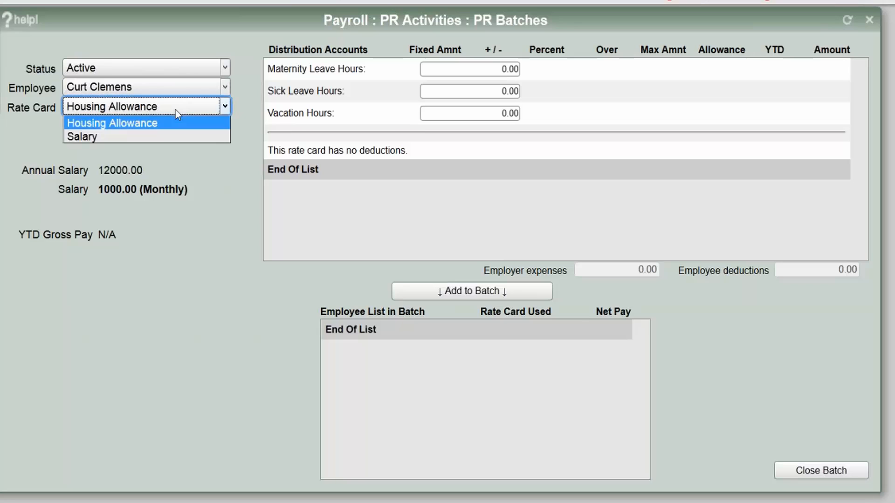
pyautogui.click(179, 121)
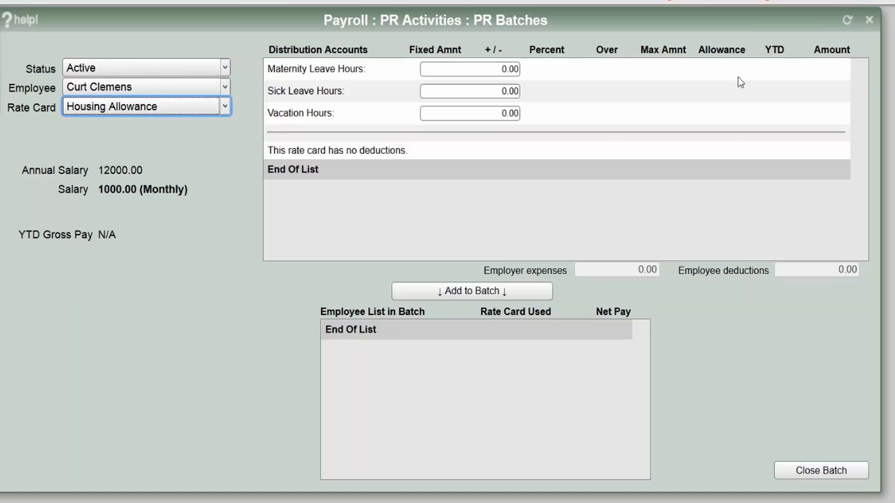
pyautogui.click(185, 106)
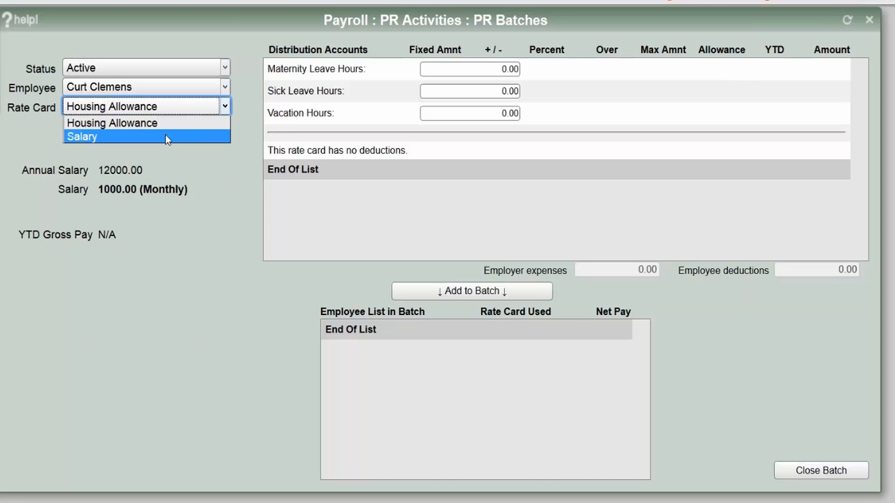
pyautogui.click(166, 136)
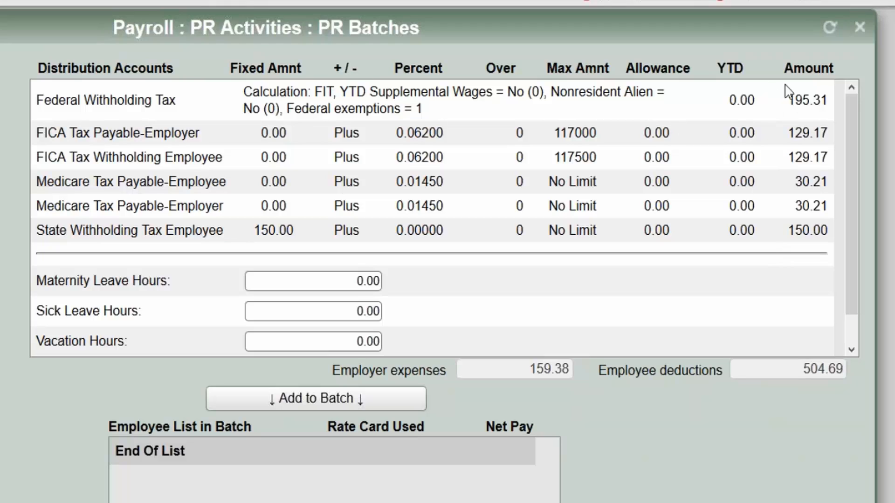
# - Check the withholdings, including 150.00 state tax, add the employee, and open the batch edit report
pyautogui.doubleClick(801, 108)
pyautogui.doubleClick(191, 133)
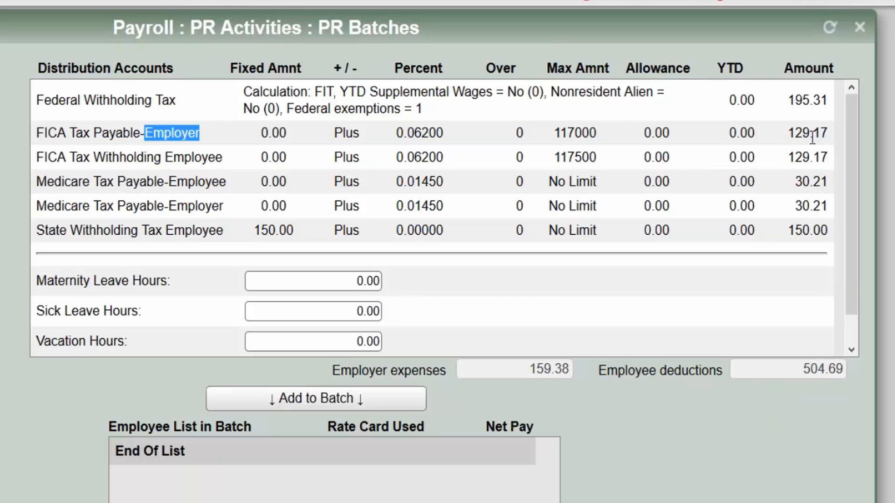
pyautogui.doubleClick(813, 230)
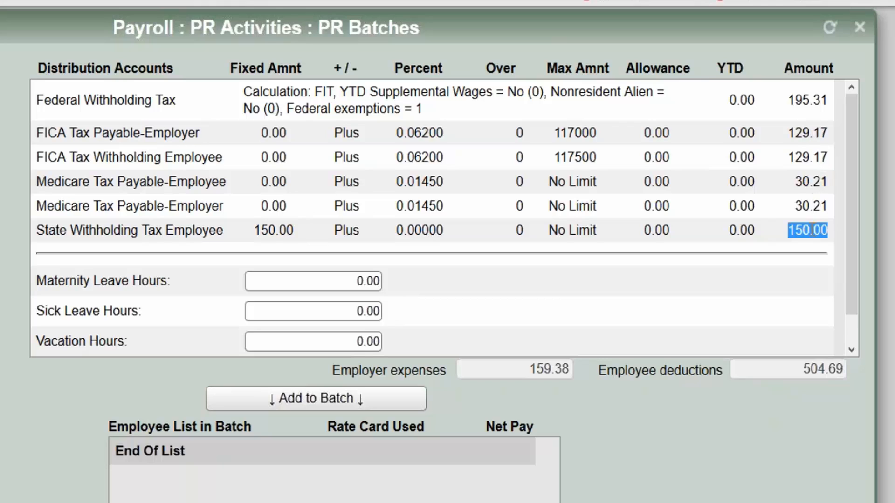
pyautogui.click(277, 231)
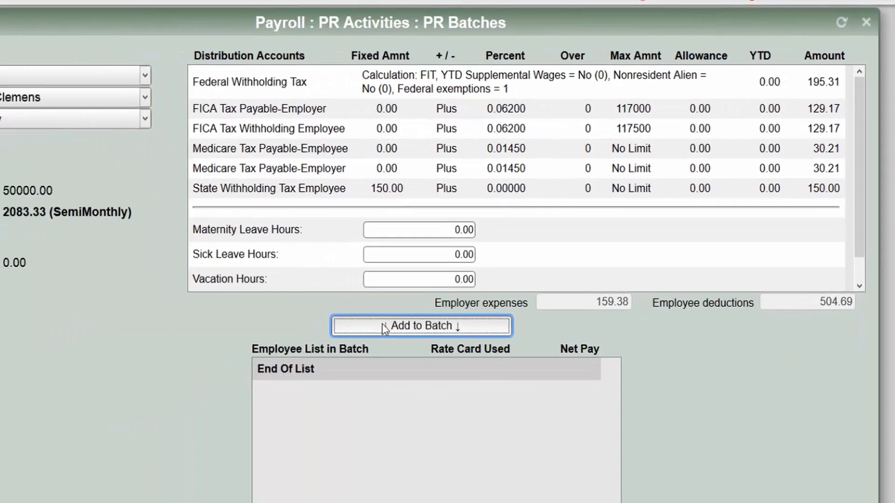
pyautogui.click(275, 398)
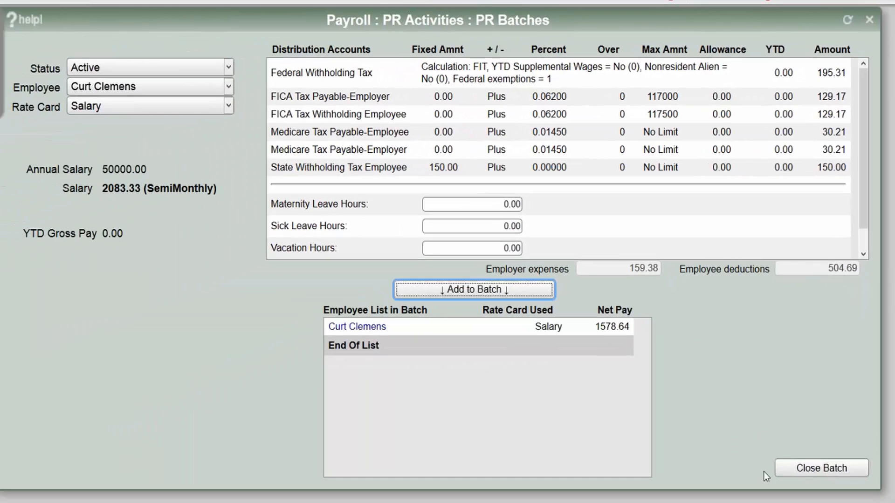
pyautogui.click(798, 465)
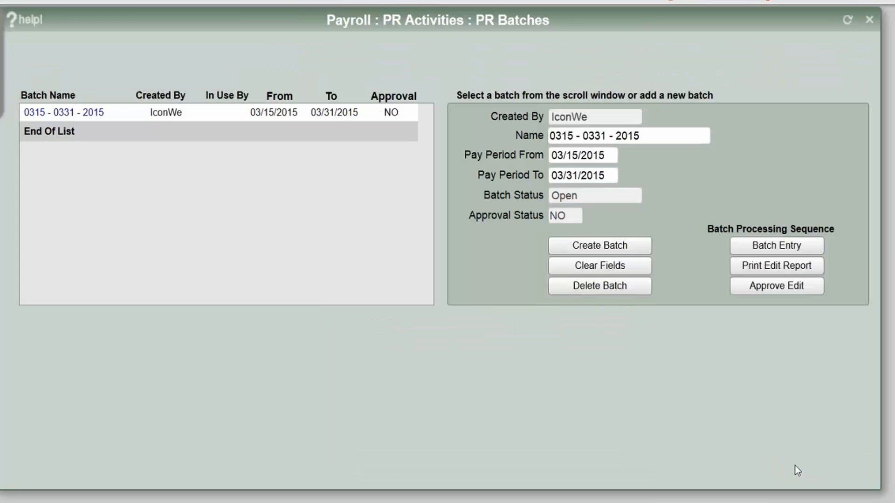
pyautogui.click(751, 273)
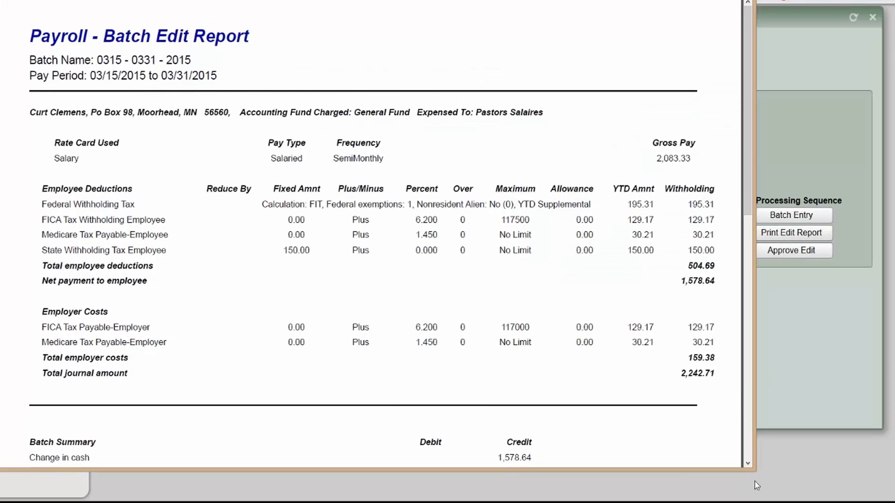
# - Enlarge the edit report window and scroll it down slightly
pyautogui.moveTo(757, 474); pyautogui.dragTo(760, 489)
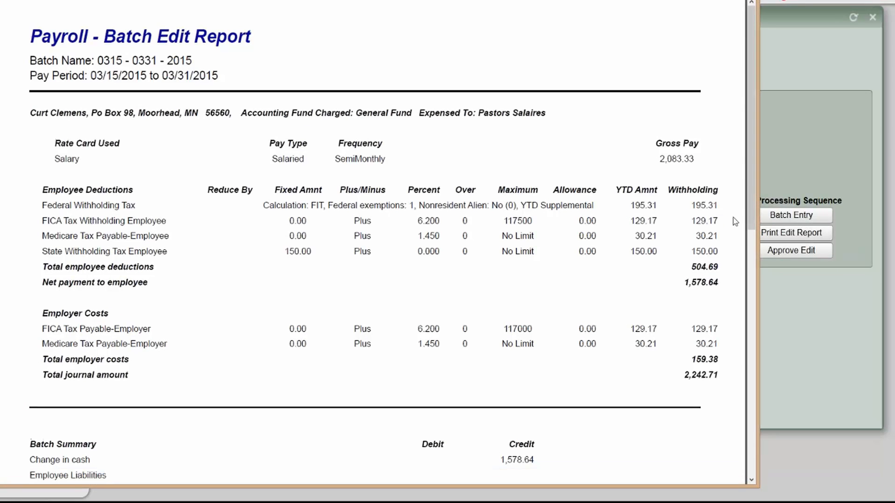
pyautogui.moveTo(751, 130); pyautogui.dragTo(749, 160)
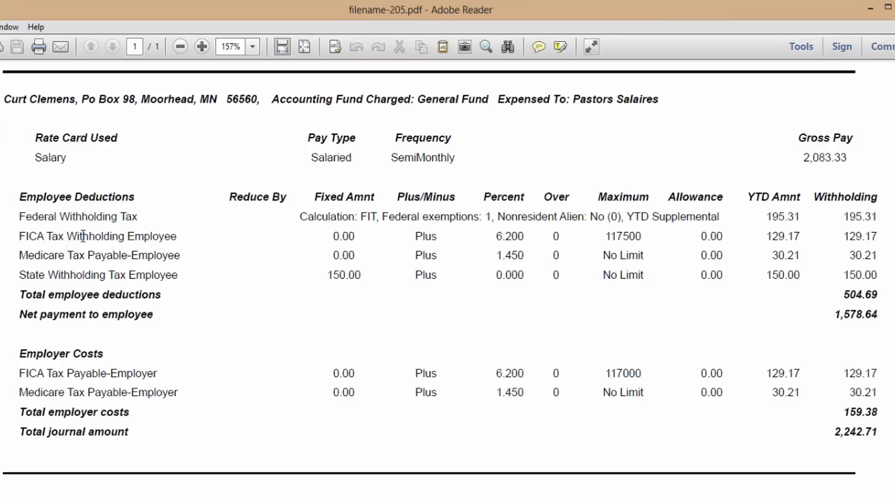
# - Review gross pay 2,083.33, federal 195.31, FICA 129.17, Medicare, state 150.00, and net pay
pyautogui.moveTo(802, 157); pyautogui.dragTo(855, 155)
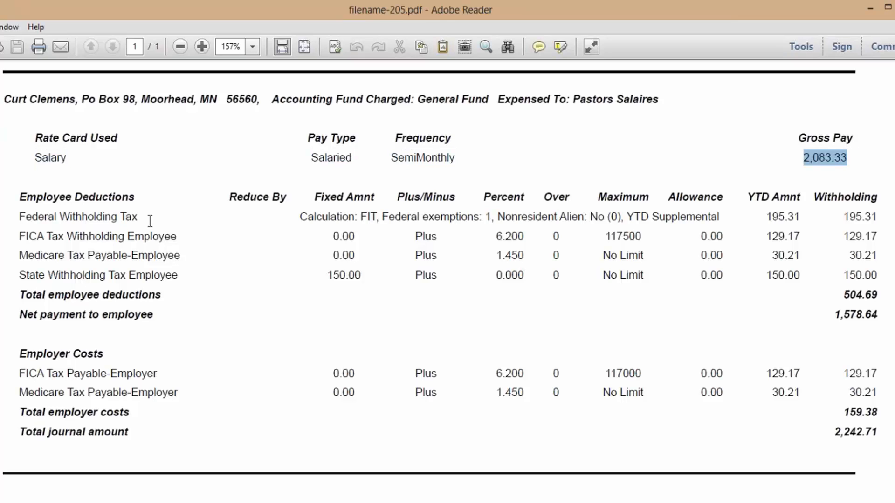
pyautogui.doubleClick(856, 216)
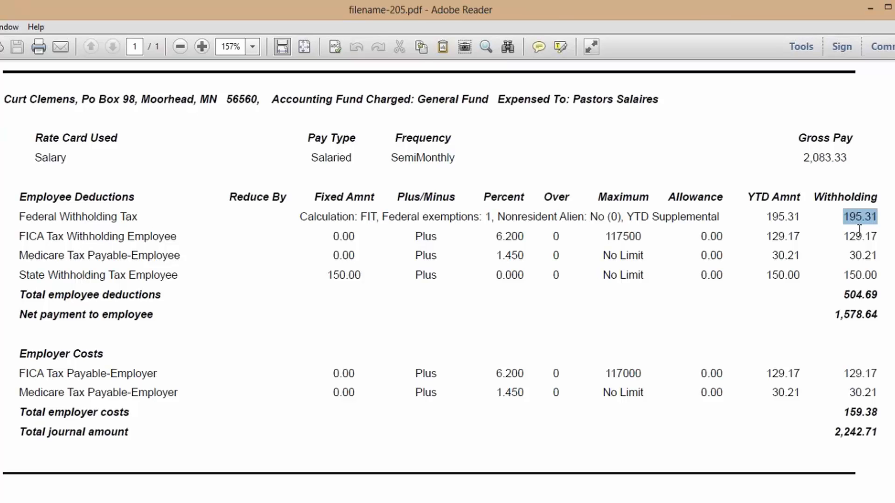
pyautogui.doubleClick(859, 234)
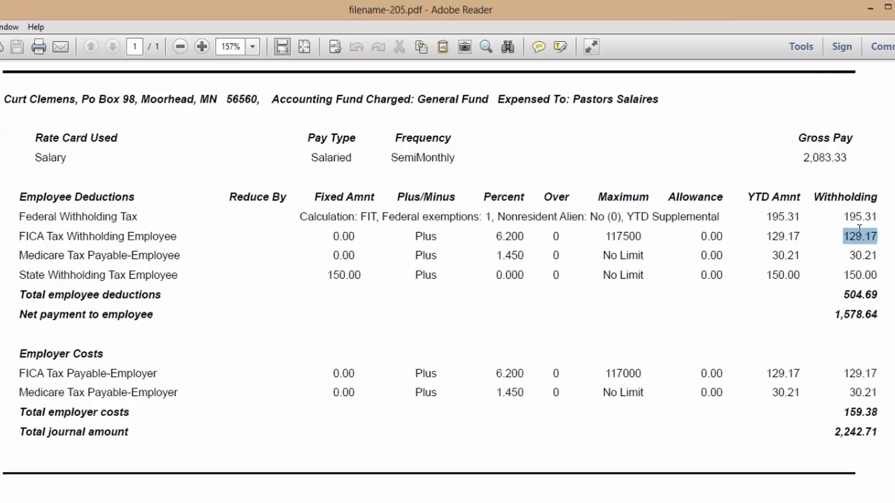
pyautogui.click(861, 256)
pyautogui.tripleClick(862, 256)
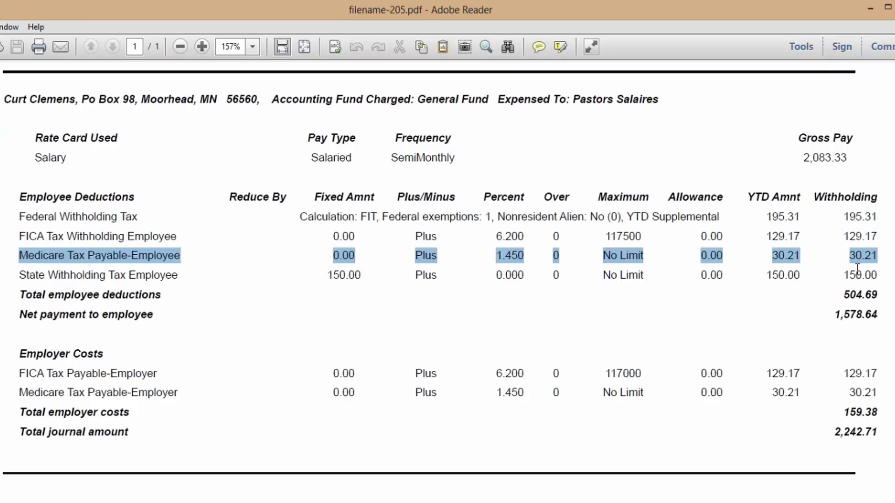
pyautogui.doubleClick(858, 274)
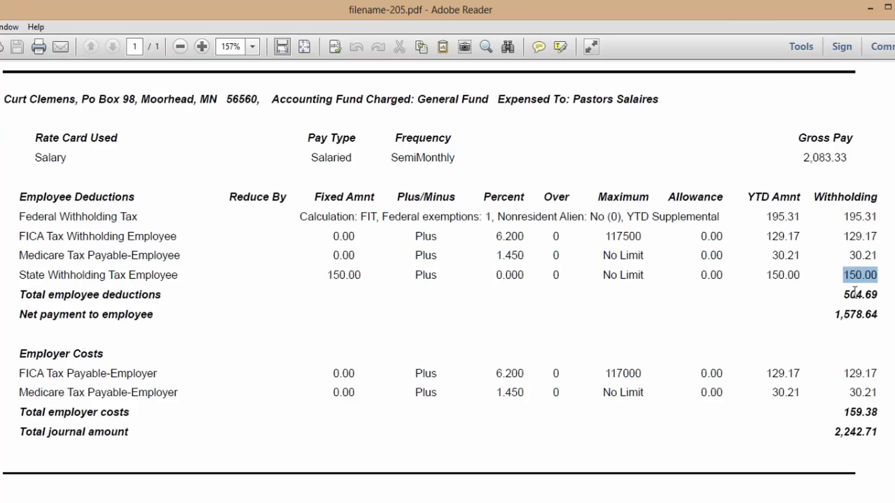
pyautogui.moveTo(849, 294); pyautogui.dragTo(879, 297)
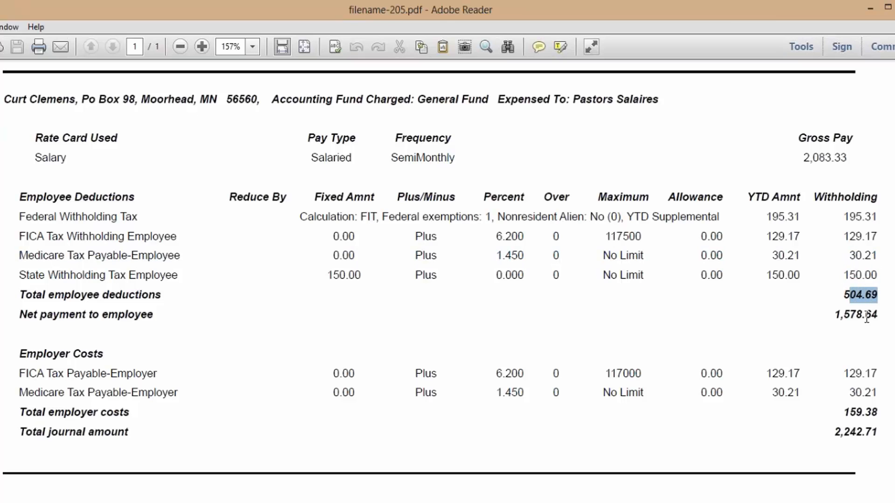
pyautogui.tripleClick(852, 313)
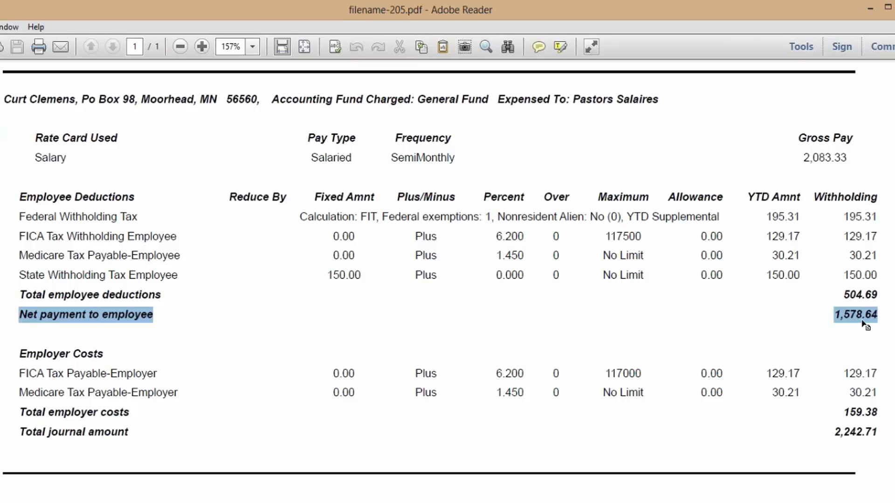
# - Review total employer costs of 159.38 and total journal amount of 2,242.71 against gross 2,083.33
pyautogui.scroll(-3, 447, 279)
pyautogui.scroll(-2, 748, 366)
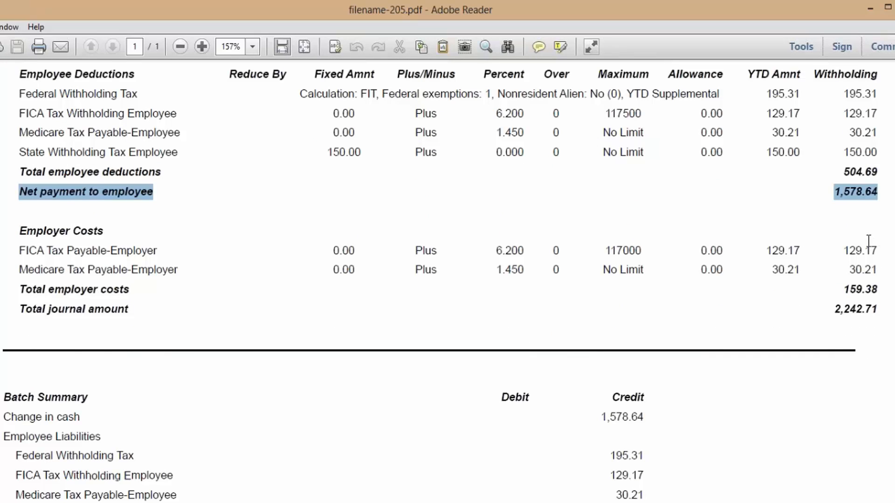
pyautogui.tripleClick(860, 287)
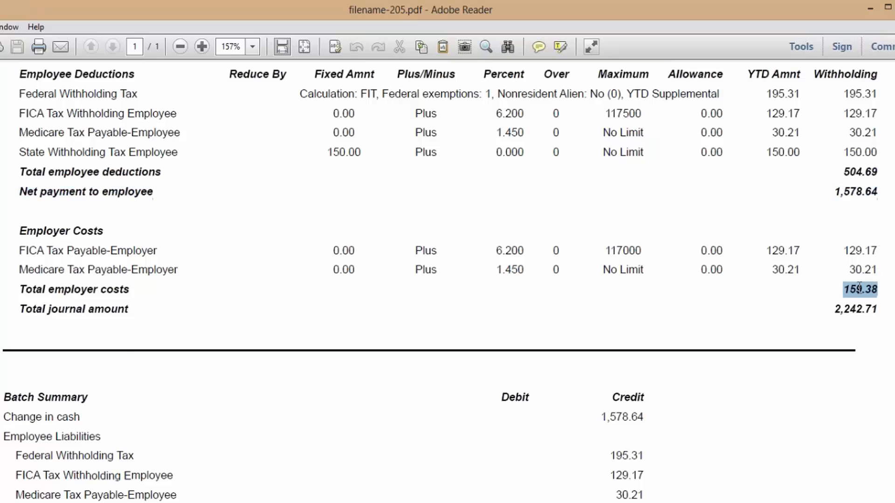
pyautogui.doubleClick(851, 310)
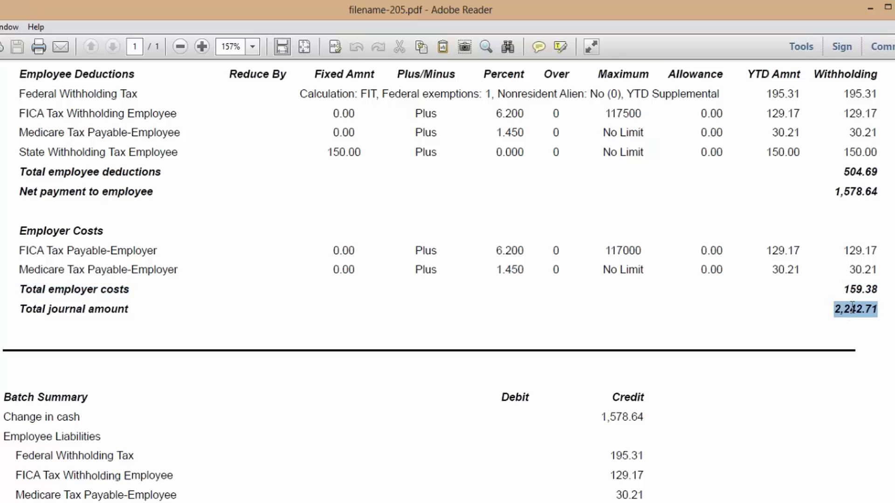
pyautogui.scroll(3, 448, 280)
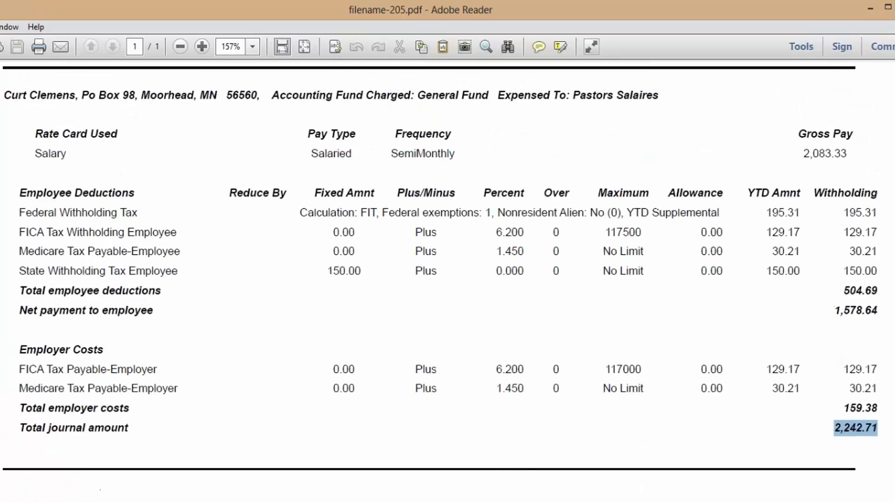
pyautogui.tripleClick(816, 148)
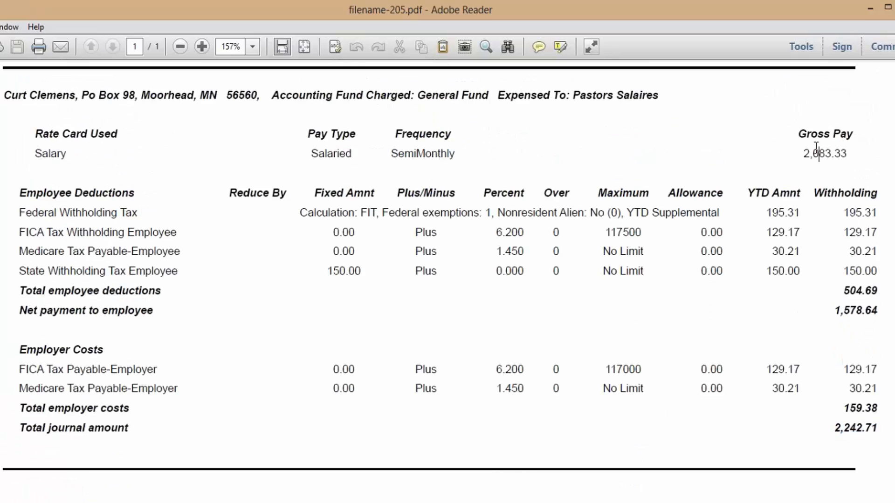
pyautogui.tripleClick(862, 407)
pyautogui.tripleClick(864, 428)
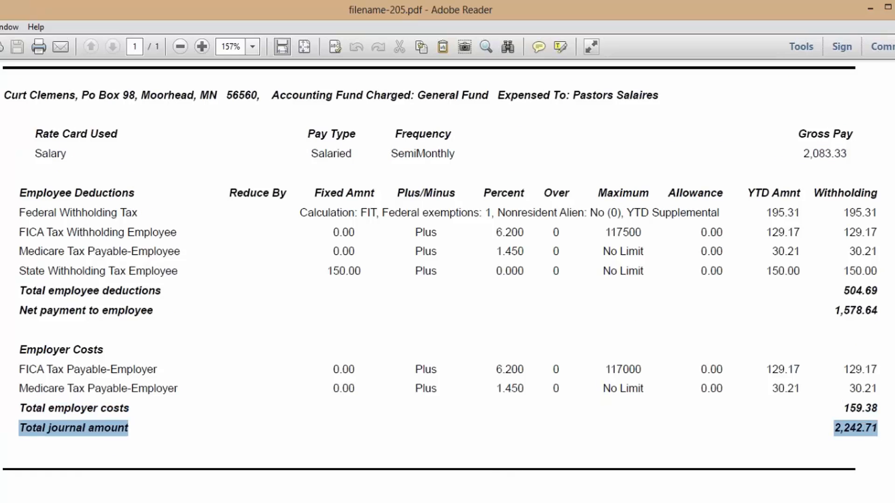
# - Compare the Batch Summary's 1,578.64 change-in-cash credit with the 1,578.64 net payment to employee
pyautogui.scroll(-5, 447, 280)
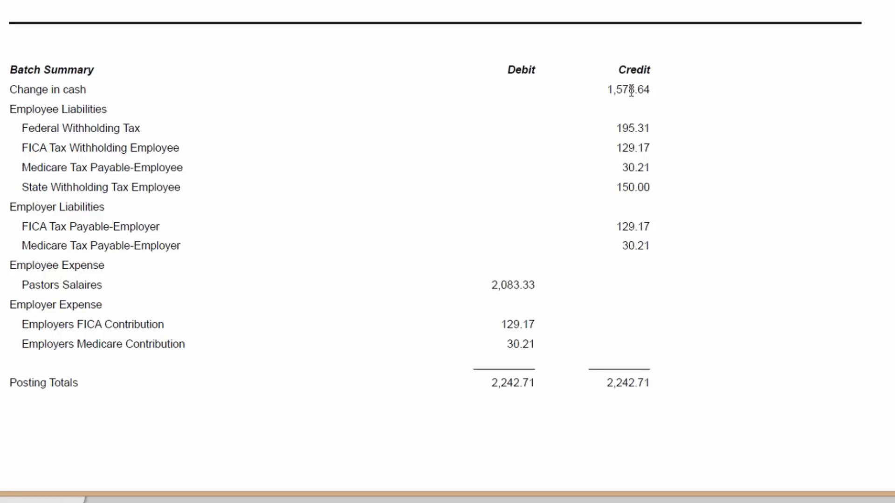
pyautogui.tripleClick(627, 89)
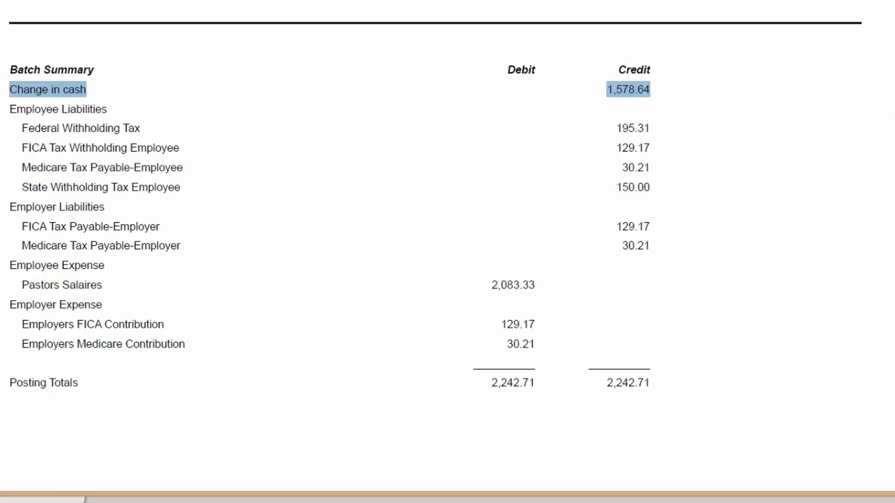
pyautogui.scroll(6, 448, 252)
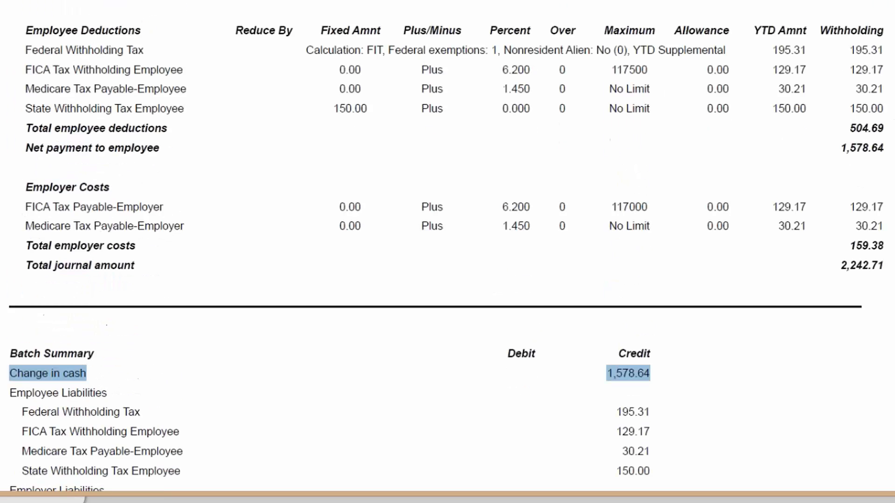
pyautogui.tripleClick(859, 149)
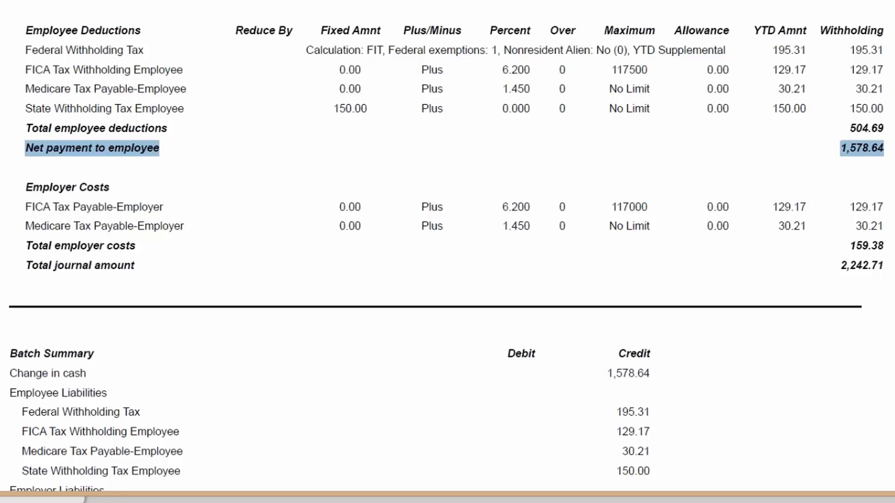
pyautogui.scroll(-4, 447, 252)
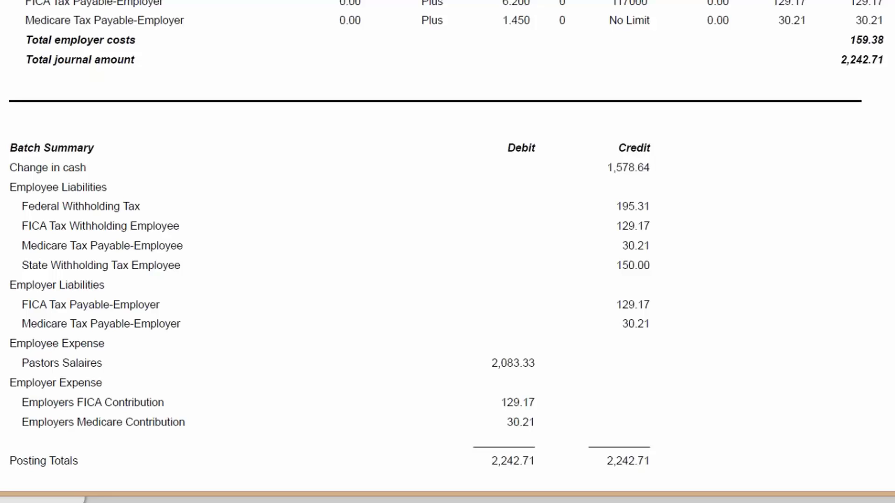
pyautogui.tripleClick(637, 165)
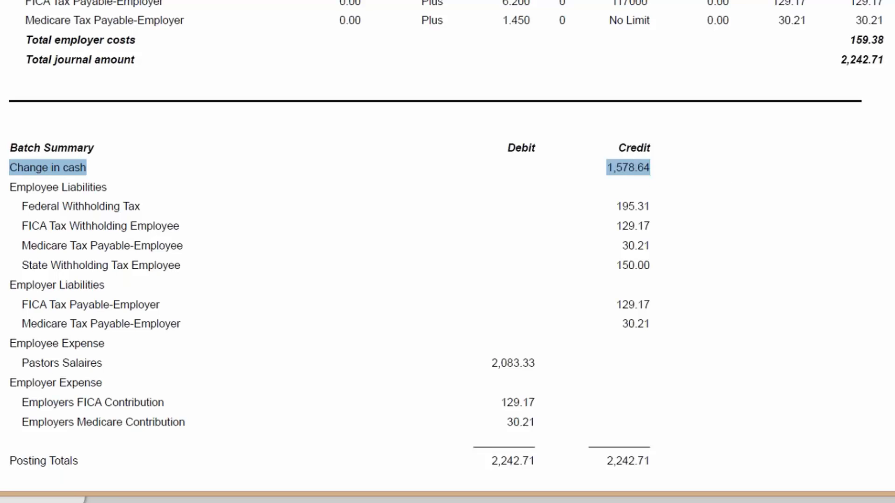
pyautogui.scroll(-3, 402, 96)
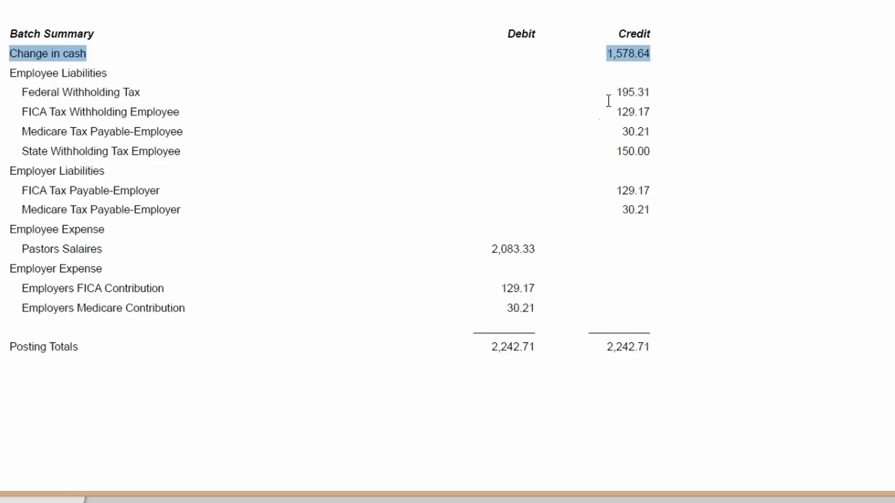
pyautogui.scroll(1, 426, 168)
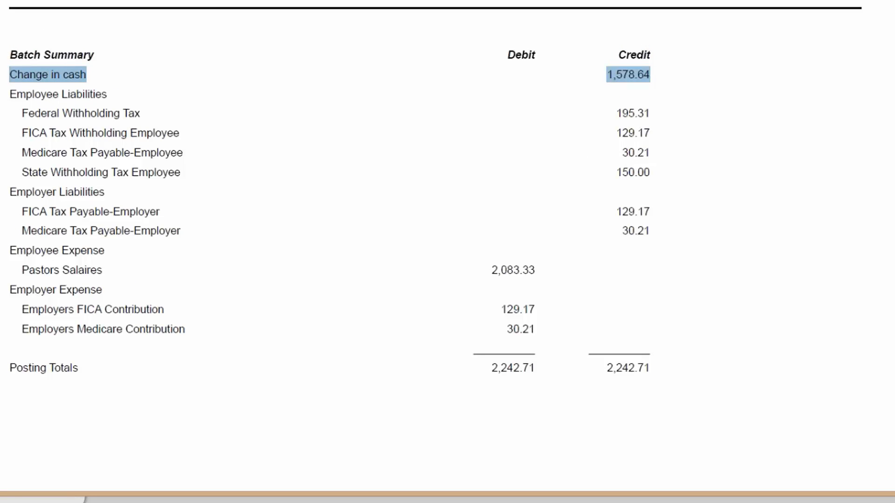
pyautogui.scroll(5, 589, 298)
pyautogui.tripleClick(864, 99)
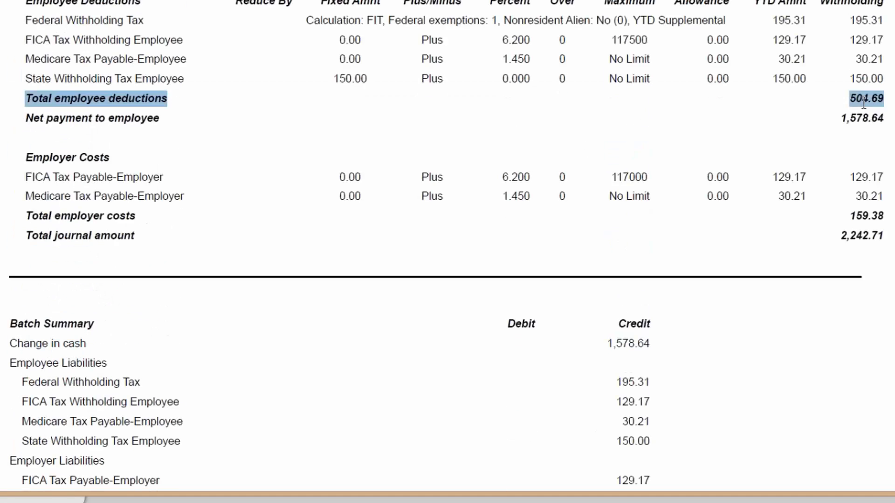
pyautogui.scroll(-1, 446, 245)
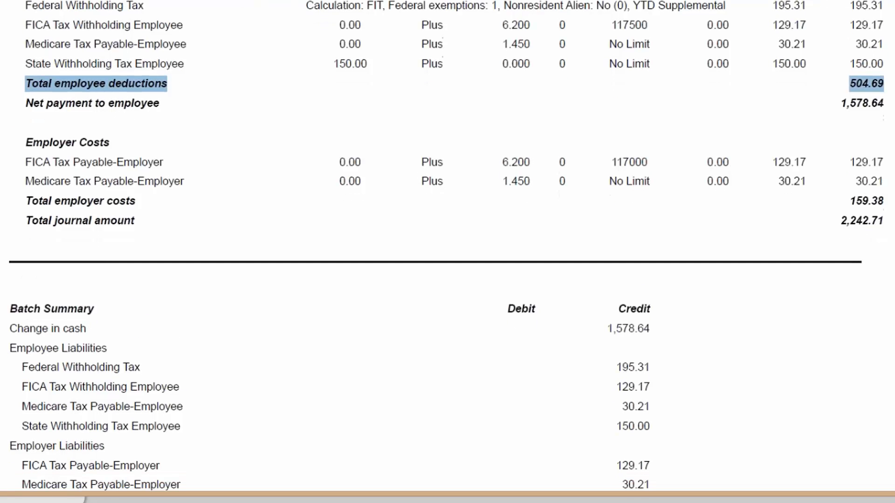
pyautogui.scroll(-6, 447, 246)
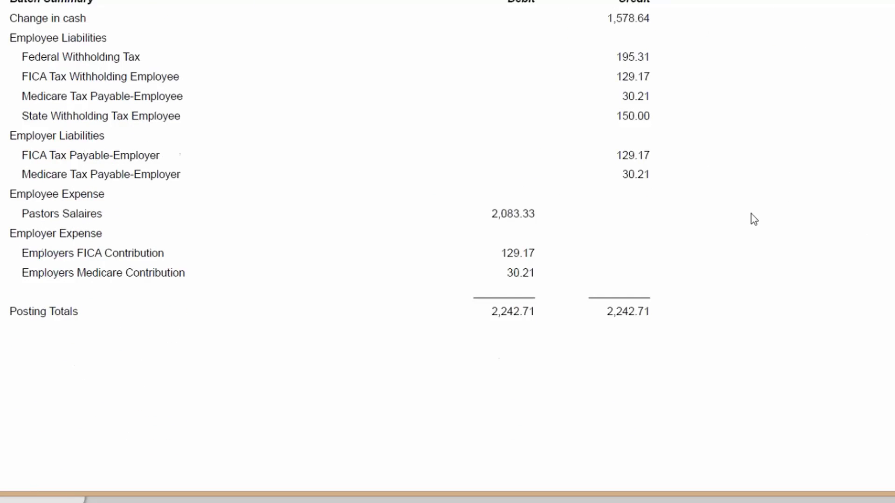
pyautogui.doubleClick(625, 154)
pyautogui.click(625, 154)
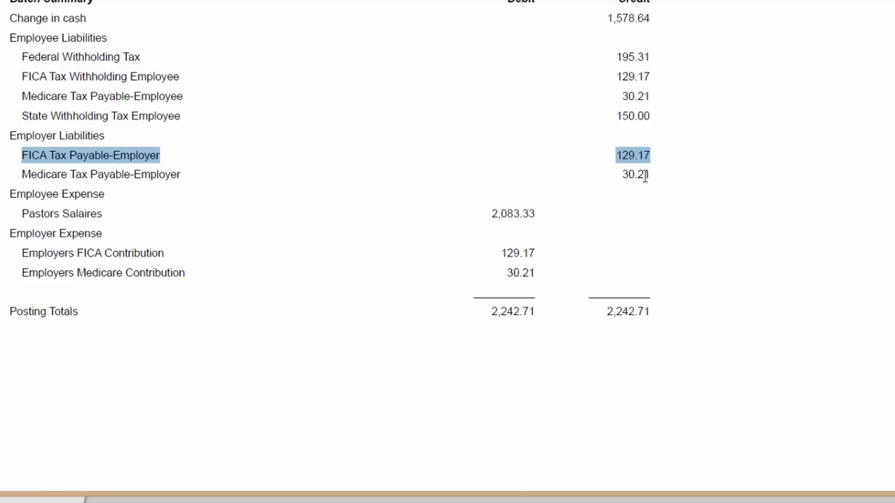
pyautogui.doubleClick(636, 174)
pyautogui.scroll(2, 446, 233)
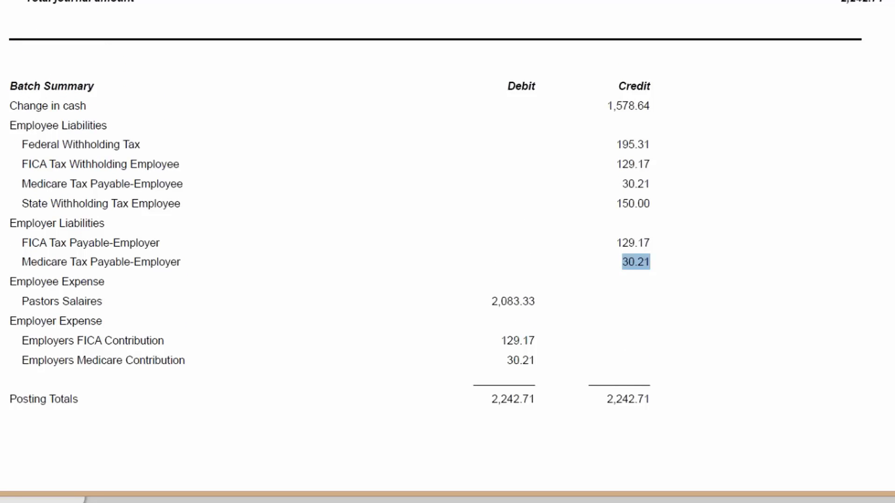
pyautogui.press('Escape')
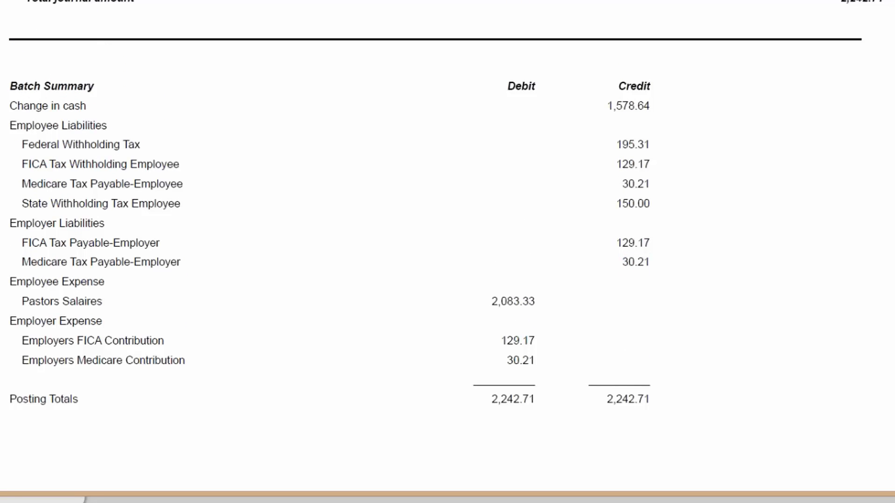
pyautogui.tripleClick(509, 301)
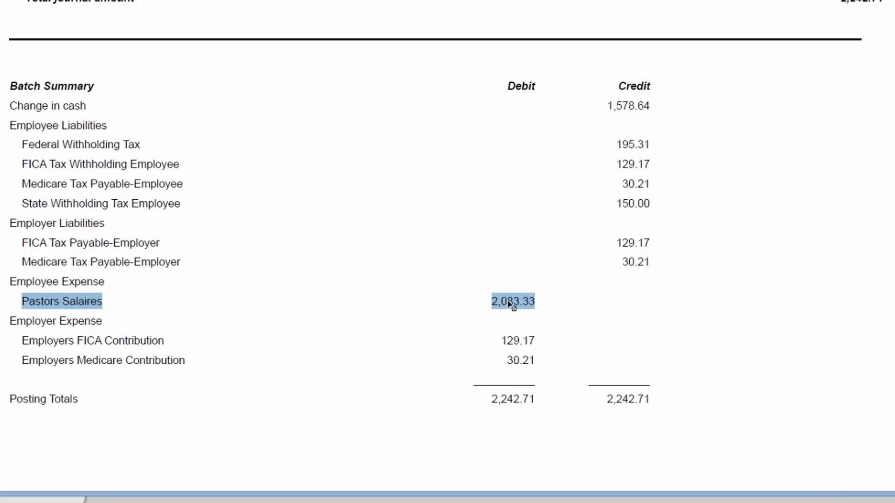
pyautogui.scroll(7, 447, 252)
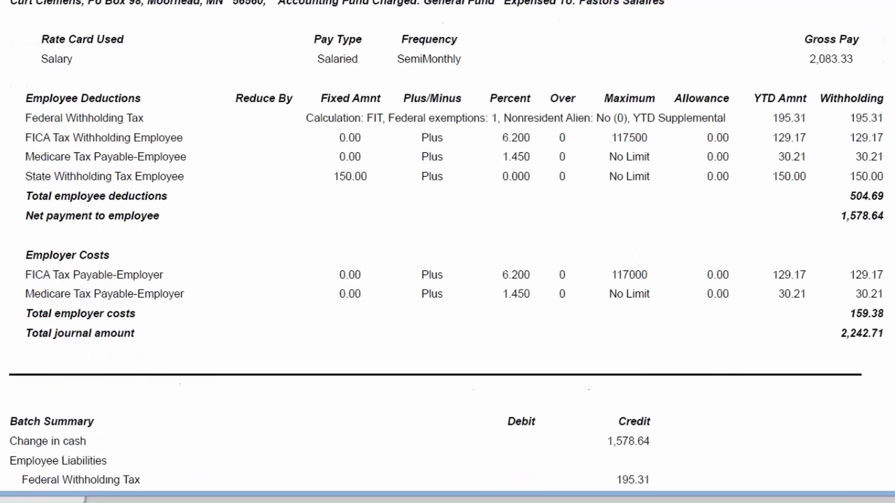
pyautogui.tripleClick(825, 62)
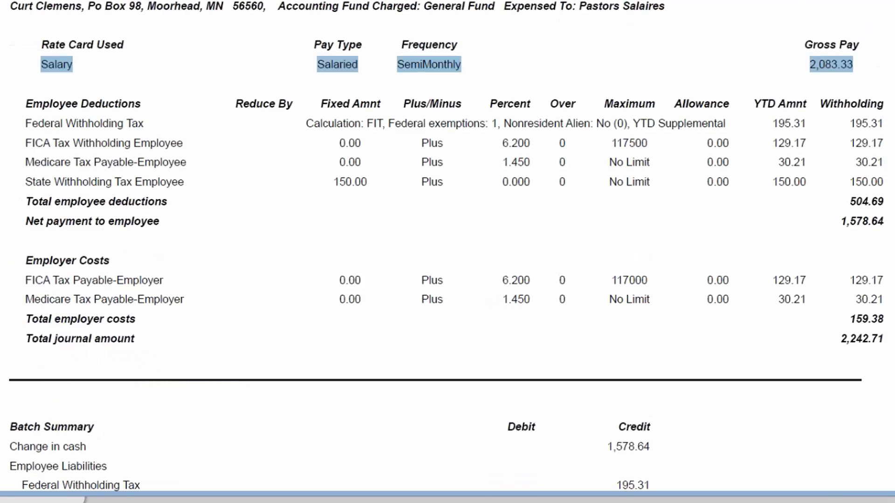
pyautogui.scroll(-12, 448, 251)
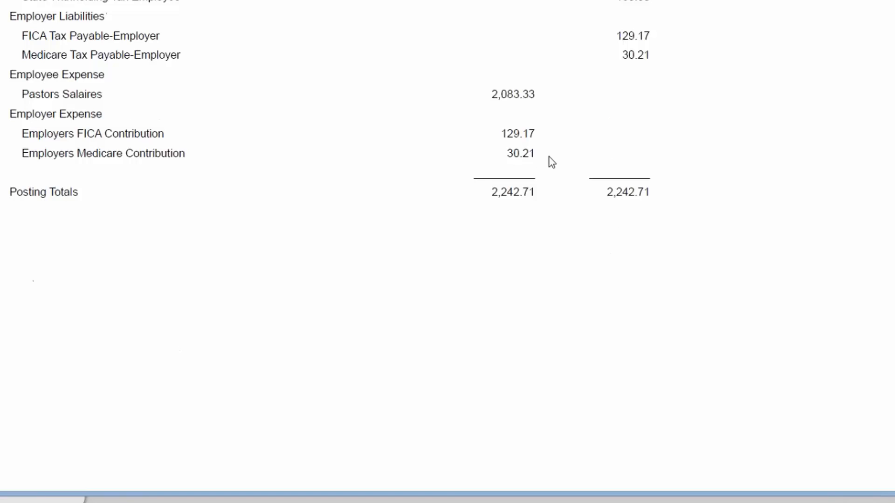
pyautogui.tripleClick(519, 134)
pyautogui.doubleClick(518, 156)
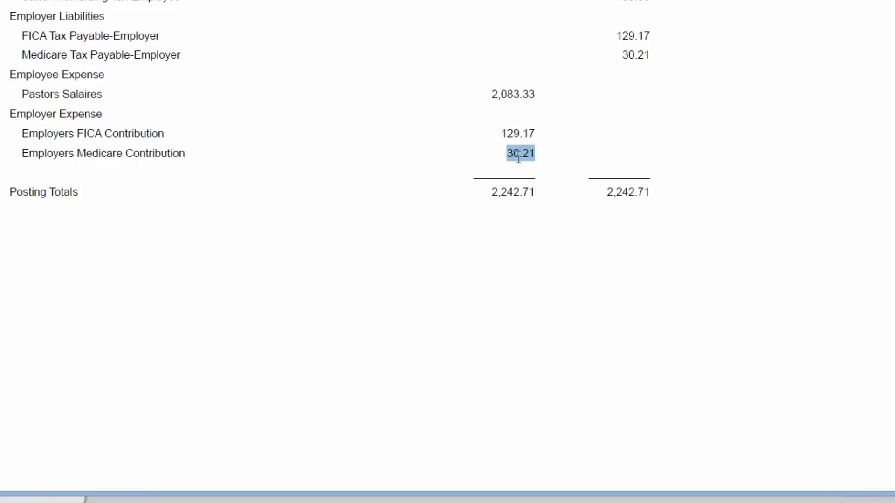
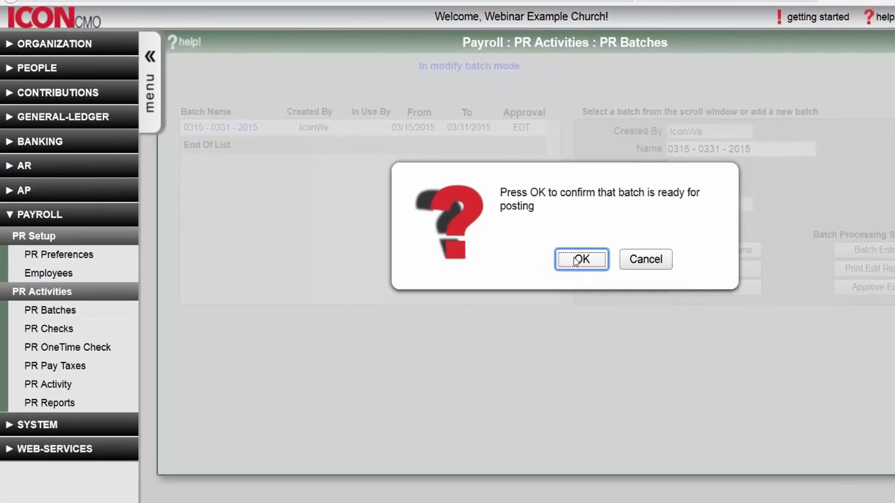
# - Approve batch 0315 - 0331 - 2015 for posting and bring up PR Checks, starting at check 41
pyautogui.click(623, 276)
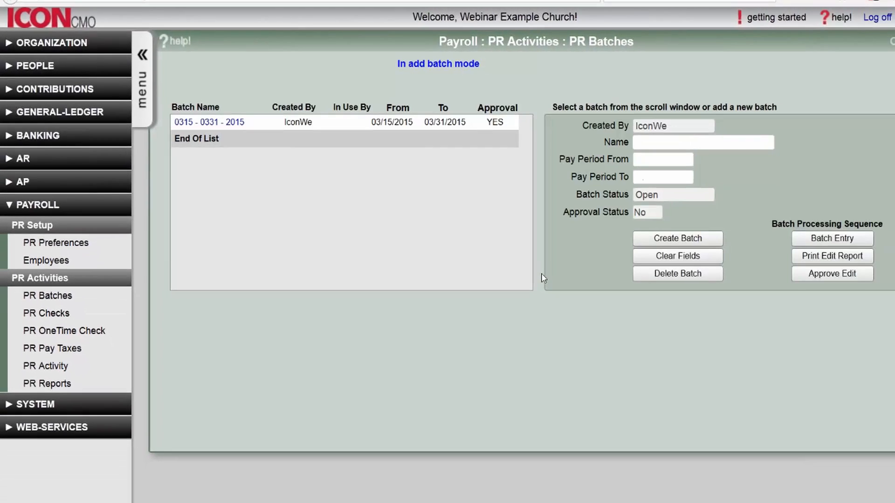
pyautogui.click(61, 313)
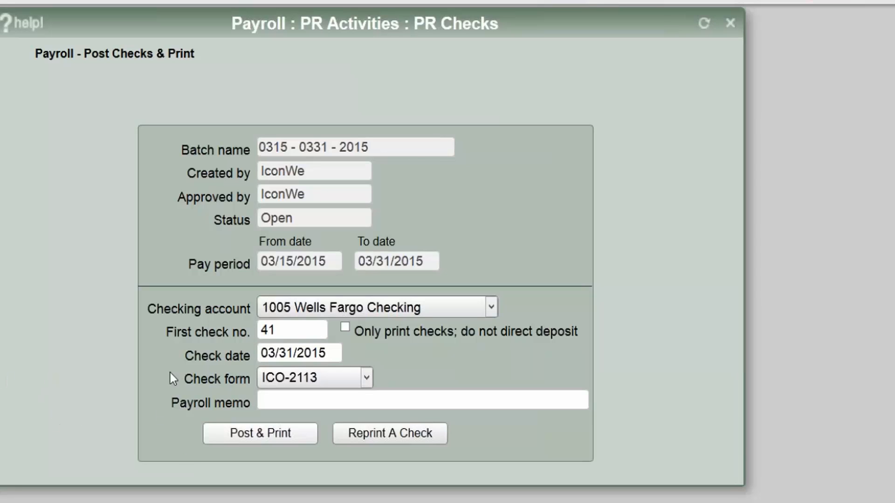
# - Add payroll memo 'March' and post and print the checks starting at number 41
pyautogui.click(259, 402)
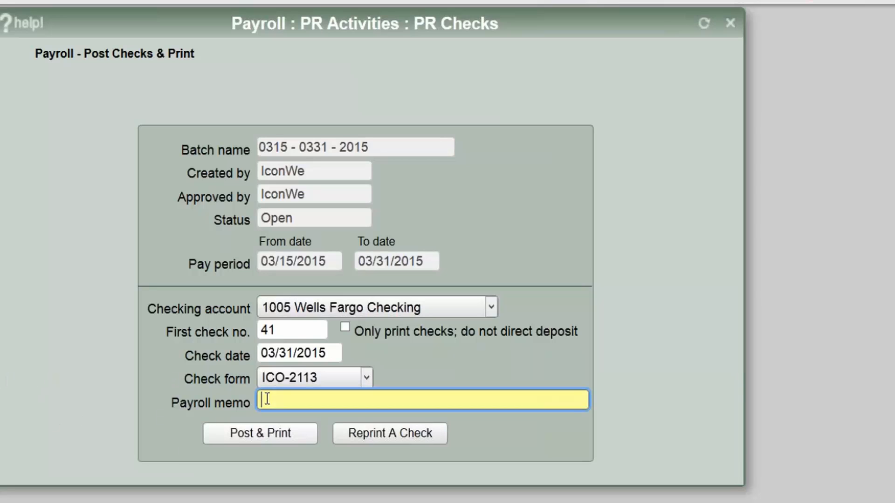
pyautogui.write('March')
pyautogui.click(264, 440)
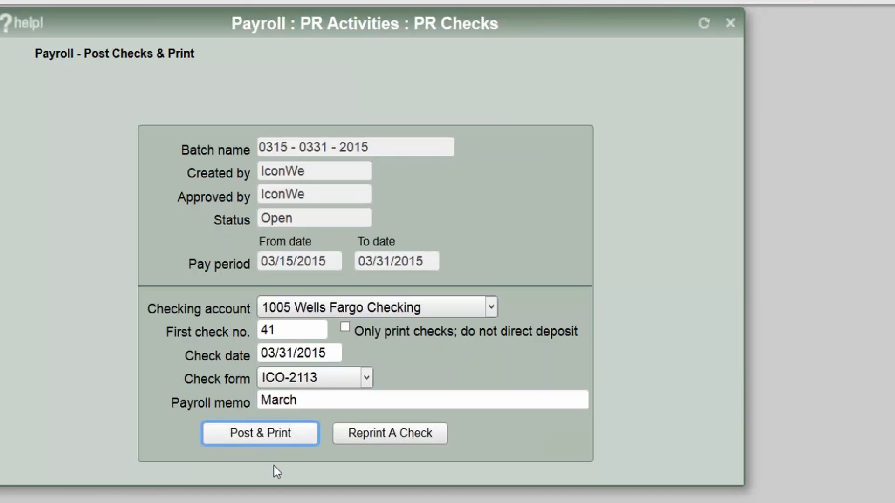
pyautogui.click(259, 432)
pyautogui.click(627, 266)
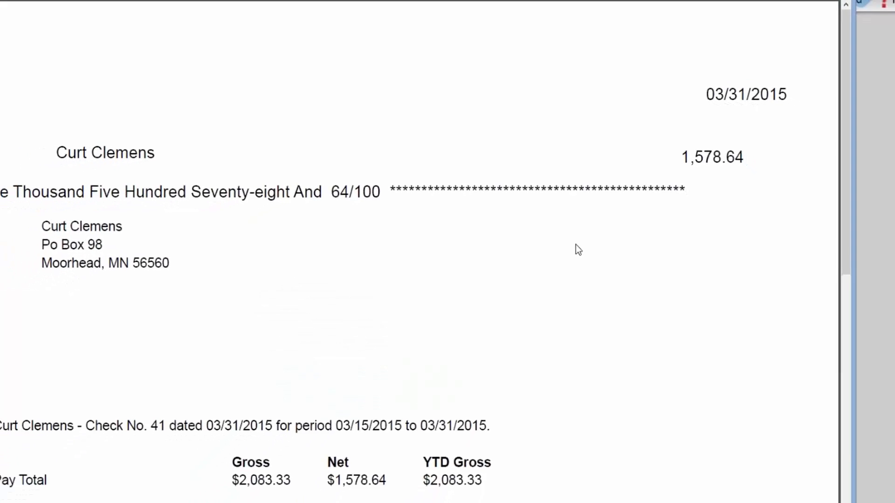
# - Scroll through the check 41 pay stub PDF and close it
pyautogui.moveTo(813, 60); pyautogui.dragTo(813, 130)
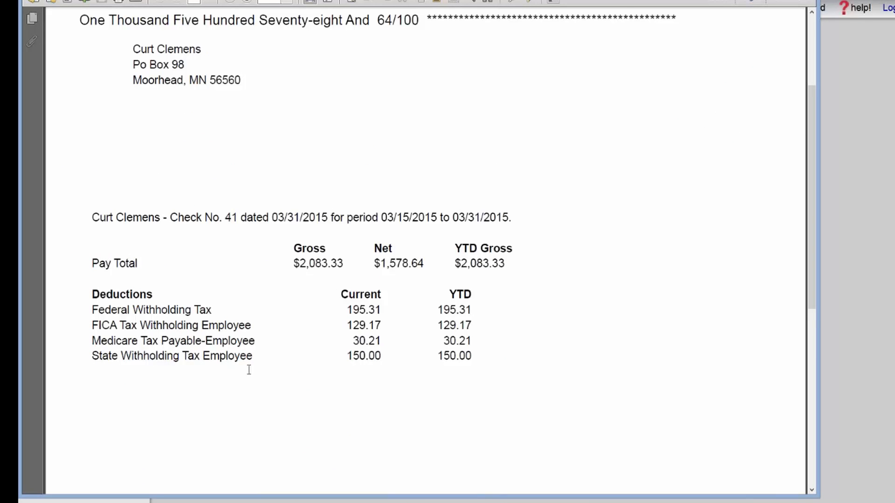
pyautogui.scroll(-3, 377, 357)
pyautogui.scroll(-9, 394, 364)
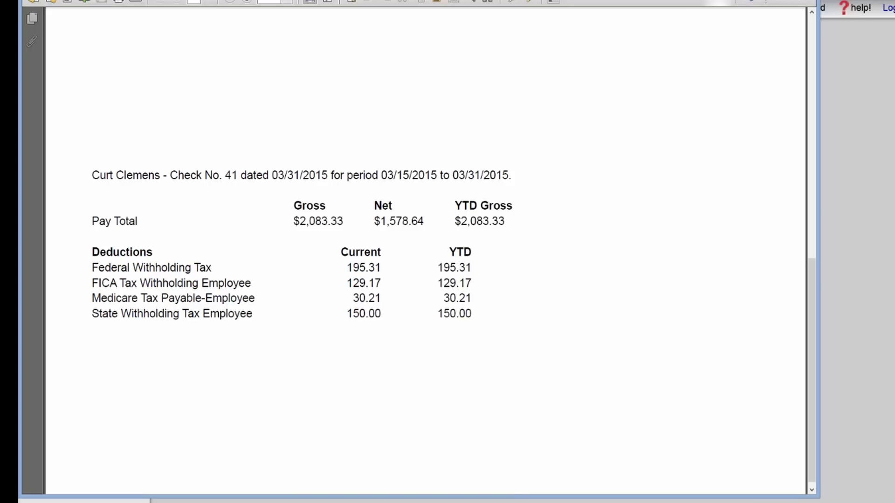
pyautogui.click(803, 0)
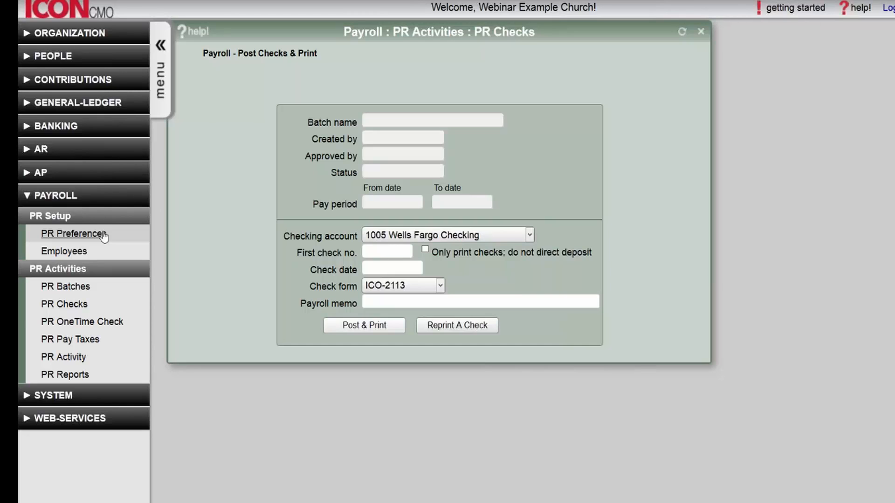
# - Look over the Employees list, then go to the PR Pay Taxes page
pyautogui.click(102, 253)
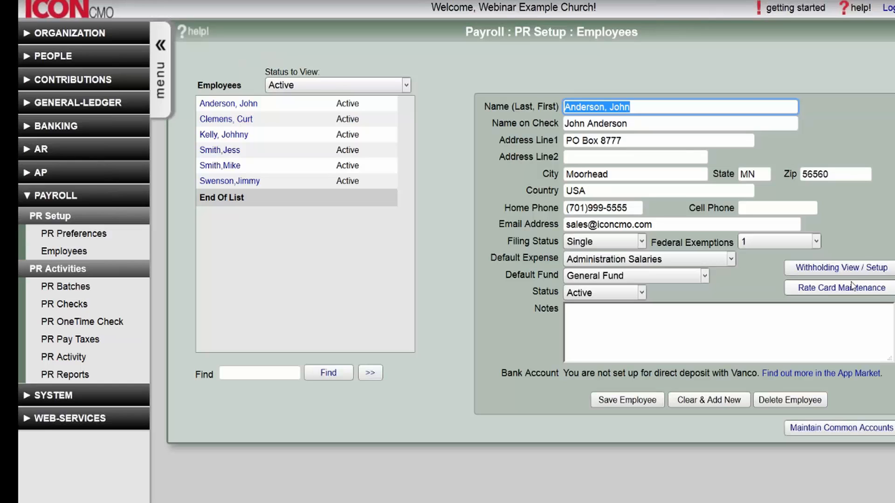
pyautogui.click(77, 341)
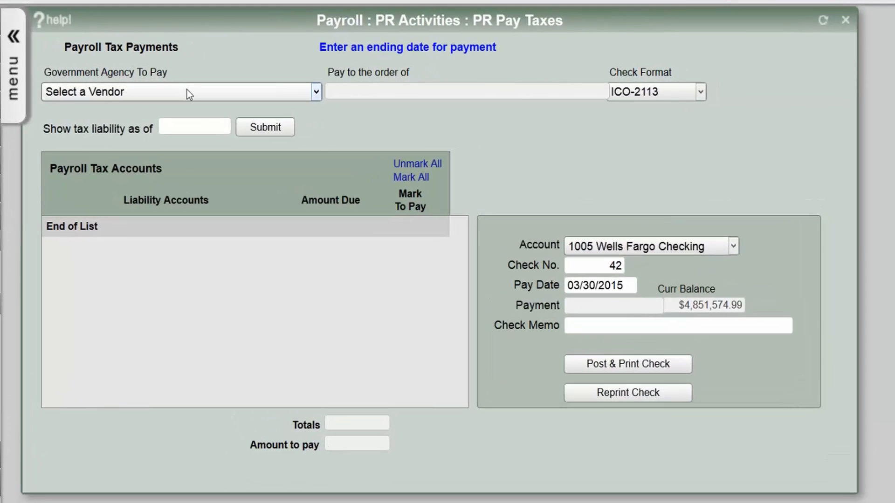
# - Pick US Treasury as the agency and load tax liabilities as of 03/30/2015
pyautogui.click(188, 94)
pyautogui.click(177, 163)
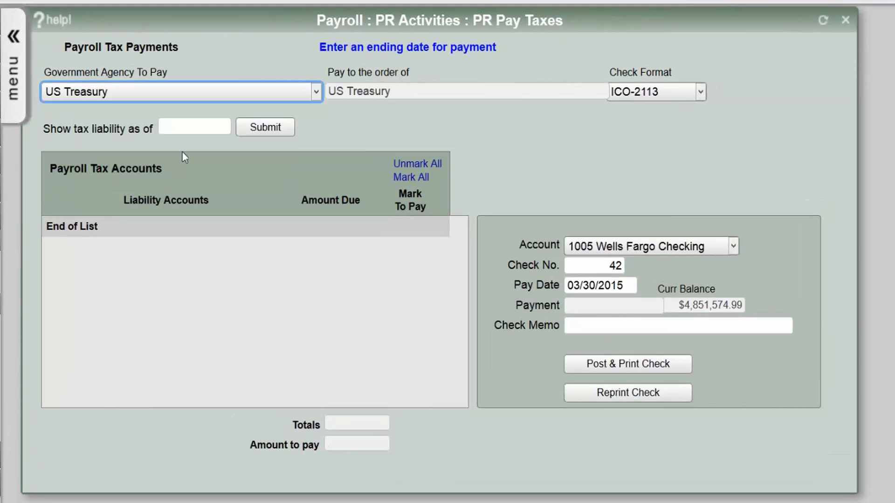
pyautogui.click(187, 128)
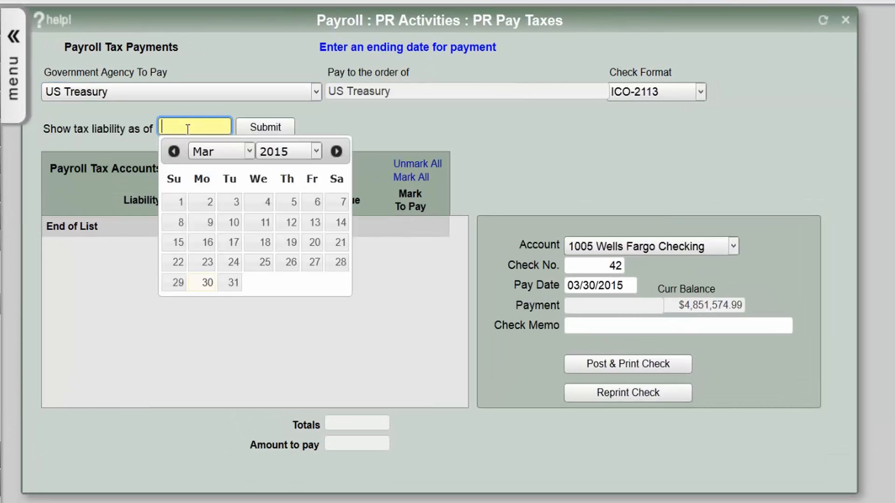
pyautogui.write('03')
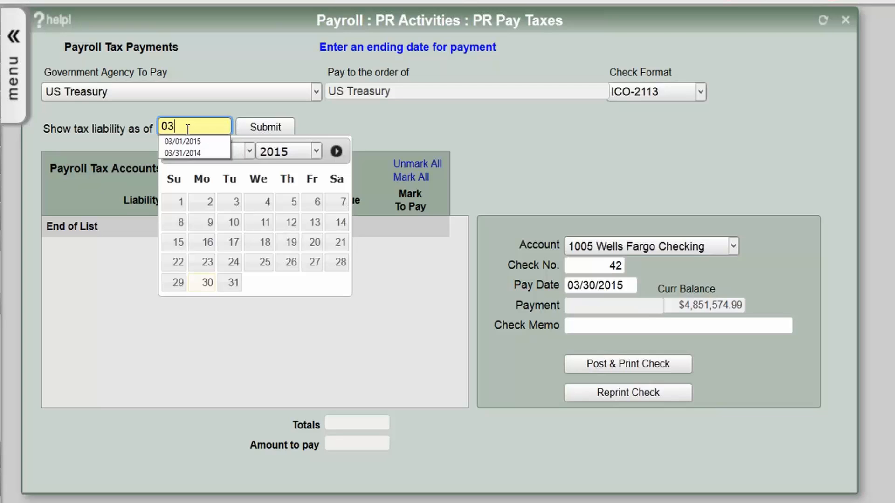
pyautogui.write('302015')
pyautogui.press('Tab')
pyautogui.press('Return')
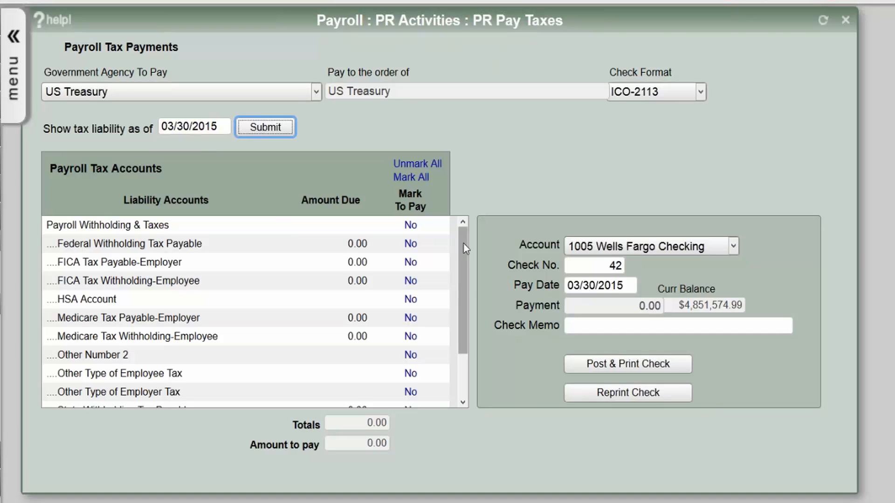
# - Change the liability date to 03/31/2015 and reload, showing 664.07 due
pyautogui.scroll(-2, 468, 342)
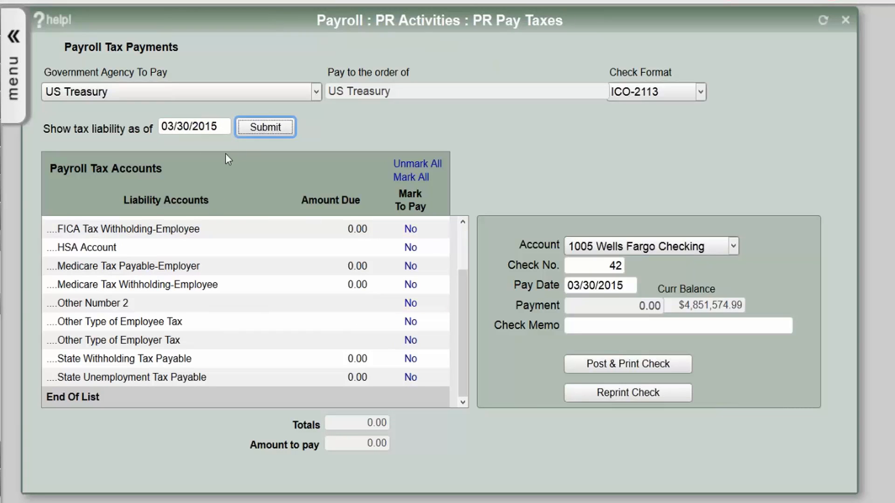
pyautogui.click(185, 125)
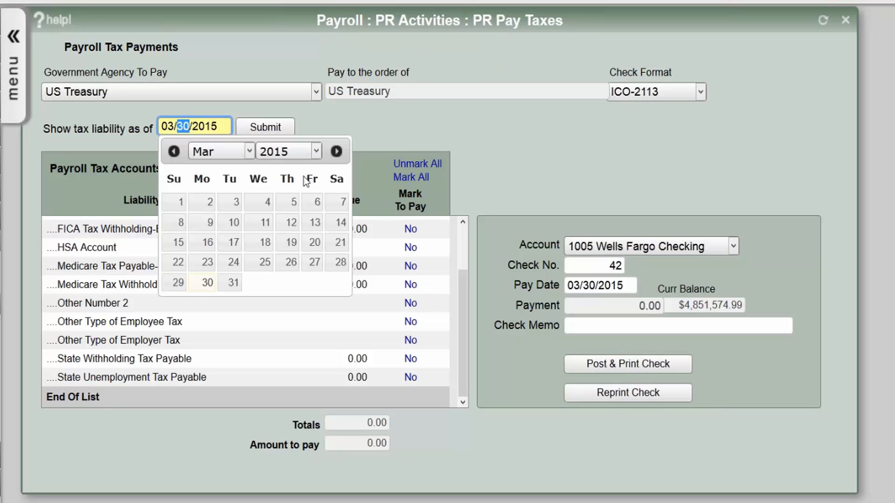
pyautogui.moveTo(465, 295); pyautogui.dragTo(479, 334)
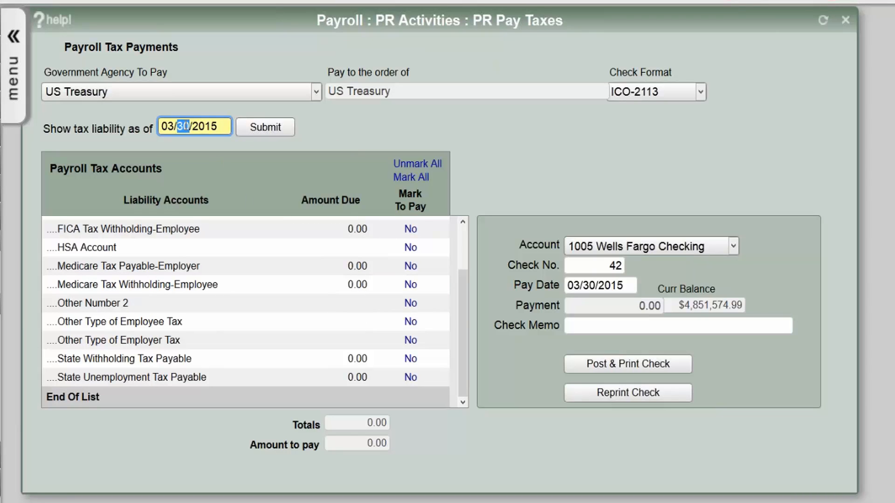
pyautogui.write('31')
pyautogui.click(262, 127)
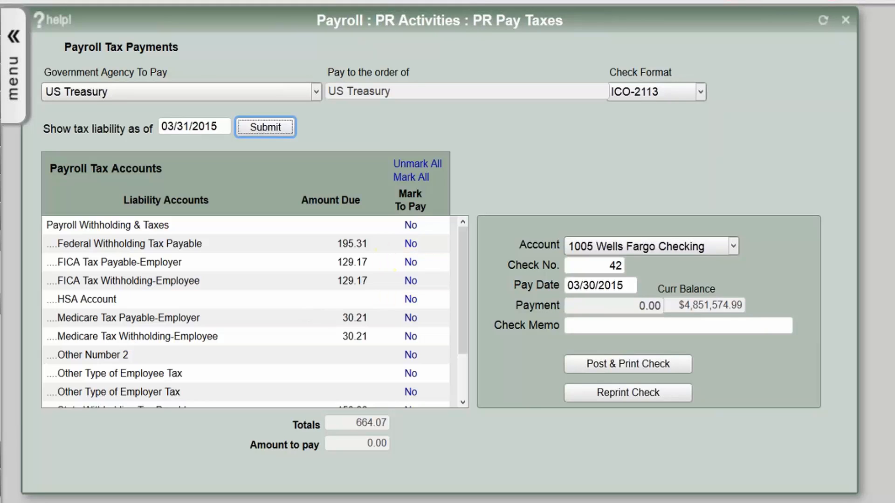
# - Mark Federal, FICA, Medicare and State withholding liabilities Yes to pay, totalling 664.07
pyautogui.moveTo(460, 251)
pyautogui.mouseDown()
pyautogui.moveTo(460, 283)
pyautogui.moveTo(470, 241)
pyautogui.mouseUp()
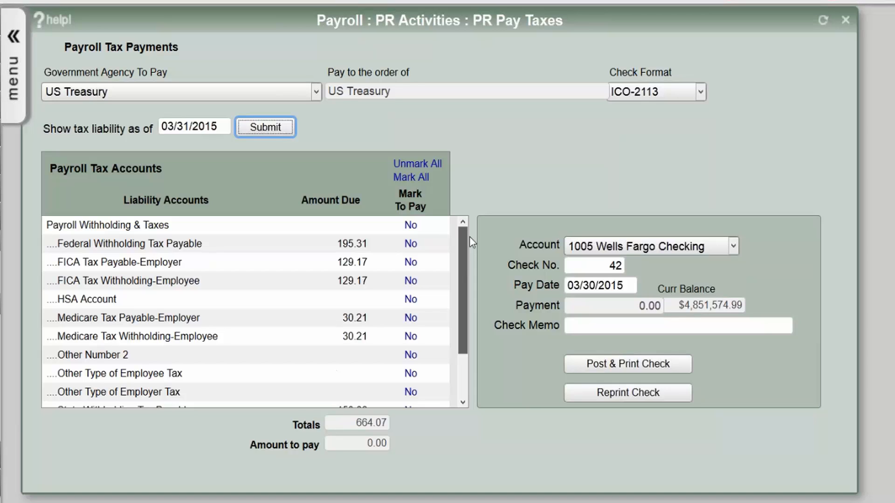
pyautogui.moveTo(469, 238); pyautogui.dragTo(472, 334)
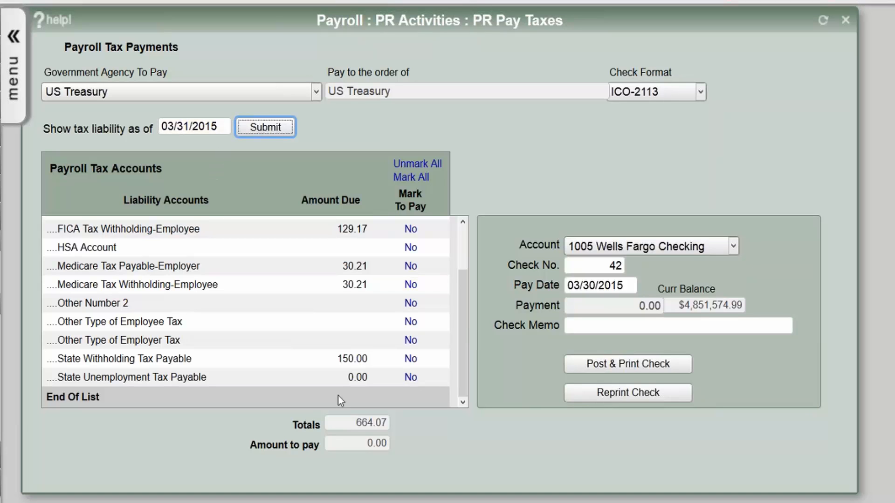
pyautogui.moveTo(462, 281); pyautogui.dragTo(454, 227)
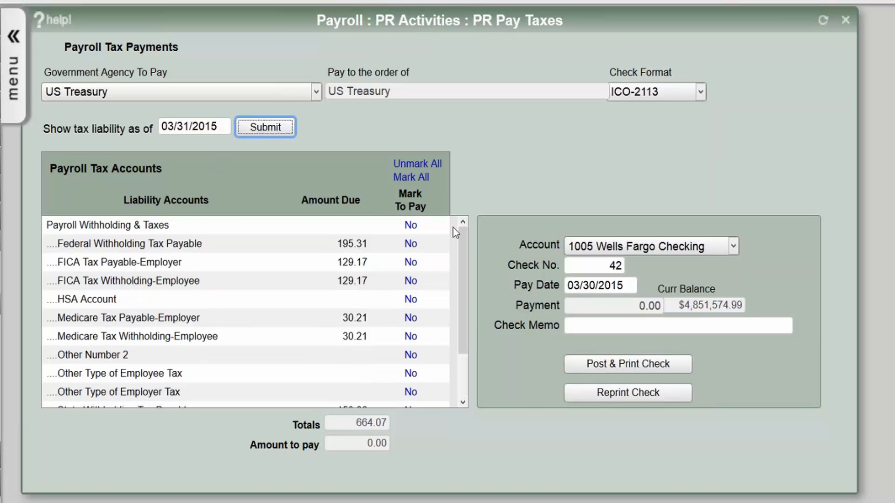
pyautogui.click(412, 245)
pyautogui.click(413, 264)
pyautogui.click(411, 282)
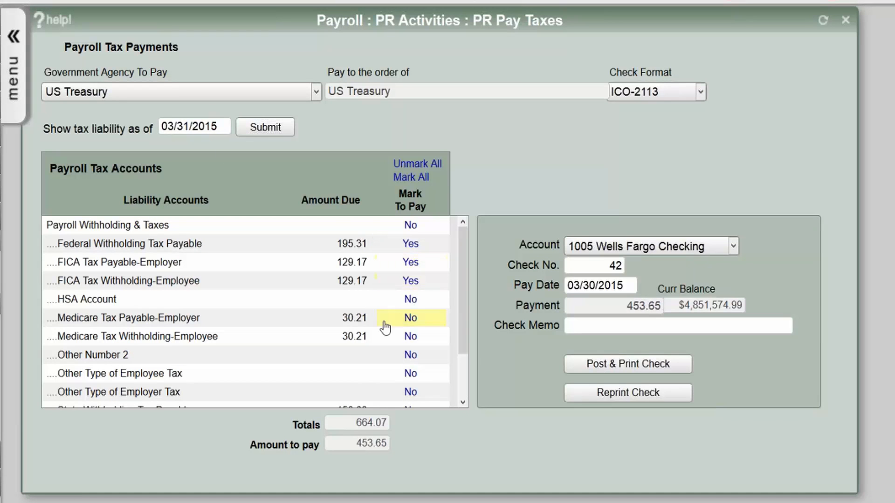
pyautogui.click(410, 319)
pyautogui.moveTo(460, 295); pyautogui.dragTo(460, 338)
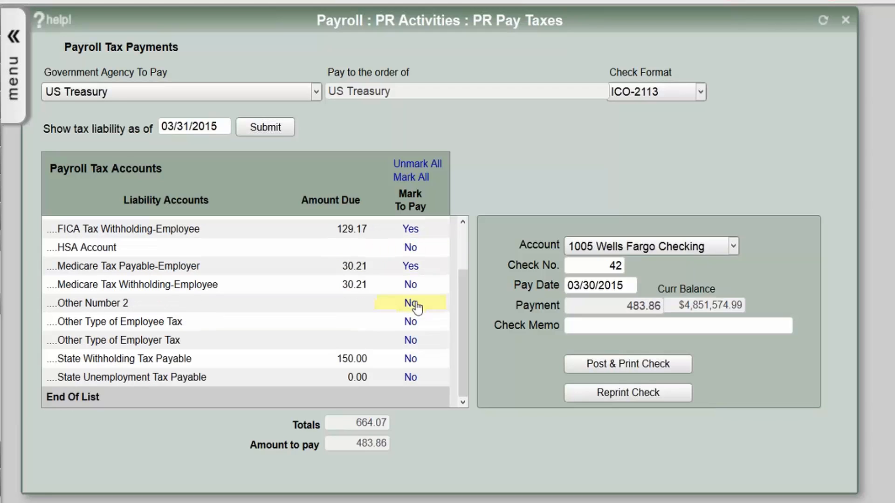
pyautogui.click(410, 286)
pyautogui.click(411, 361)
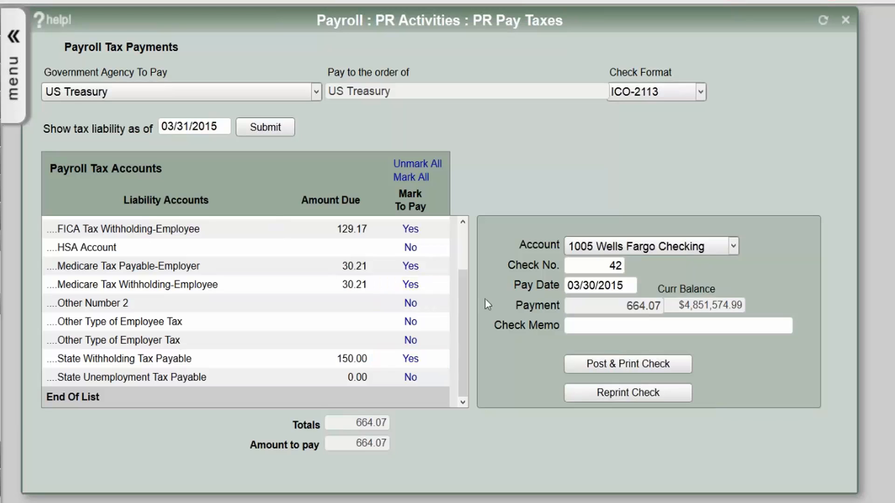
pyautogui.moveTo(467, 302); pyautogui.dragTo(468, 235)
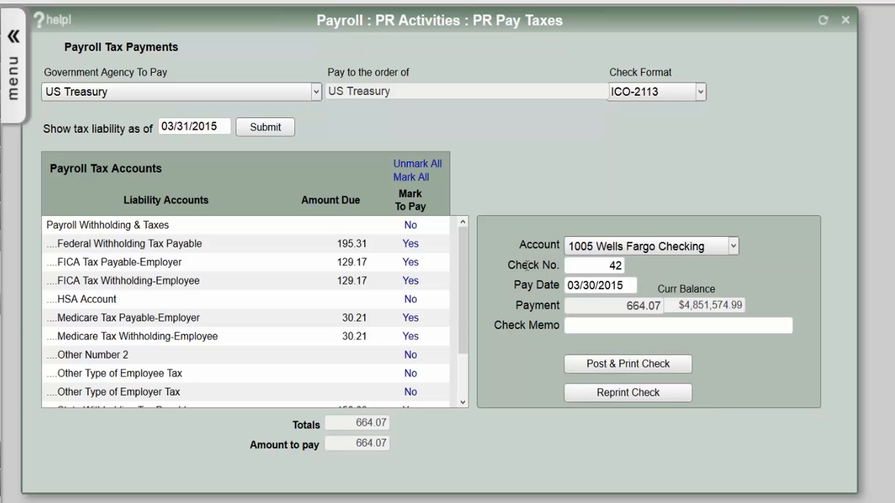
# - Set the tax check's pay date to 04/10/2015 and dismiss the memo-required alert
pyautogui.click(588, 286)
pyautogui.click(589, 285)
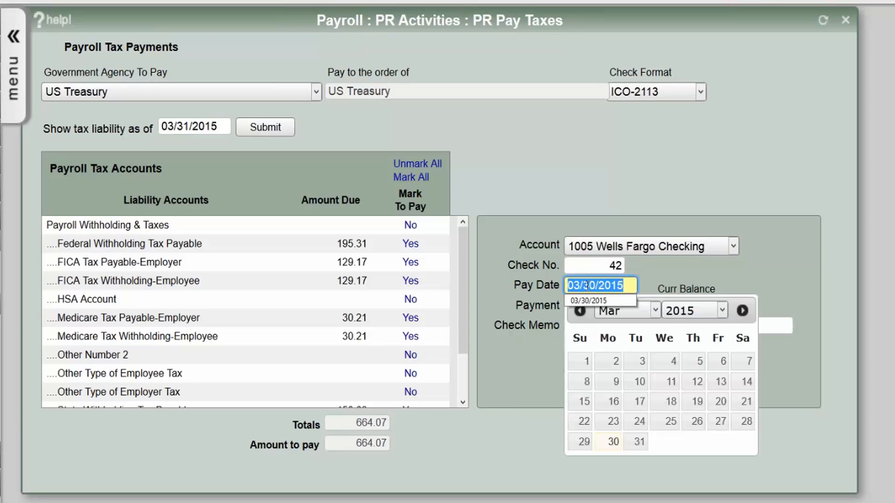
pyautogui.write('0')
pyautogui.write('1')
pyautogui.write('0/2015')
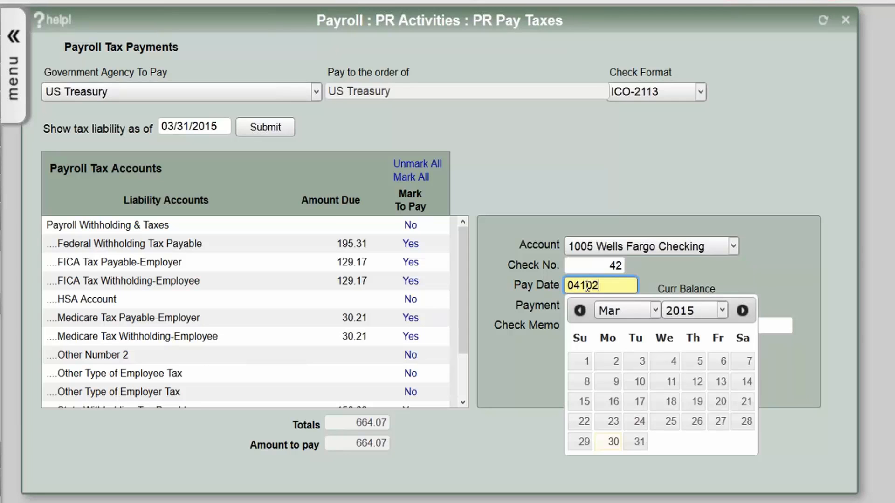
pyautogui.press('Tab')
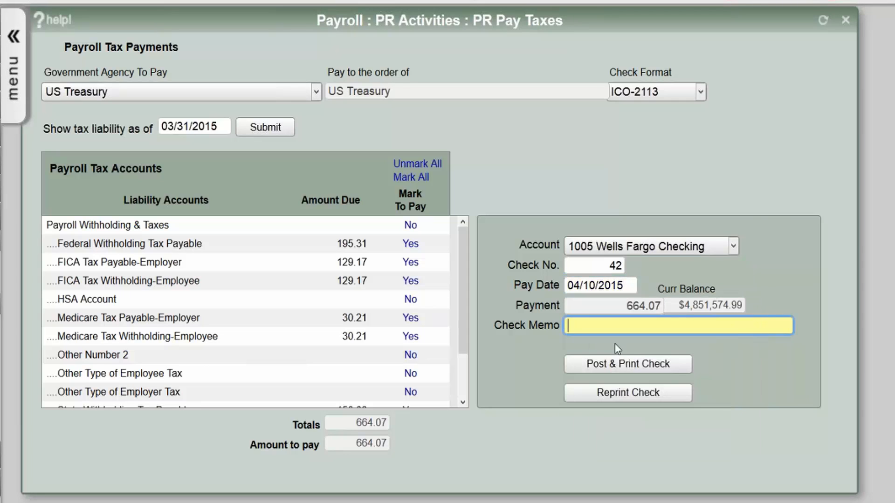
pyautogui.click(620, 365)
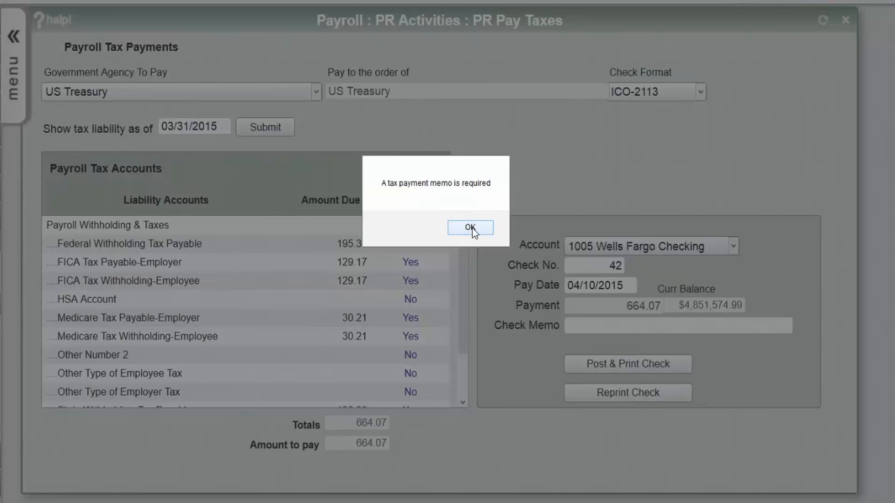
pyautogui.click(471, 228)
# - Enter check memo 'March 2015 Tax Payment ALL' and post the $664.07 check 42
pyautogui.click(590, 325)
pyautogui.write('March 2015 Tax ')
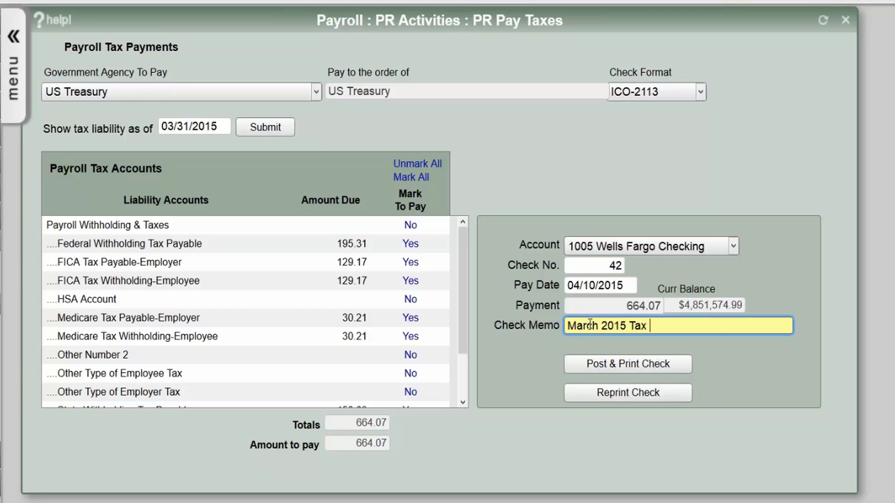
pyautogui.write('Payment ALL')
pyautogui.click(604, 363)
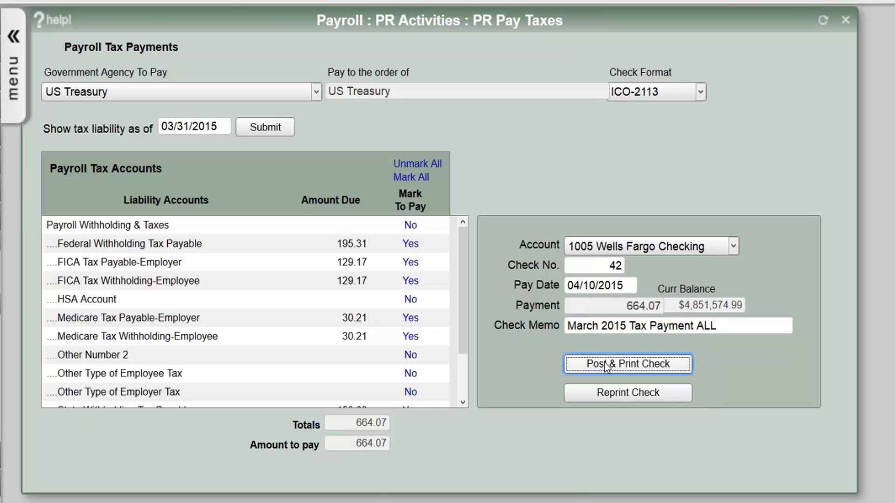
pyautogui.click(539, 227)
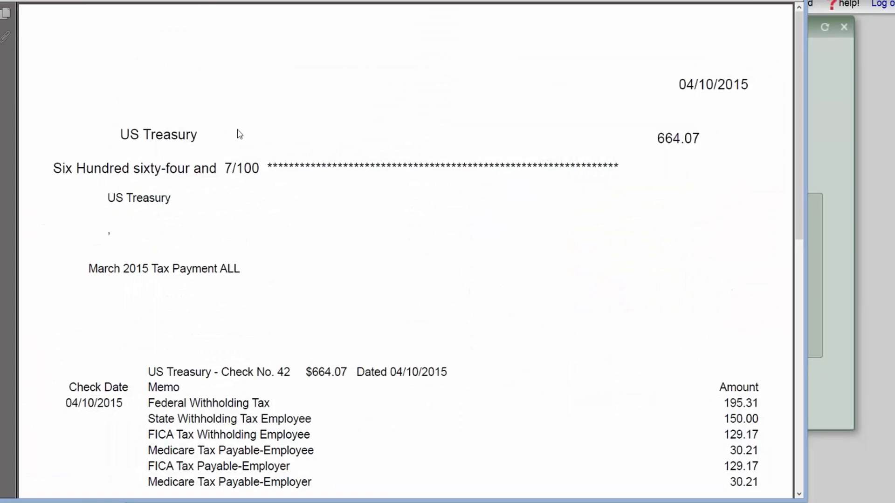
# - Review and close the $664.07 US Treasury check preview, then select the confirmation message
pyautogui.moveTo(796, 55); pyautogui.dragTo(765, 88)
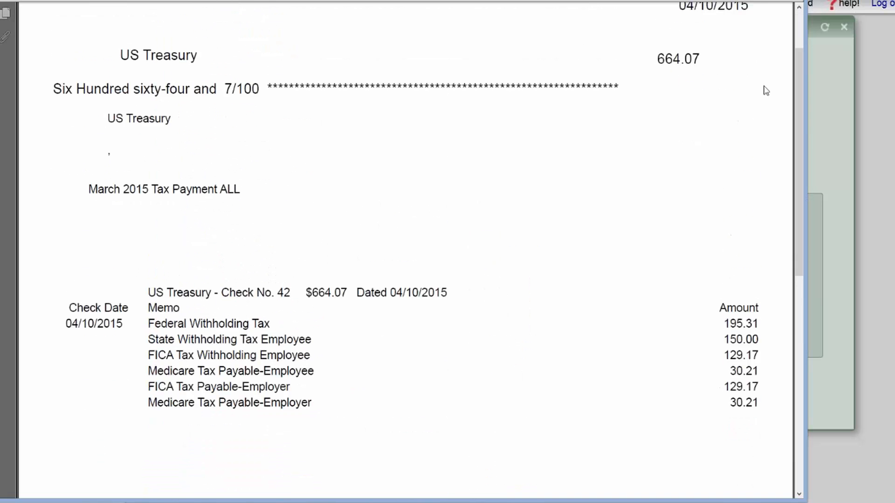
pyautogui.click(795, 1)
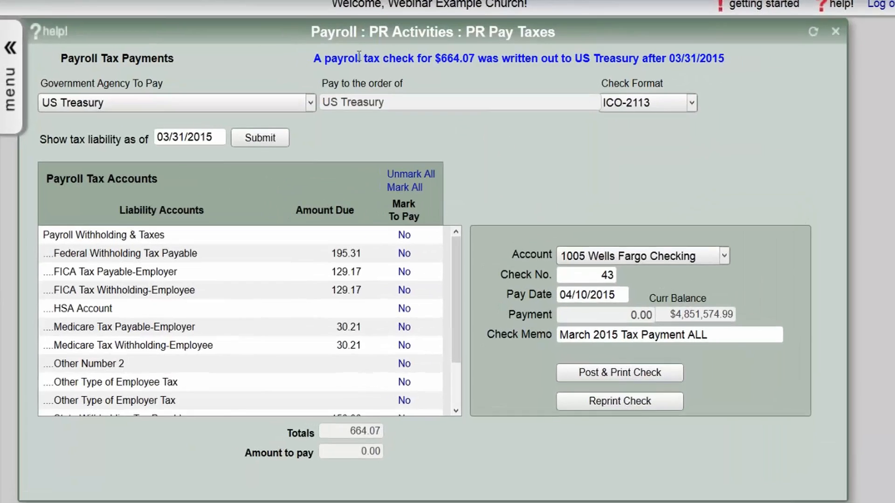
pyautogui.tripleClick(358, 56)
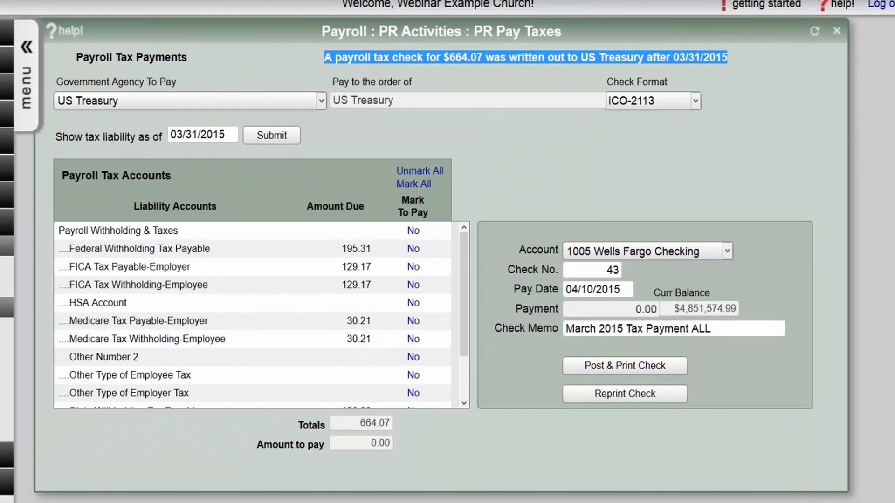
# - Reload tax liabilities as of 04/05/2015, then as of 04/11/2015
pyautogui.click(188, 135)
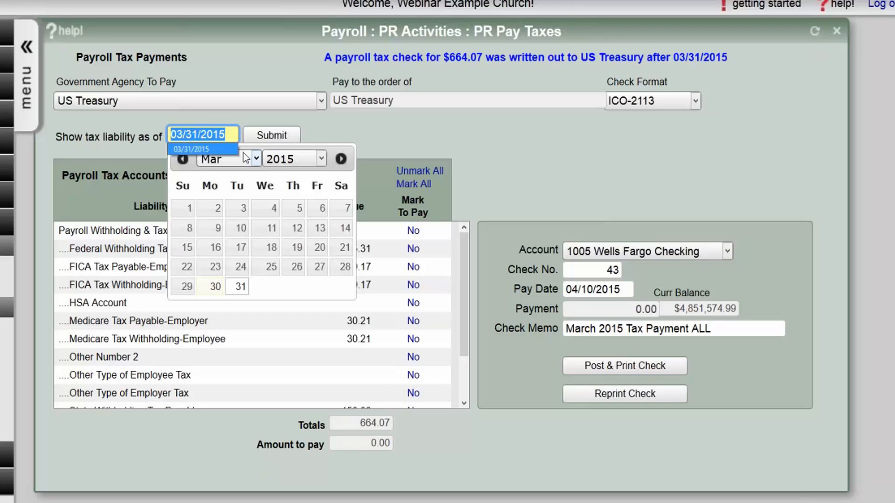
pyautogui.write('04/05/2')
pyautogui.write('015')
pyautogui.click(277, 132)
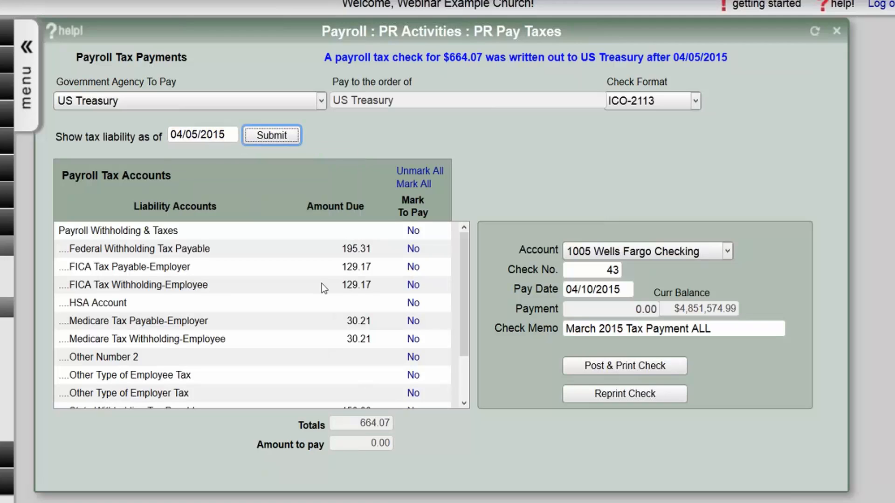
pyautogui.click(192, 134)
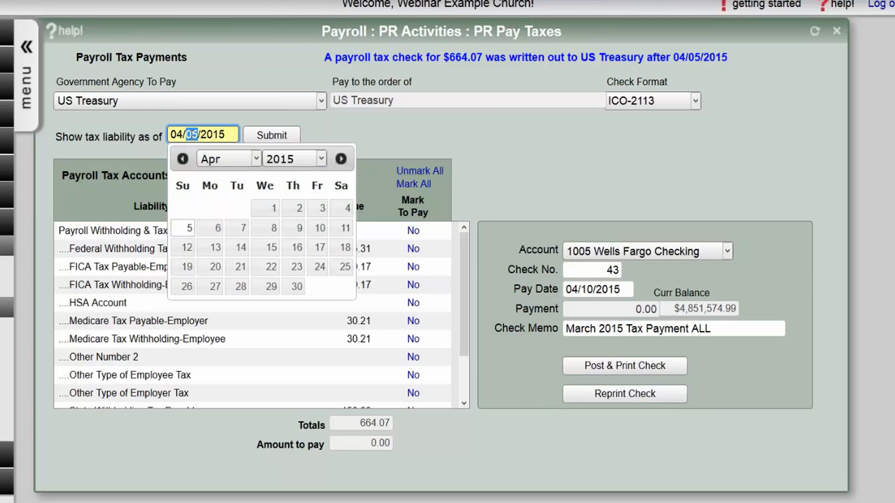
pyautogui.write('11')
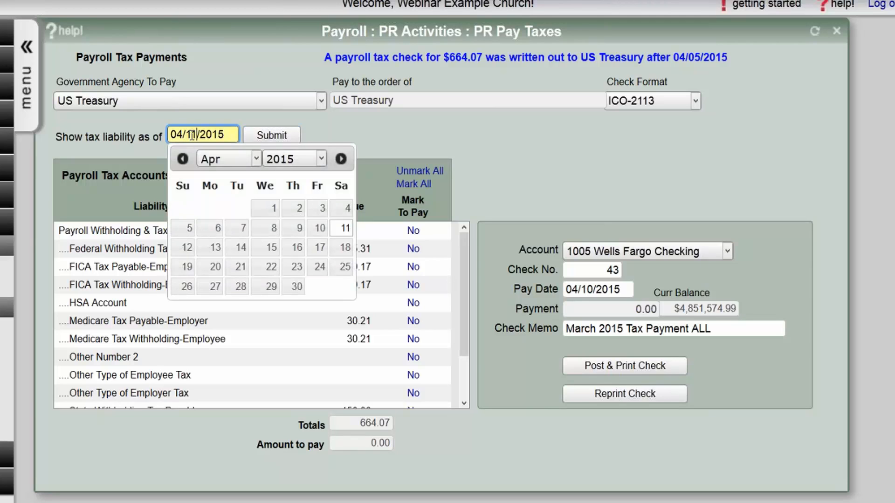
pyautogui.click(274, 136)
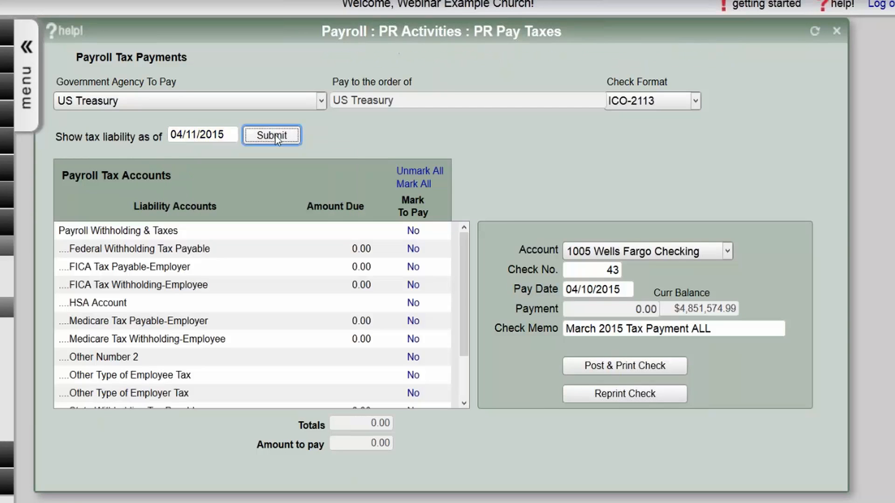
# - Reload liabilities as of 04/10/2015 and 04/09/2015, where the $664.07 due reappears
pyautogui.moveTo(469, 257); pyautogui.dragTo(471, 229)
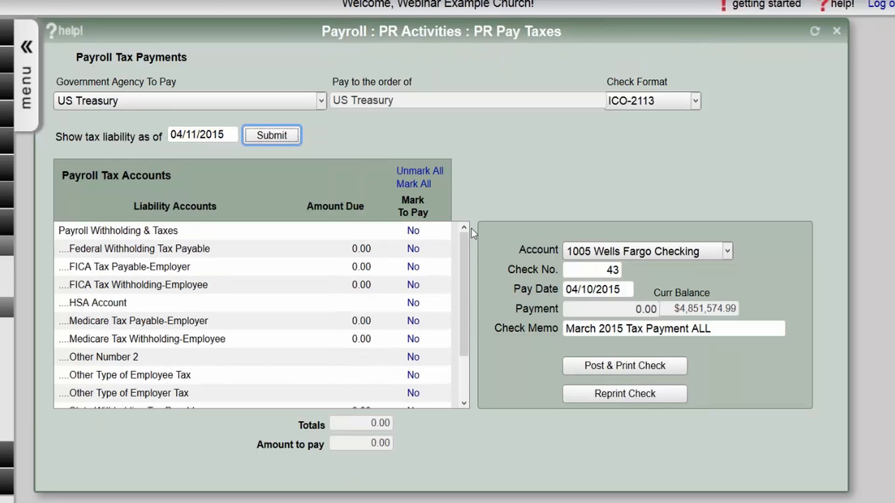
pyautogui.click(191, 134)
pyautogui.doubleClick(192, 135)
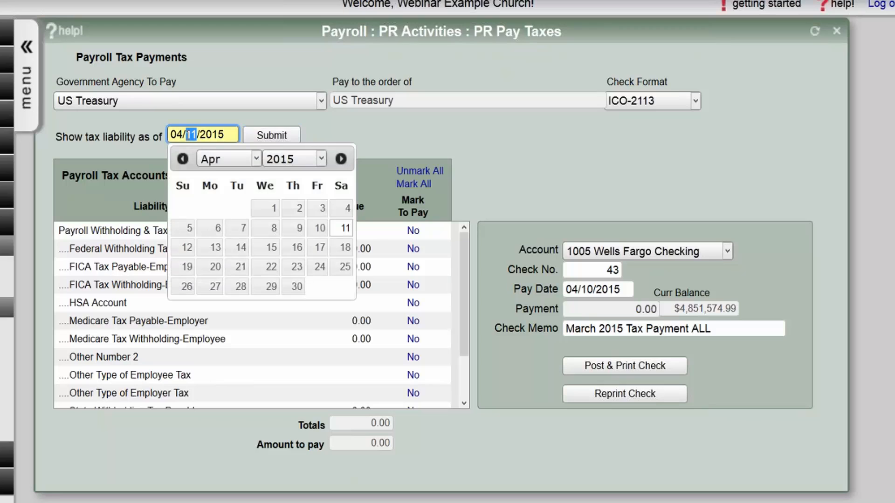
pyautogui.write('10')
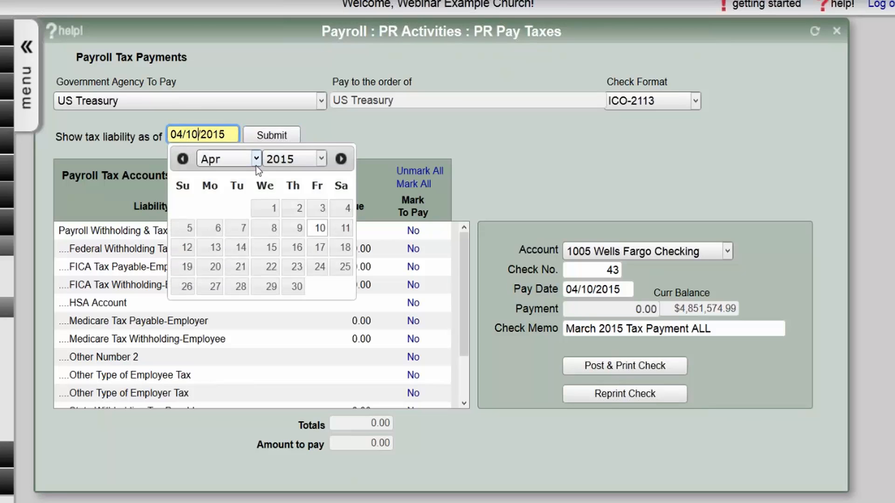
pyautogui.click(266, 137)
pyautogui.moveTo(463, 242)
pyautogui.mouseDown()
pyautogui.moveTo(482, 322)
pyautogui.moveTo(480, 239)
pyautogui.mouseUp()
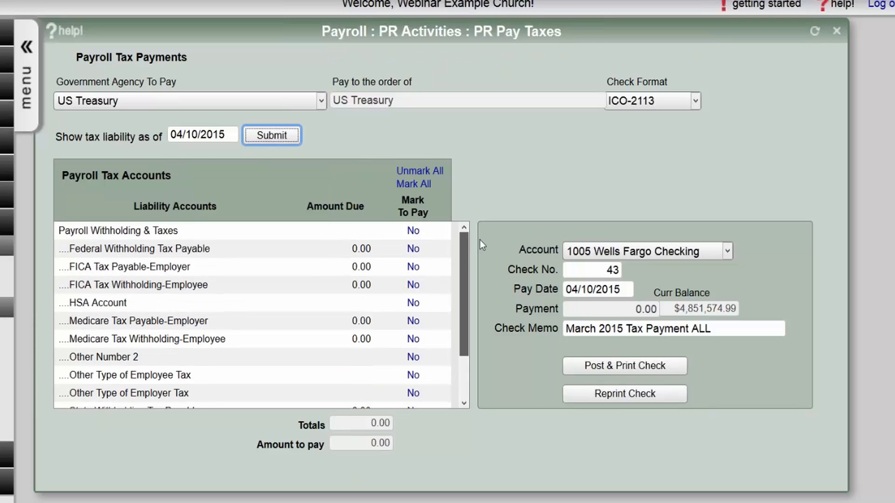
pyautogui.click(193, 135)
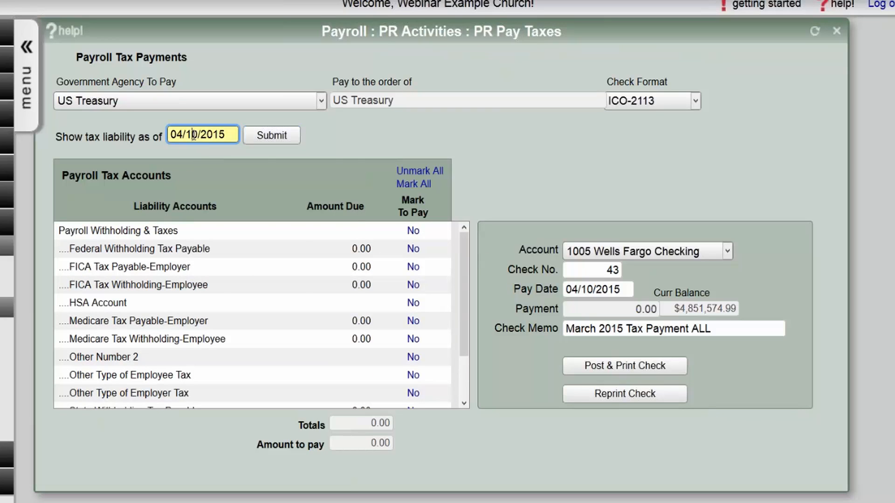
pyautogui.doubleClick(194, 135)
pyautogui.write('09')
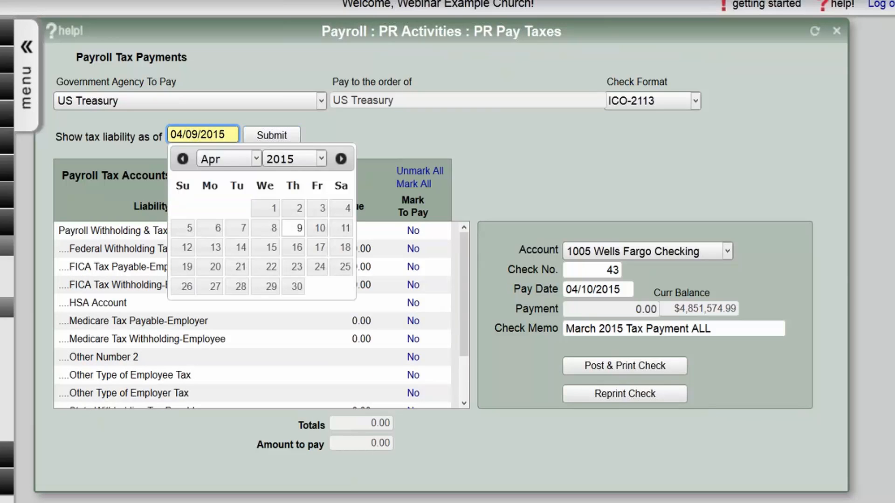
pyautogui.click(258, 138)
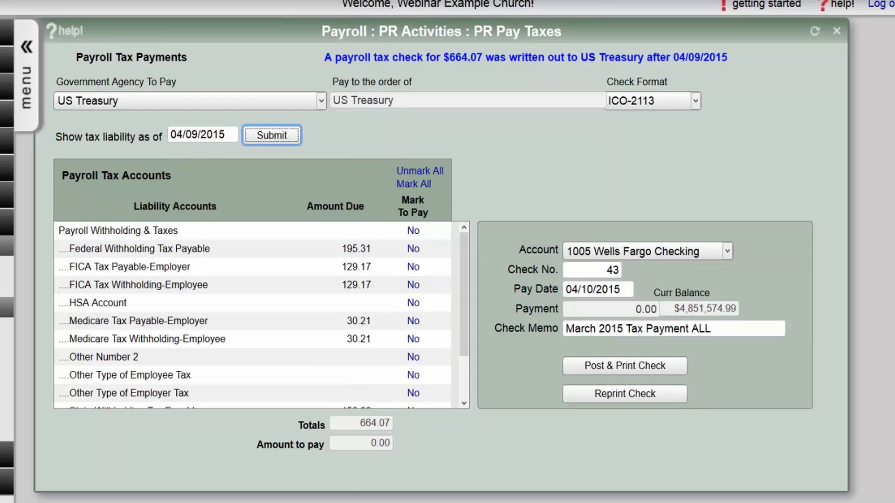
pyautogui.tripleClick(356, 58)
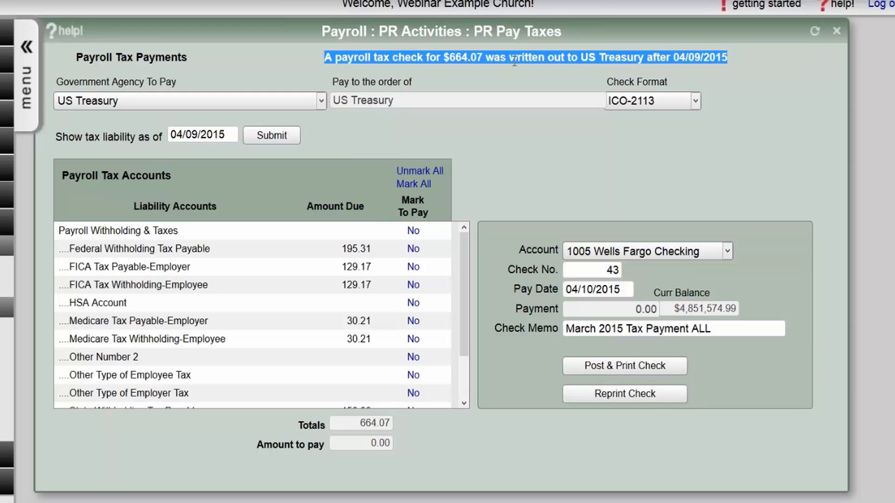
pyautogui.click(687, 60)
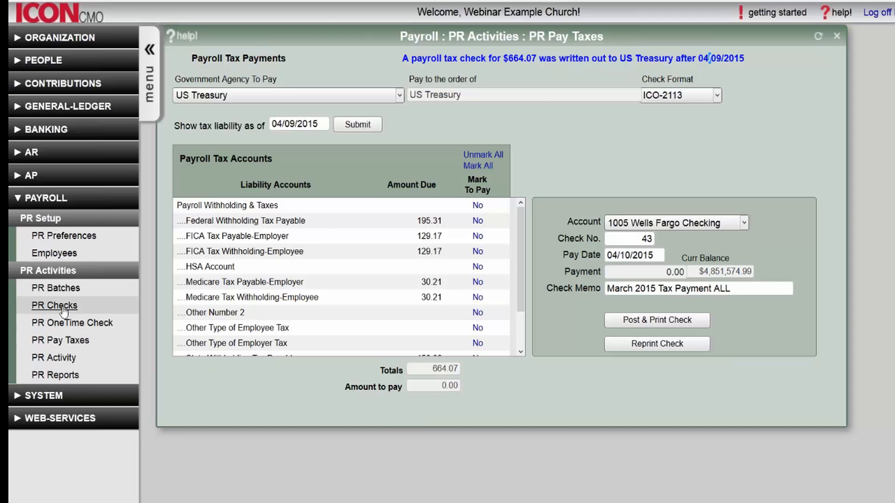
# - Open PR Activity and select the 03/31/2015 batch to show check 41, status Printed
pyautogui.click(53, 375)
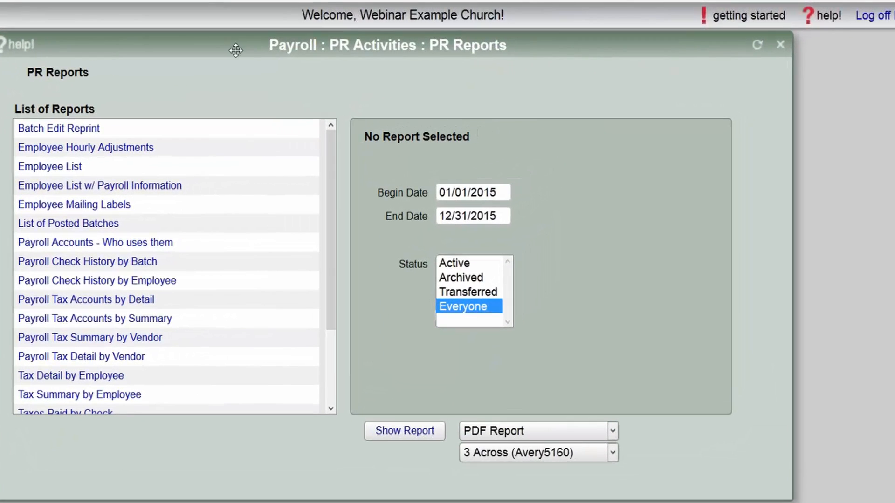
pyautogui.moveTo(334, 144)
pyautogui.mouseDown()
pyautogui.moveTo(336, 250)
pyautogui.moveTo(335, 136)
pyautogui.mouseUp()
pyautogui.click(1, 329)
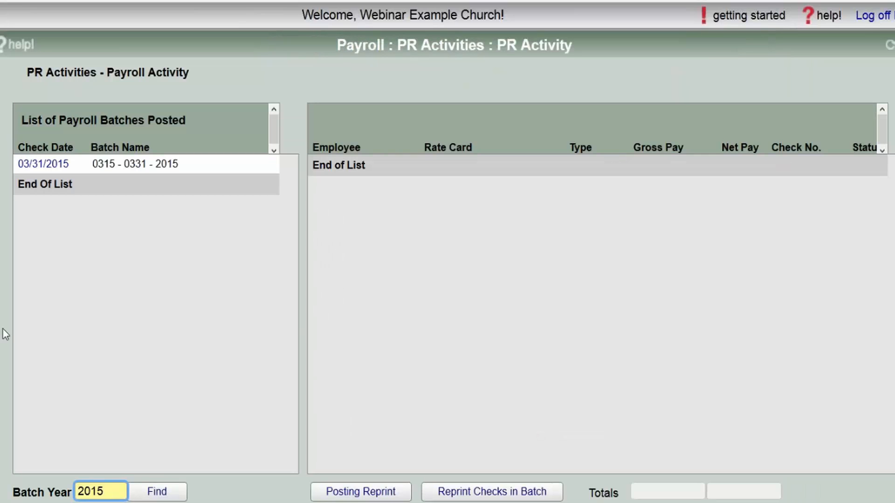
pyautogui.click(51, 164)
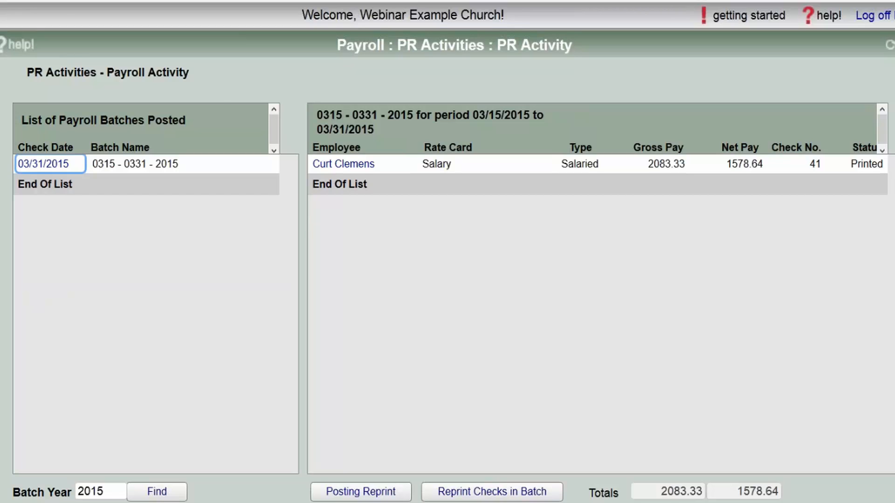
pyautogui.click(366, 171)
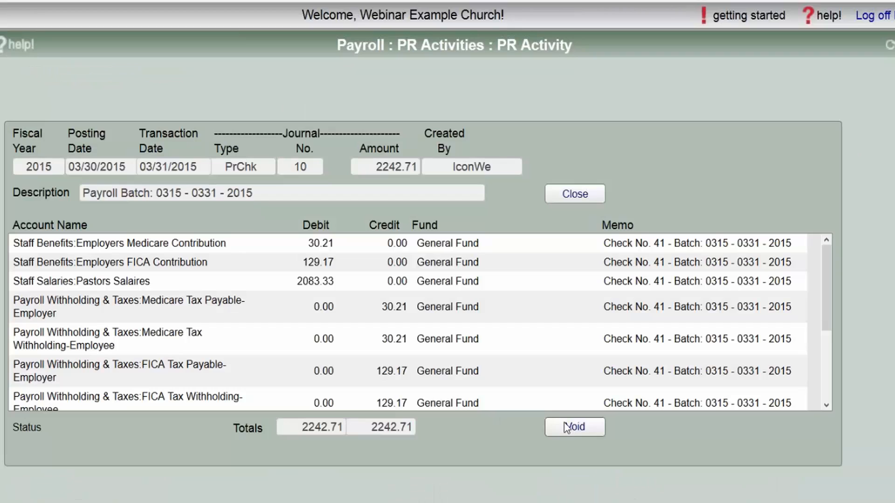
pyautogui.click(571, 194)
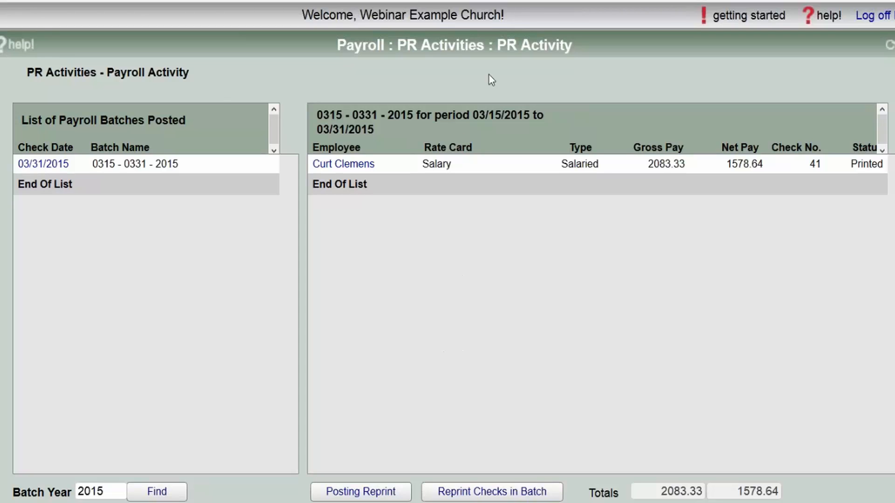
pyautogui.moveTo(592, 40); pyautogui.dragTo(599, 40)
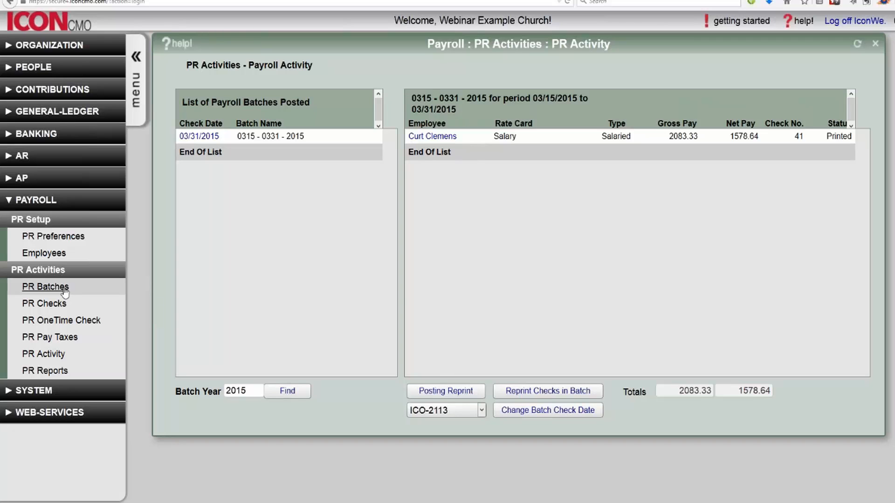
# - Open PR Pay Taxes and replace check number 43 with EFT
pyautogui.click(71, 320)
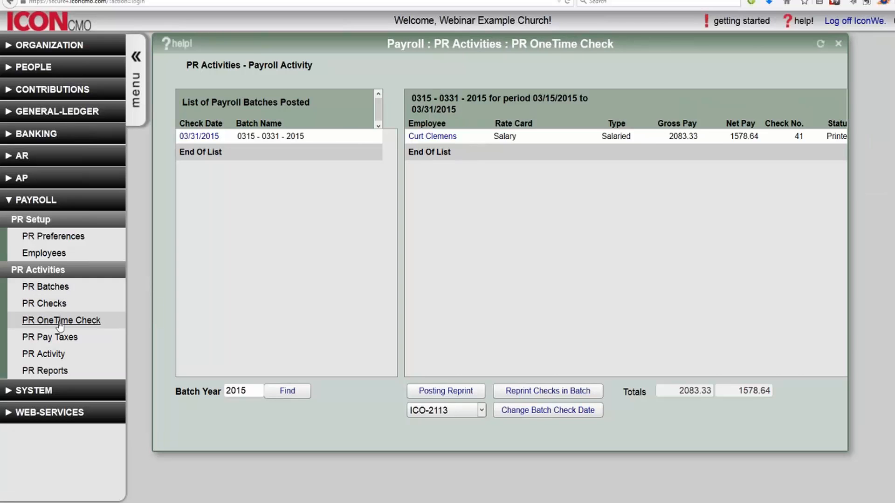
pyautogui.click(56, 340)
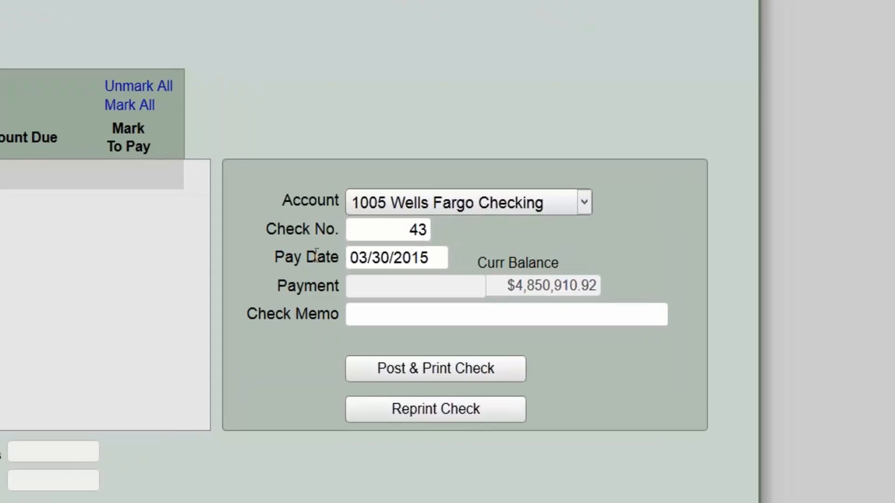
pyautogui.click(377, 228)
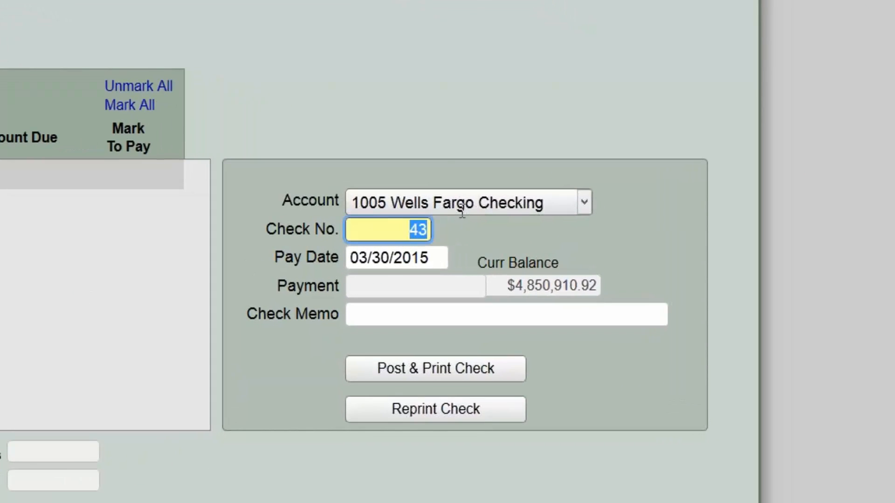
pyautogui.write('EFT')
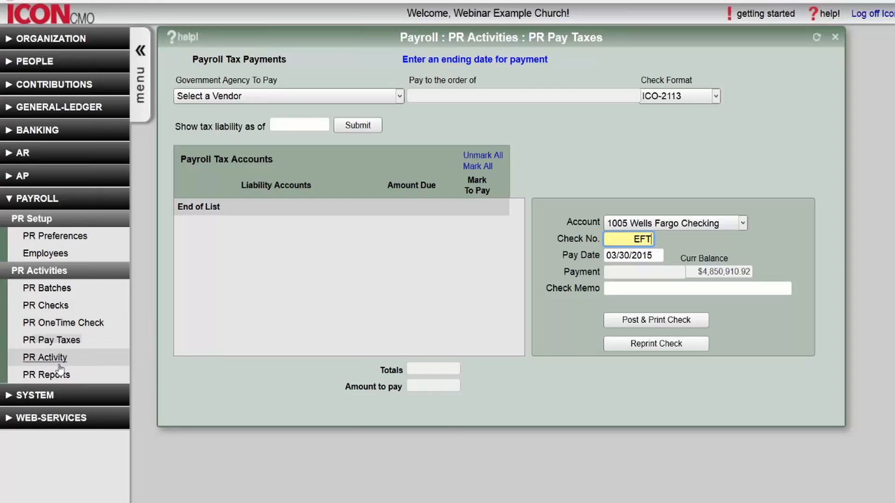
# - Pick the W2 Tax Detail by Employee report and follow its Social Security Administration link
pyautogui.click(62, 374)
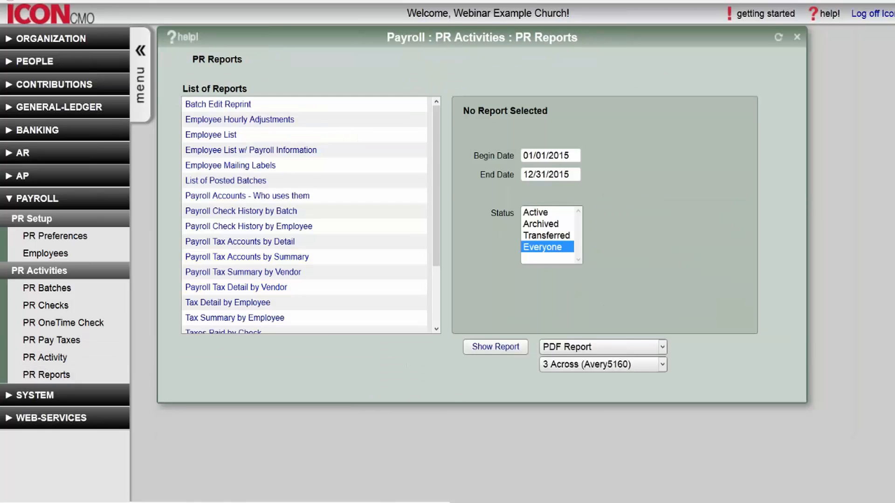
pyautogui.scroll(-3, 223, 270)
pyautogui.click(220, 279)
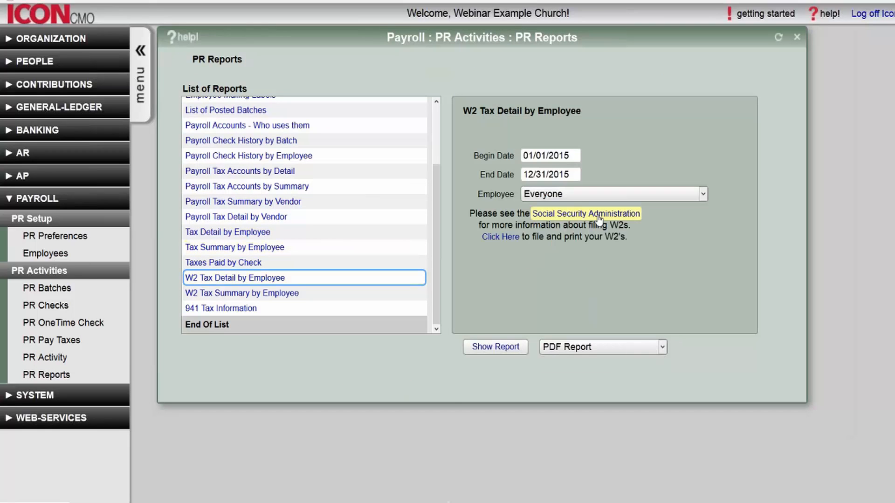
pyautogui.click(572, 218)
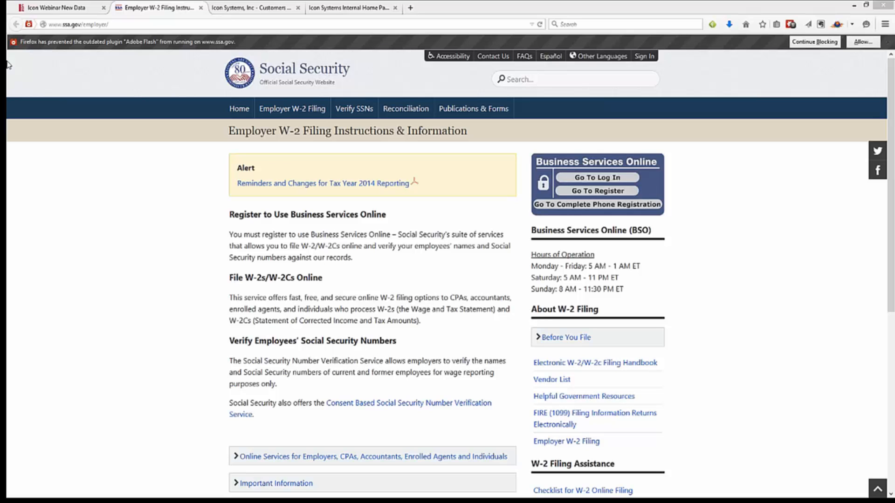
# - Go back to the Icon Webinar New Data tab and open PR Batches
pyautogui.click(68, 7)
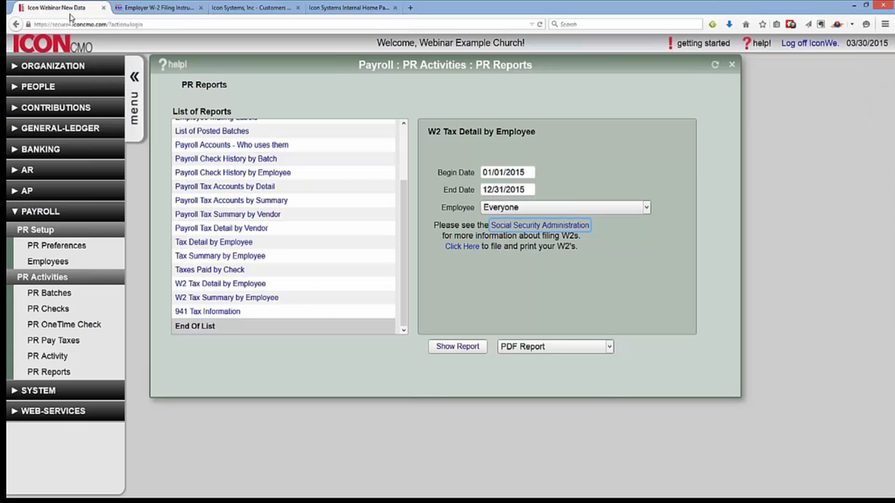
pyautogui.click(49, 293)
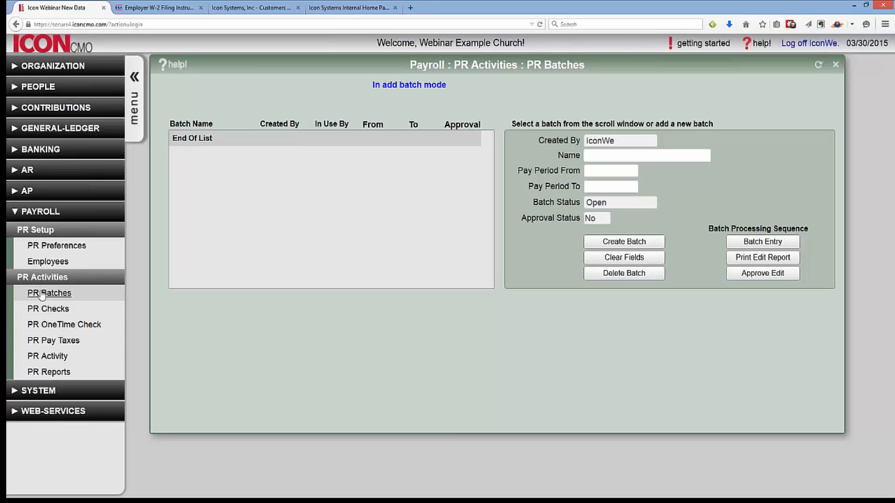
# - Open PR Checks and uncheck 'Only print checks; do not direct deposit', keeping first check 43
pyautogui.click(47, 309)
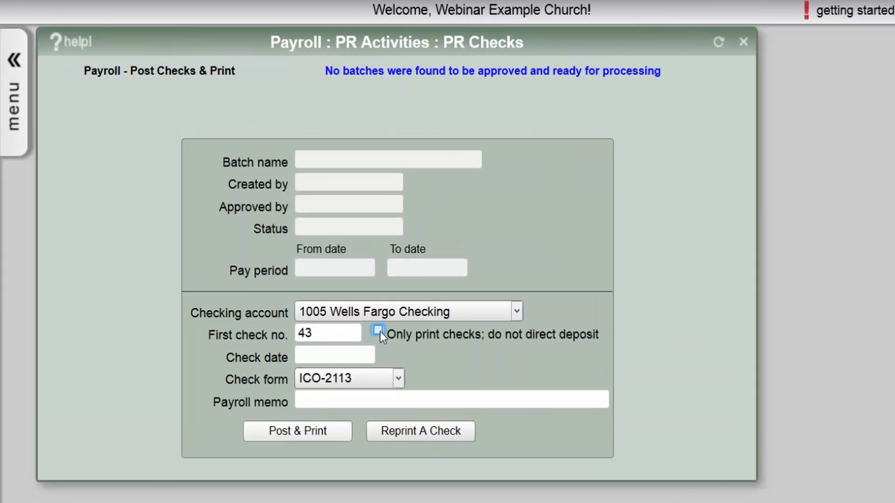
pyautogui.click(378, 330)
pyautogui.tripleClick(426, 334)
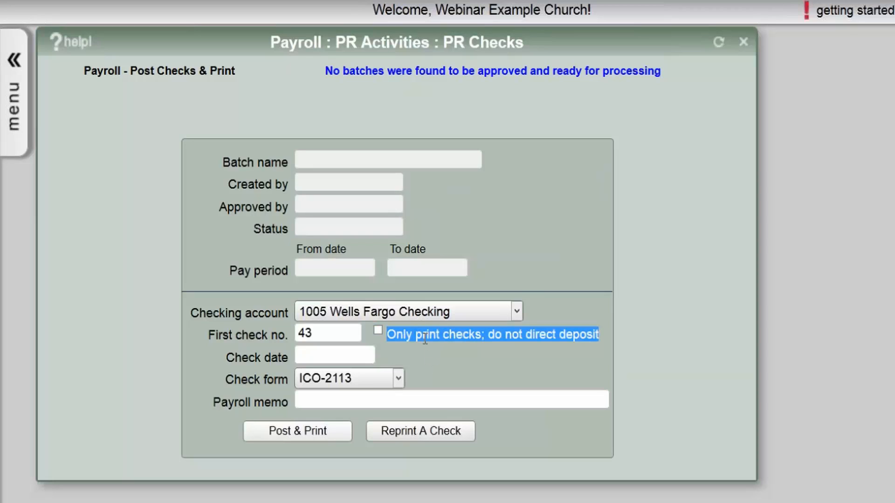
pyautogui.click(344, 335)
pyautogui.doubleClick(303, 334)
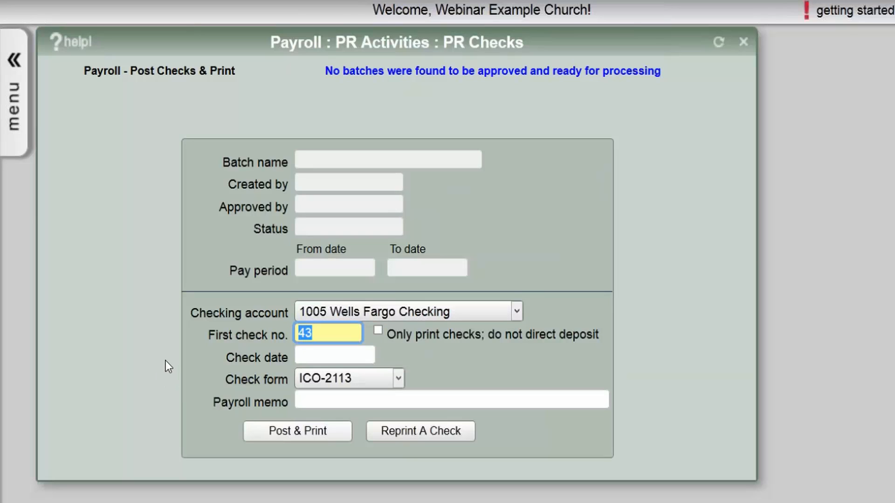
pyautogui.click(187, 252)
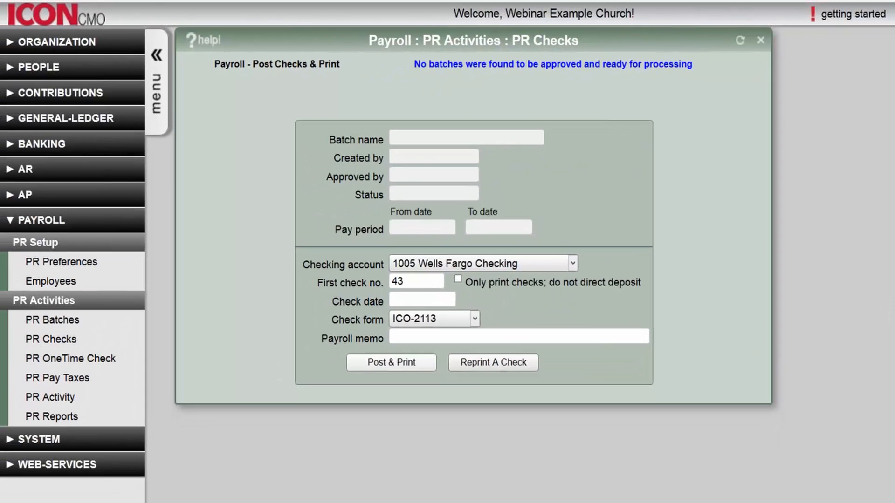
# - Open PR Setup Employees and review the direct deposit notices for the six active employees
pyautogui.click(118, 329)
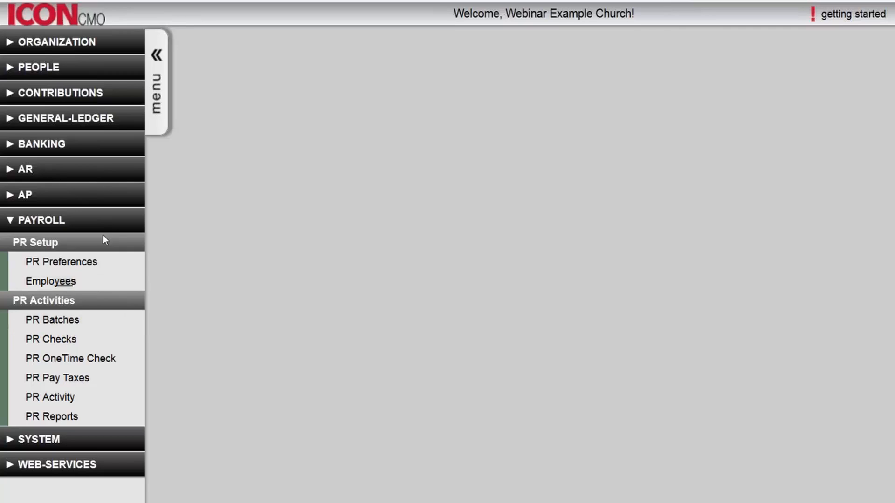
pyautogui.click(65, 284)
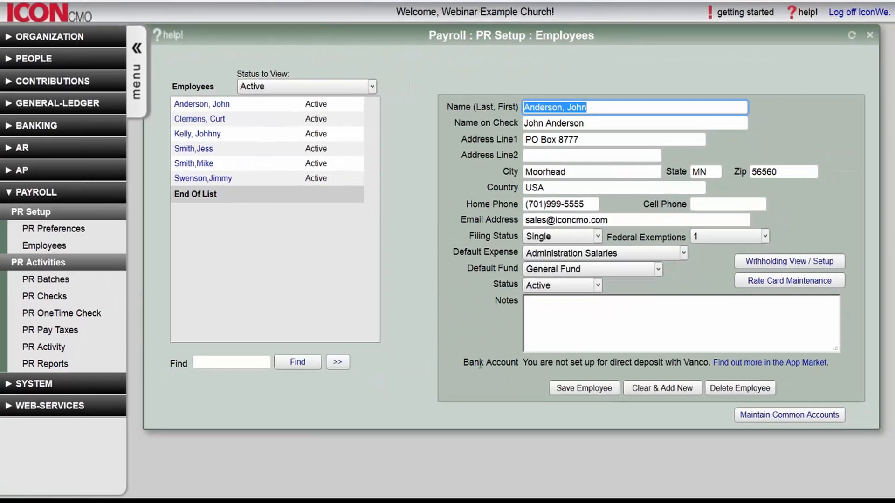
pyautogui.moveTo(480, 365); pyautogui.dragTo(626, 363)
pyautogui.click(626, 364)
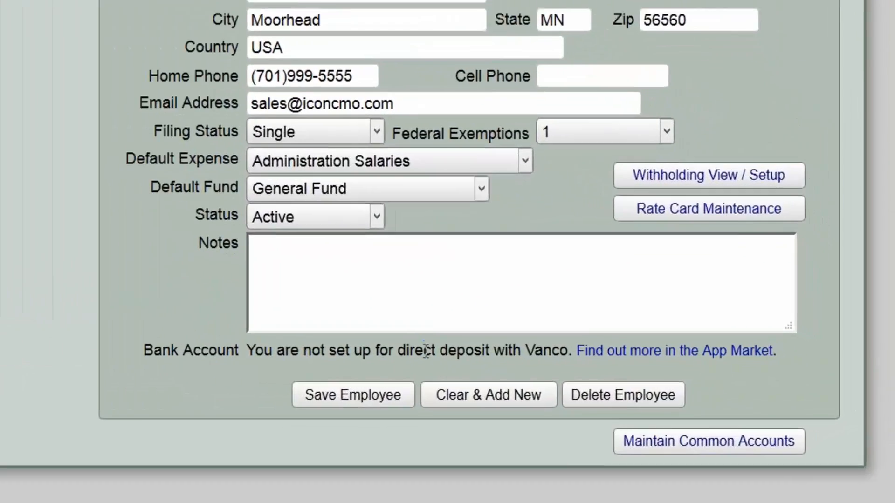
pyautogui.moveTo(573, 351); pyautogui.dragTo(248, 348)
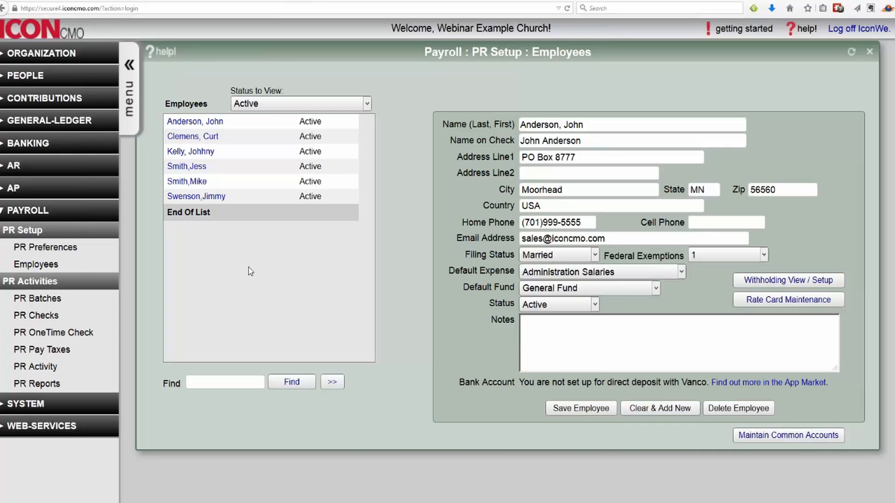
# - Start a one-time check on 1005 Wells Fargo Checking with the last-listed employee as payee
pyautogui.click(869, 51)
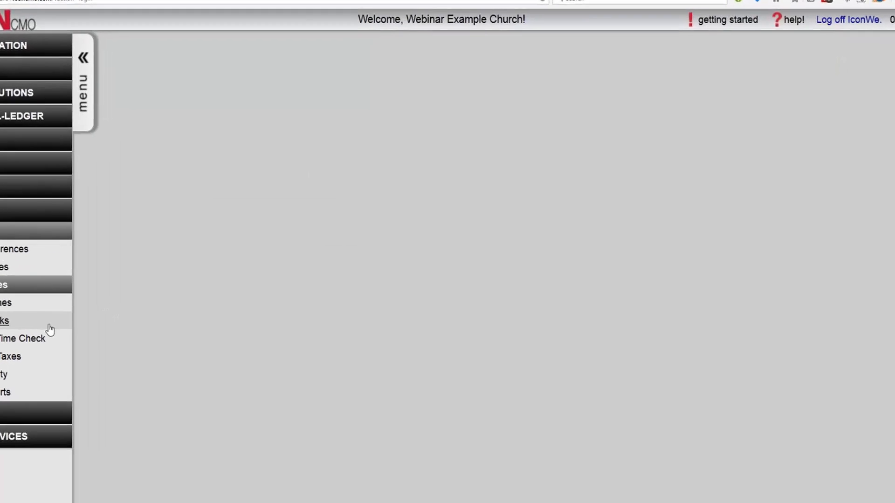
pyautogui.click(53, 333)
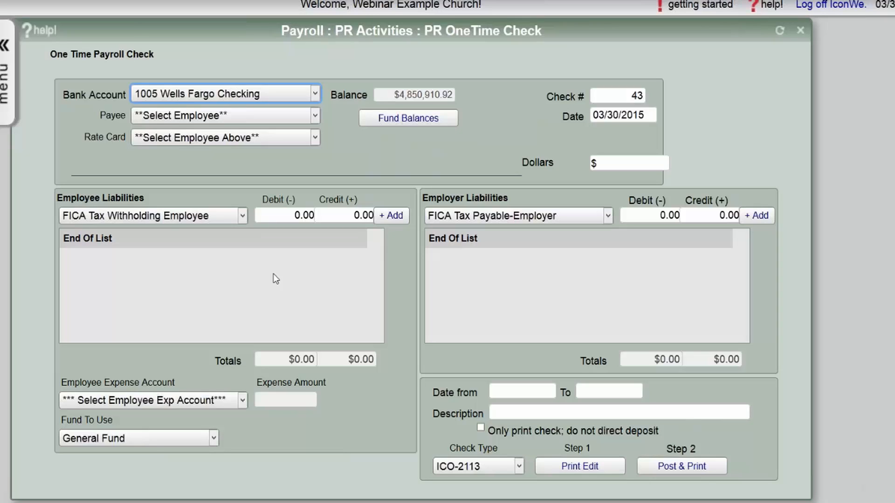
pyautogui.click(316, 93)
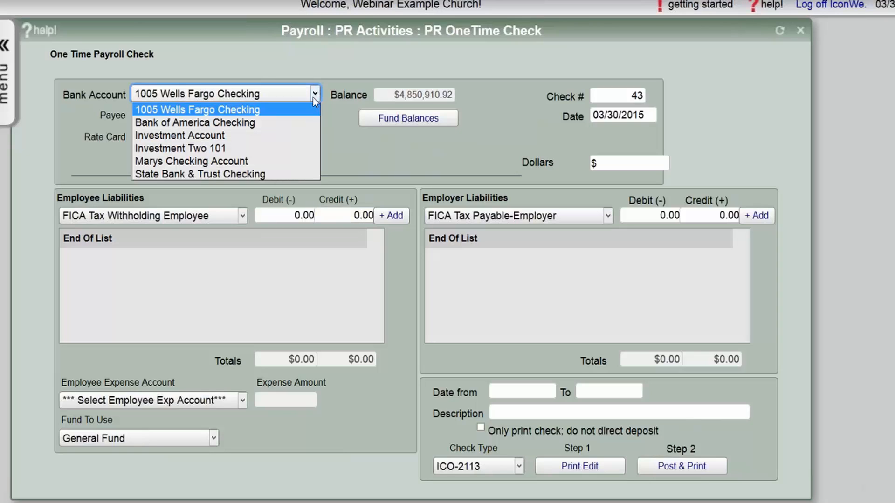
pyautogui.click(316, 96)
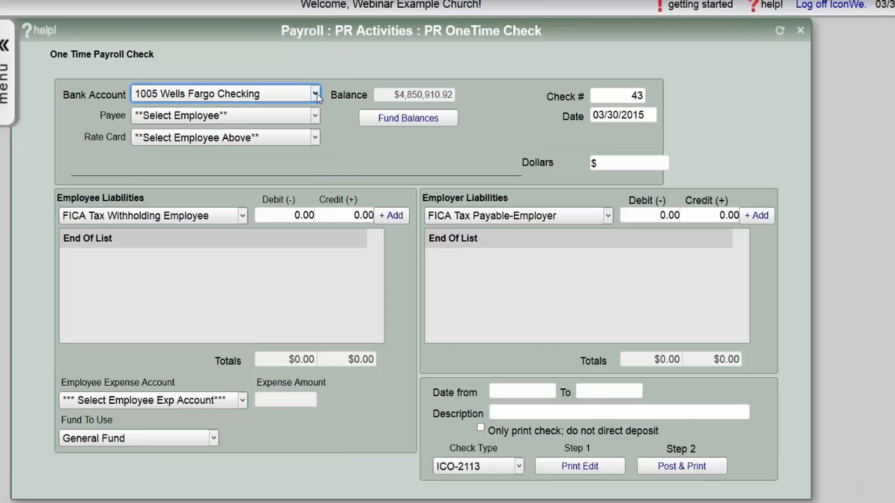
pyautogui.click(305, 117)
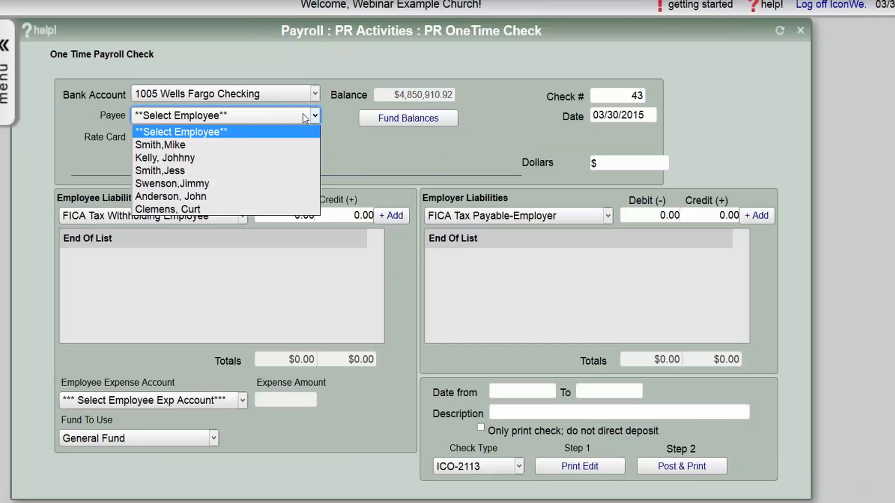
pyautogui.click(287, 209)
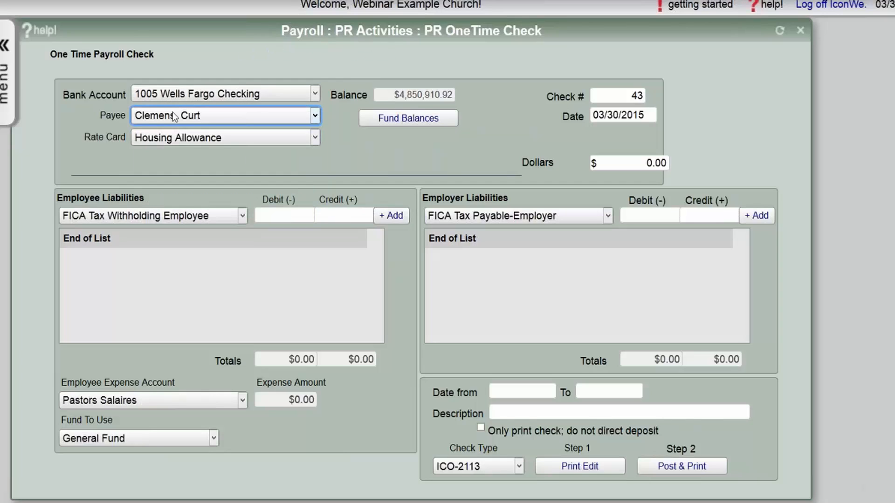
pyautogui.click(178, 138)
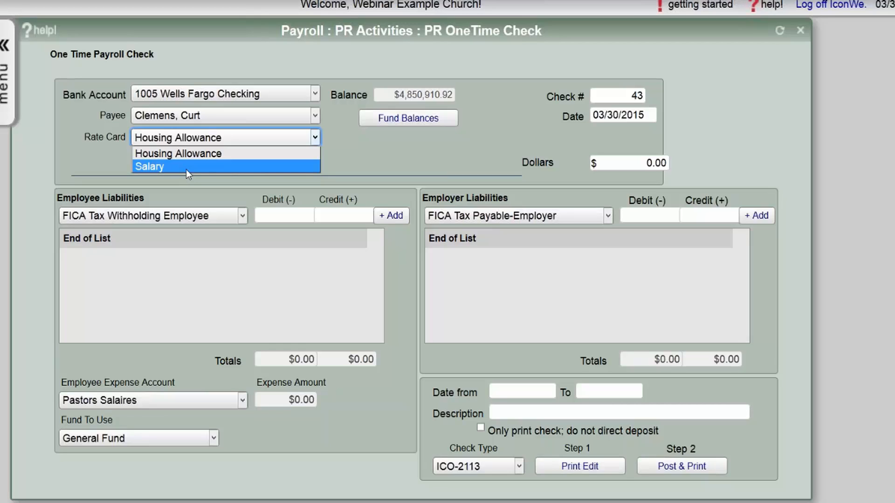
# - Switch the rate card to Salary and enter 200.00 as the check's dollar amount
pyautogui.click(188, 168)
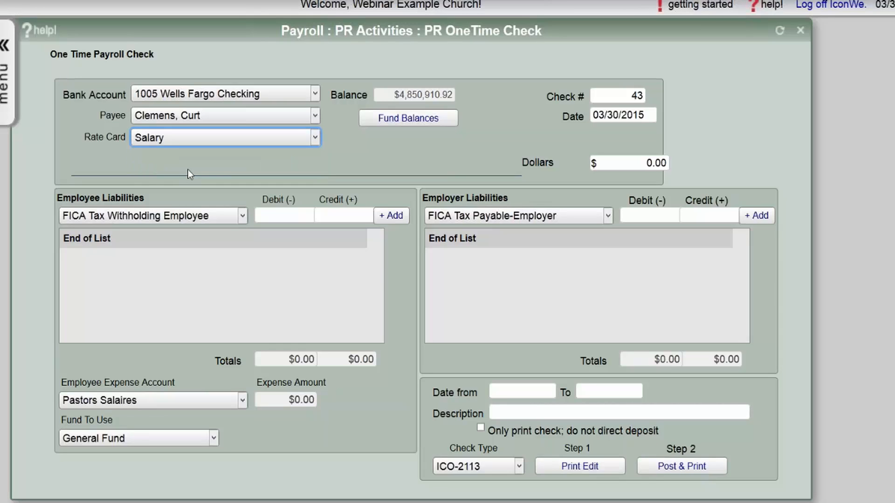
pyautogui.click(653, 164)
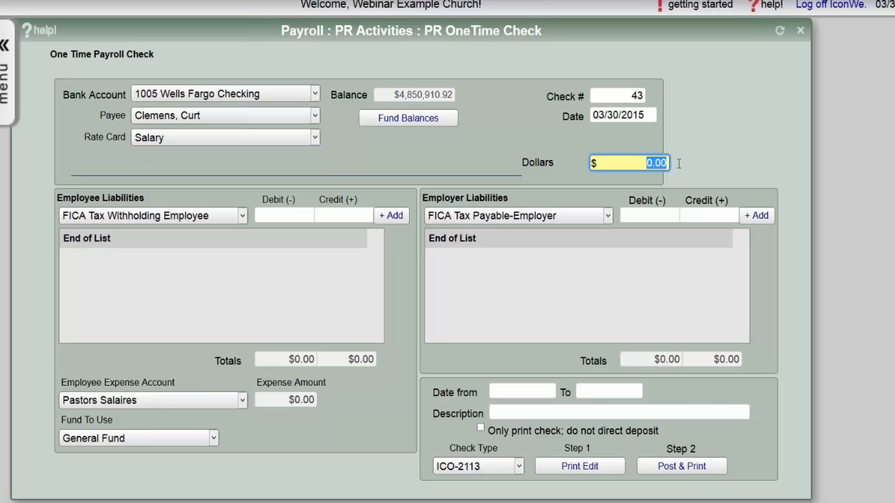
pyautogui.write('200')
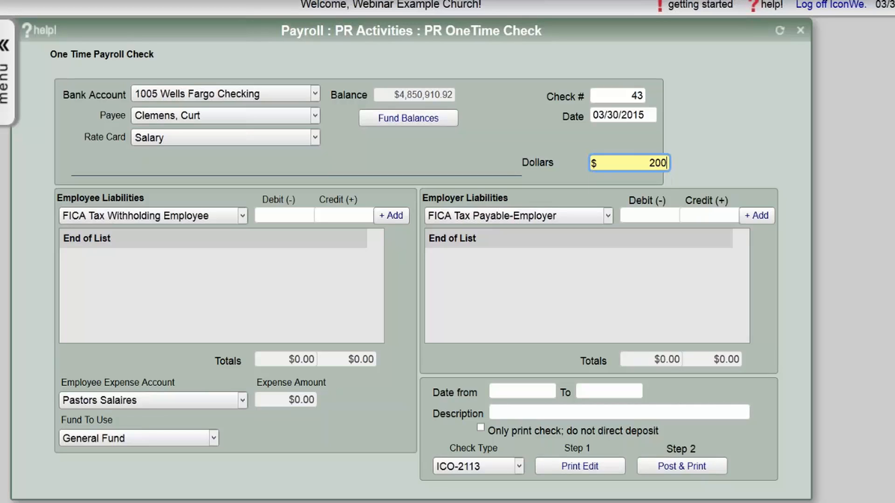
pyautogui.write('.00')
pyautogui.press('Tab')
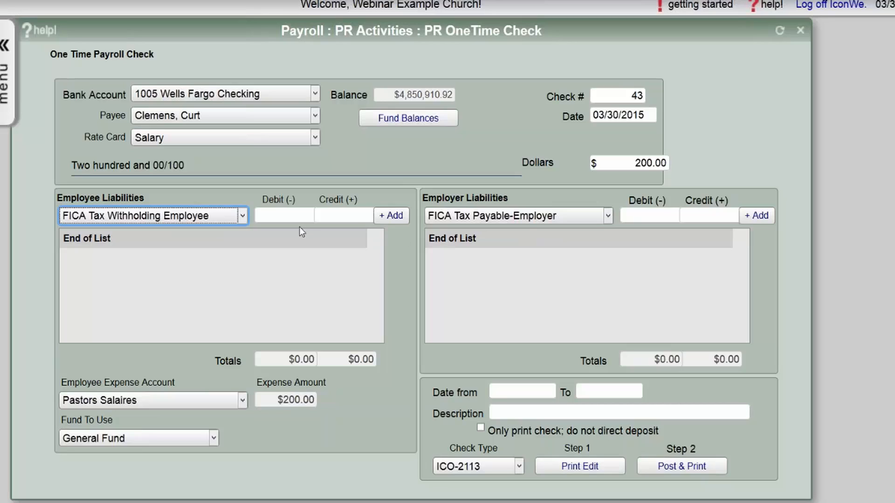
# - Add a $5.00 Federal Withholding Tax employee liability line
pyautogui.tripleClick(74, 198)
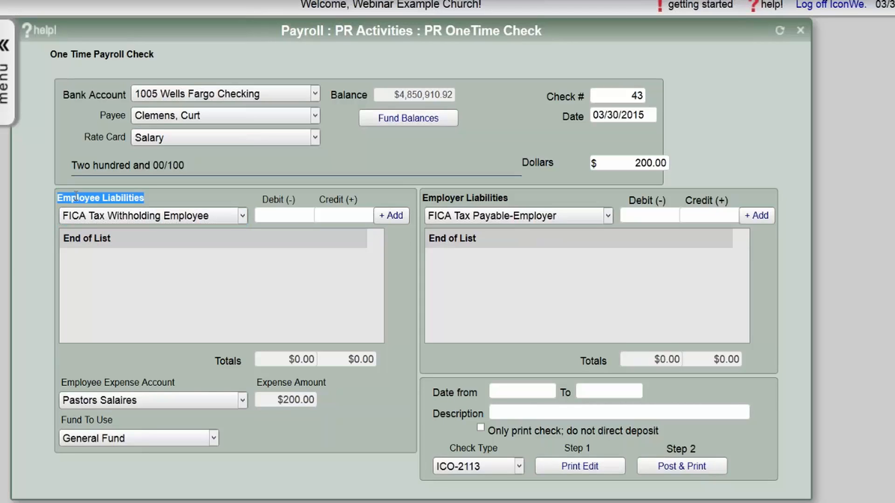
pyautogui.tripleClick(479, 198)
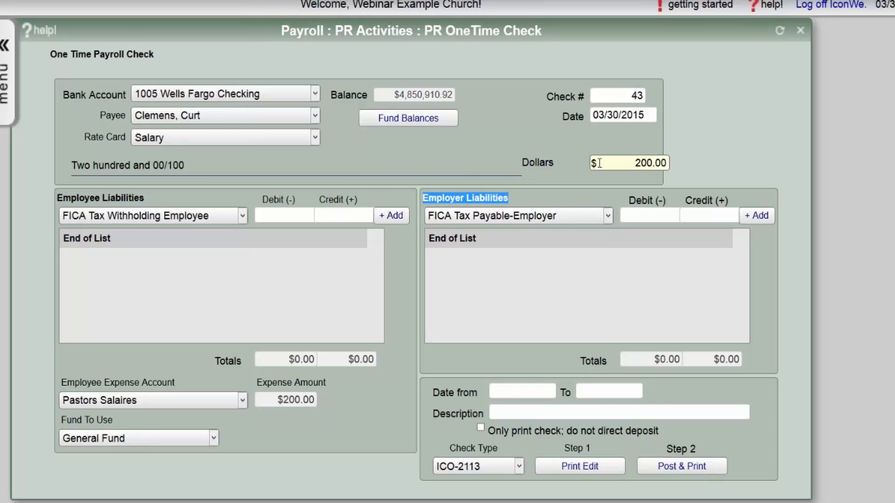
pyautogui.click(234, 216)
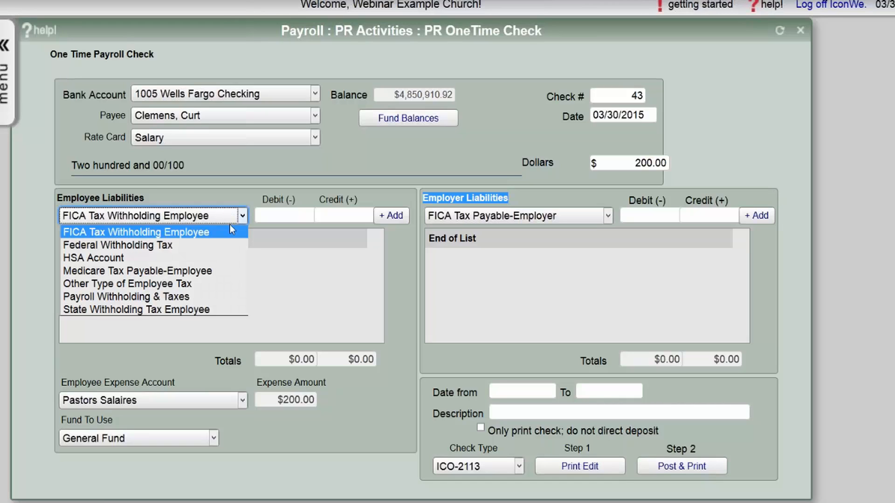
pyautogui.click(224, 246)
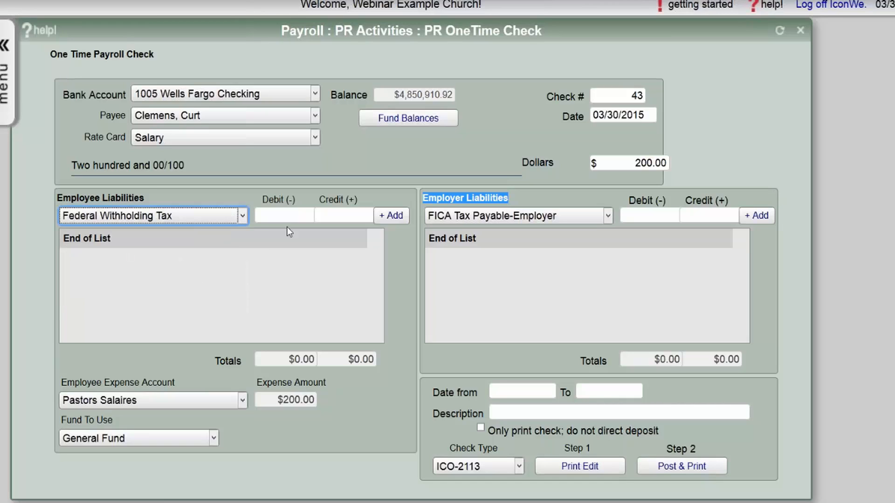
pyautogui.click(332, 212)
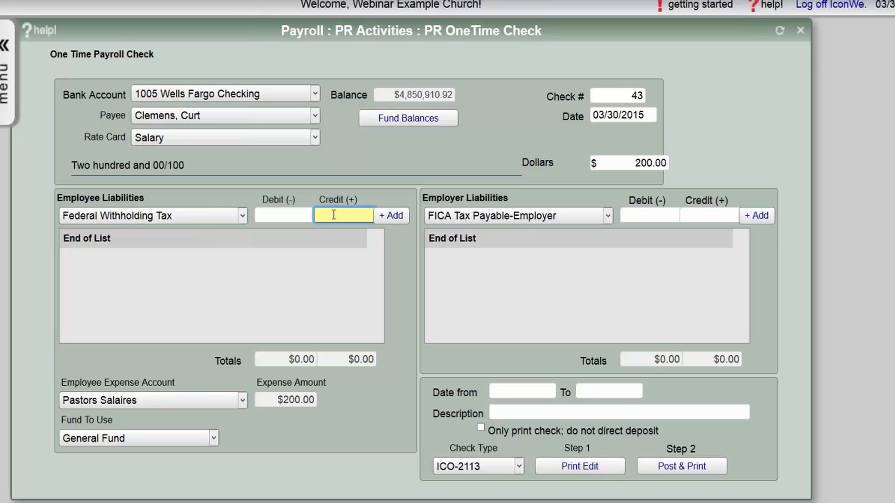
pyautogui.moveTo(344, 199)
pyautogui.mouseDown()
pyautogui.moveTo(367, 209)
pyautogui.moveTo(354, 201)
pyautogui.mouseUp()
pyautogui.click(355, 201)
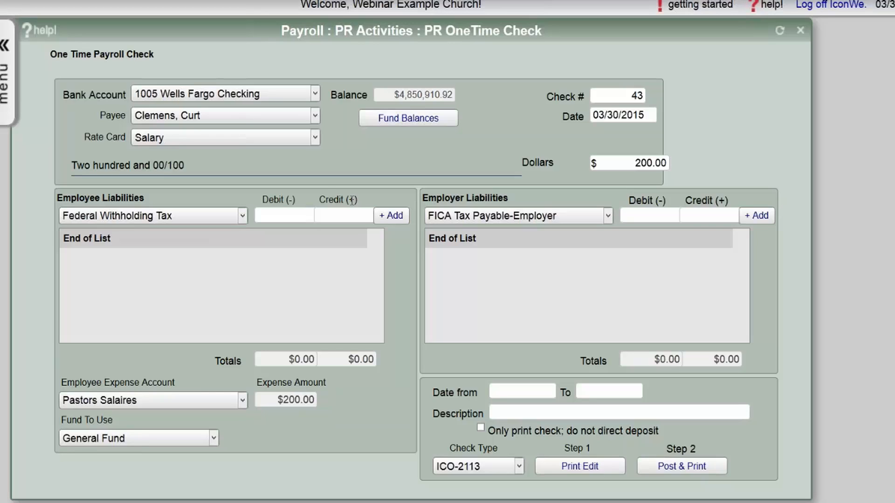
pyautogui.click(336, 212)
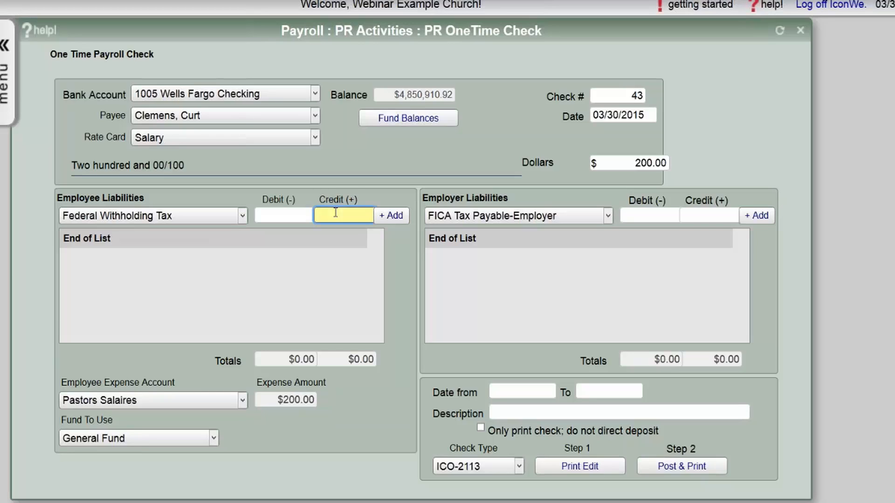
pyautogui.click(351, 214)
pyautogui.write('5')
pyautogui.press('Tab')
pyautogui.click(391, 216)
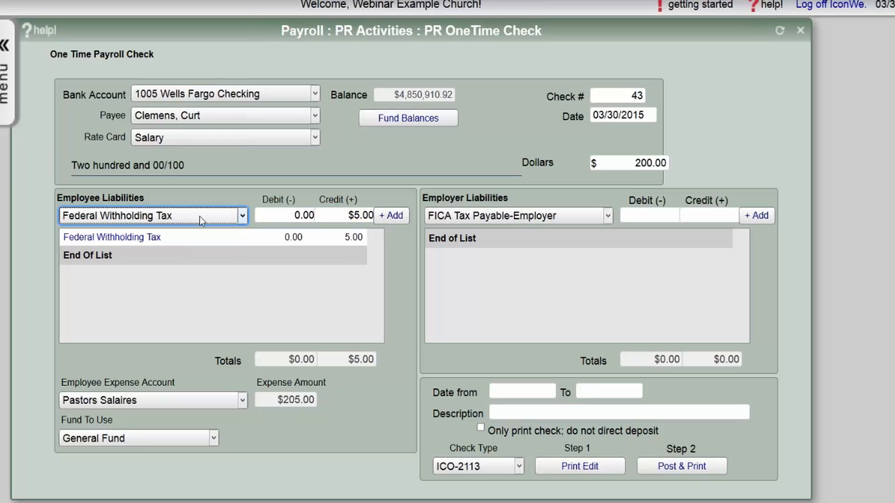
pyautogui.click(627, 158)
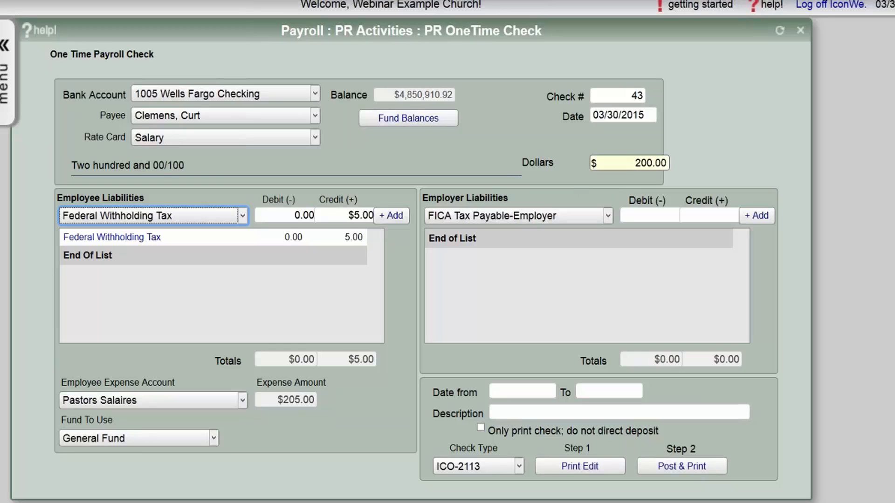
pyautogui.moveTo(628, 158); pyautogui.dragTo(673, 159)
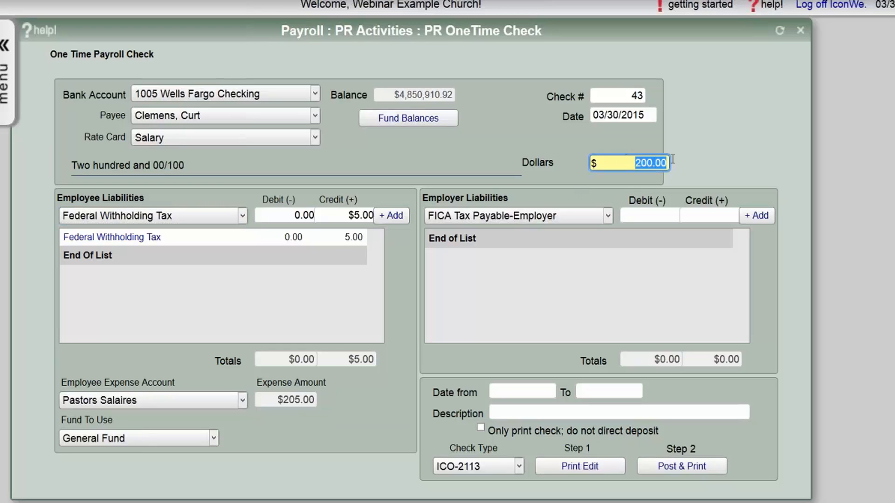
# - Add State Withholding Tax Employee $5.00 and FICA Tax Withholding Employee $3.00 lines
pyautogui.click(208, 215)
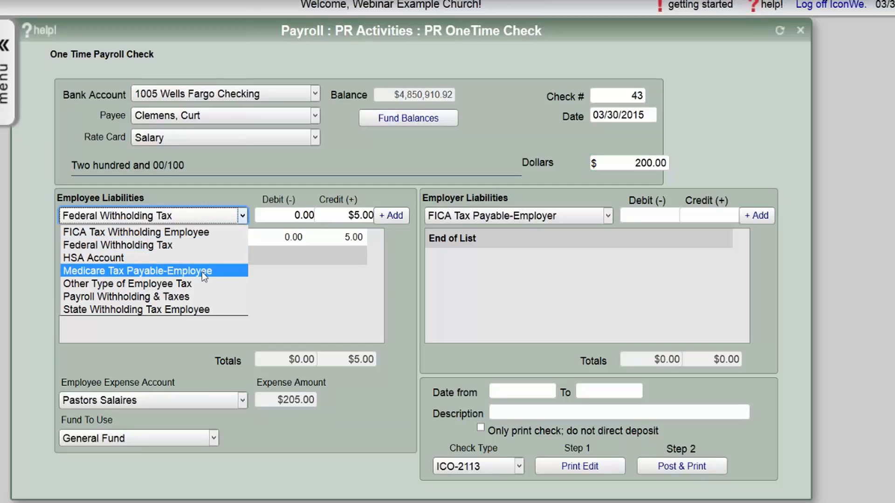
pyautogui.click(204, 309)
pyautogui.click(379, 217)
pyautogui.write('5.')
pyautogui.click(391, 216)
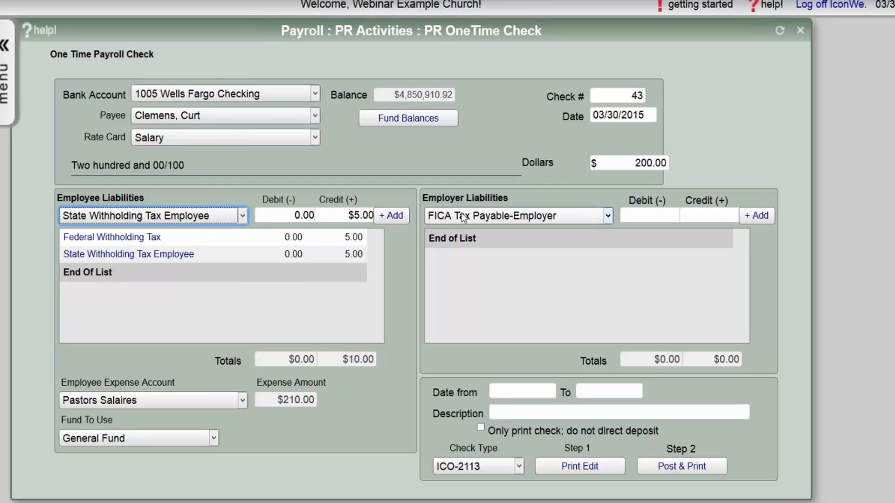
pyautogui.click(239, 215)
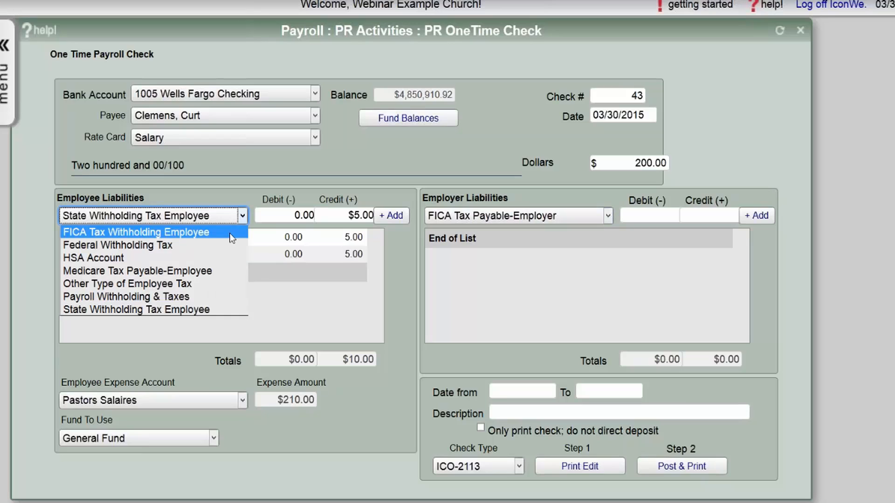
pyautogui.click(107, 233)
pyautogui.moveTo(347, 217); pyautogui.dragTo(378, 216)
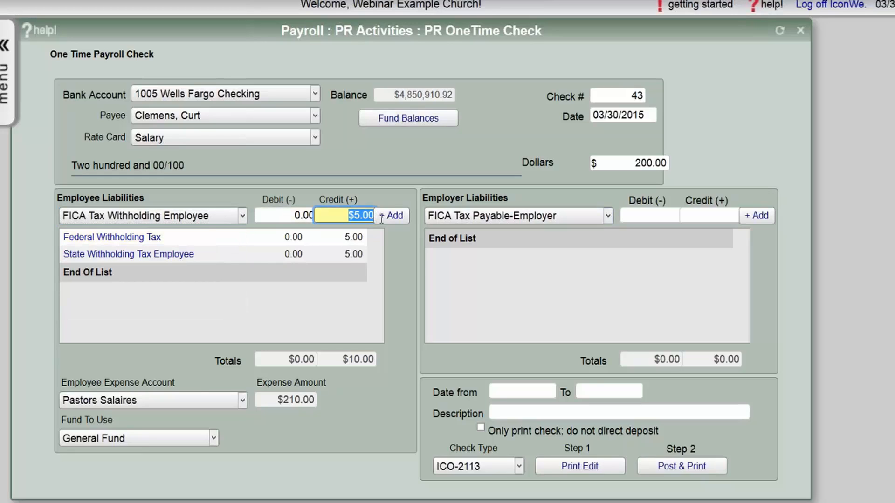
pyautogui.write('3')
pyautogui.click(384, 217)
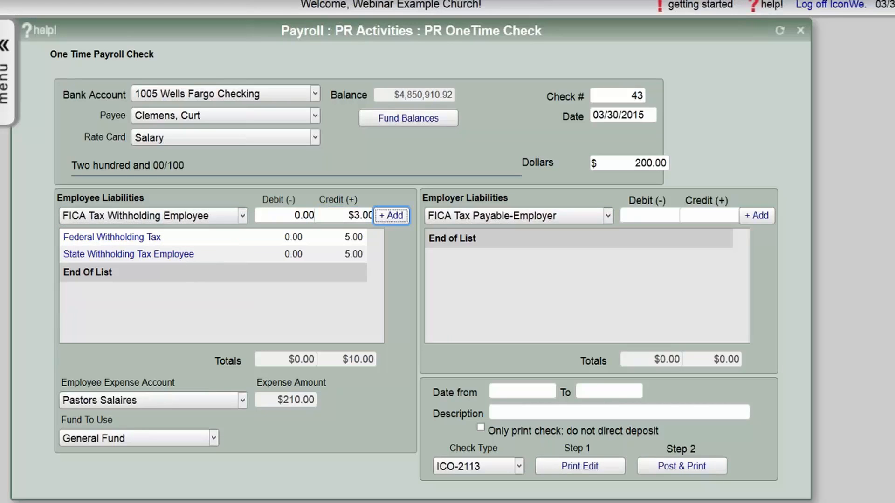
# - Add the $7.00 Medicare Tax Payable-Employee line and pick FICA Tax Payable-Employer for employer liabilities
pyautogui.click(222, 219)
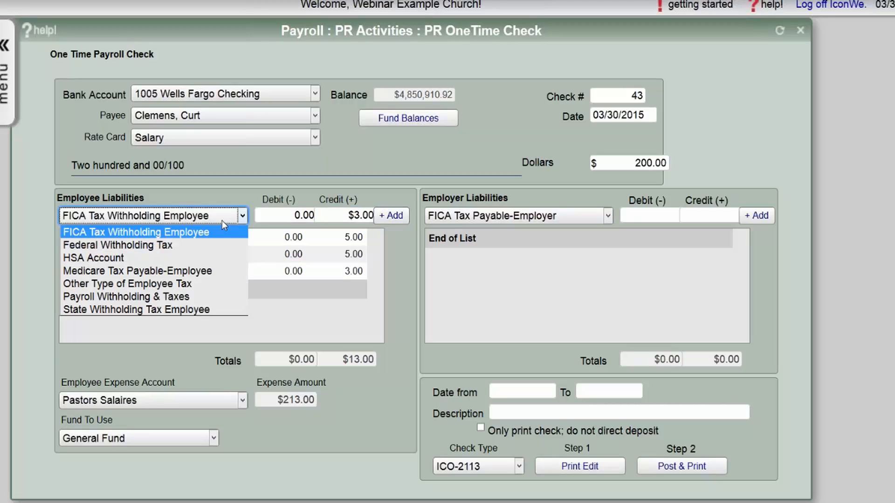
pyautogui.click(217, 270)
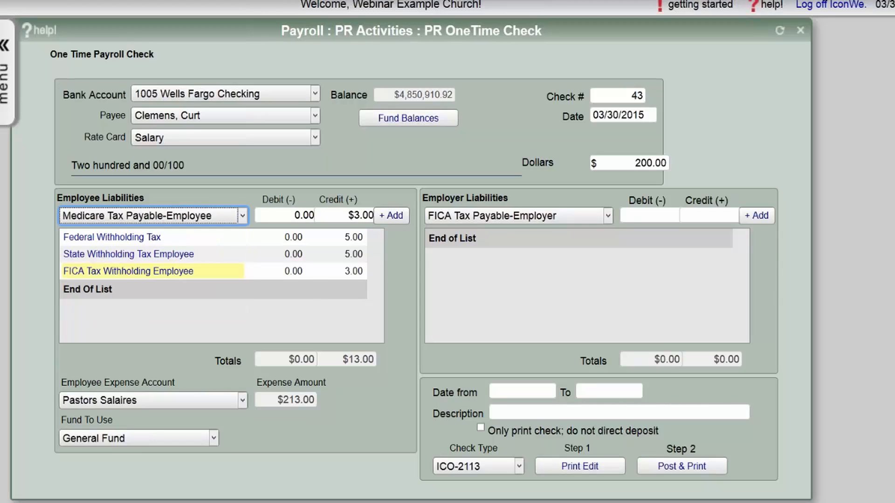
pyautogui.press('Tab')
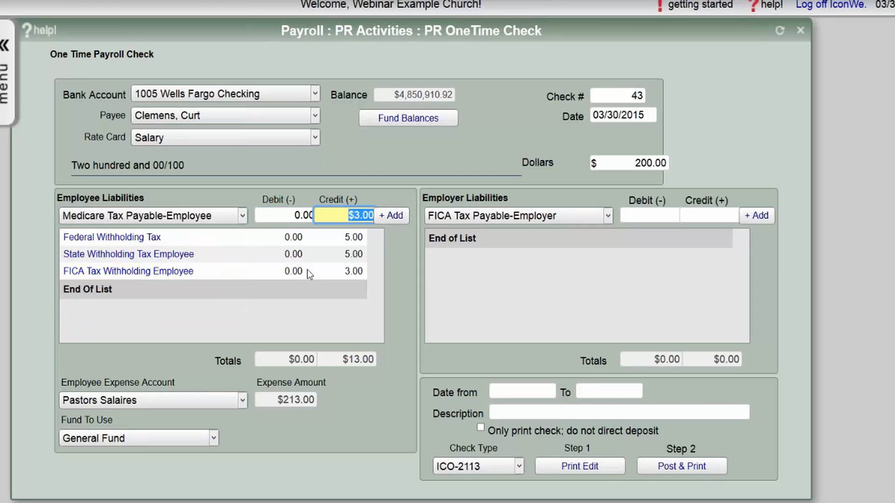
pyautogui.write('7')
pyautogui.press('Tab')
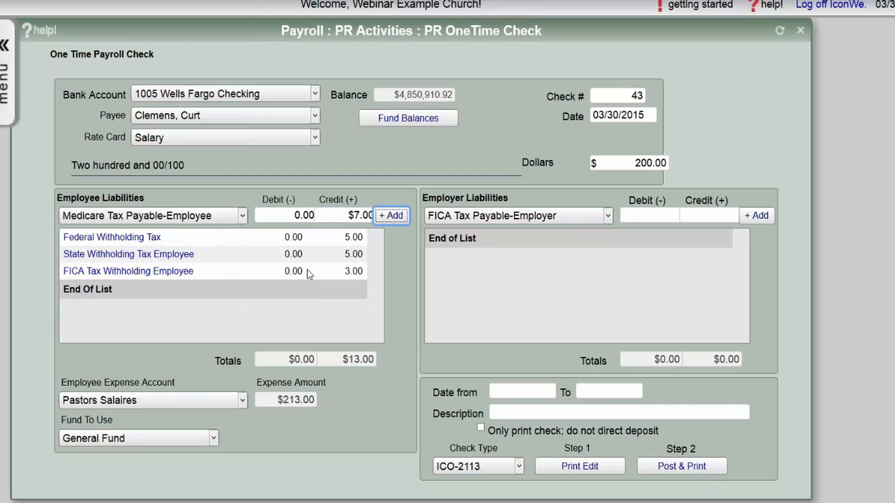
pyautogui.press('Return')
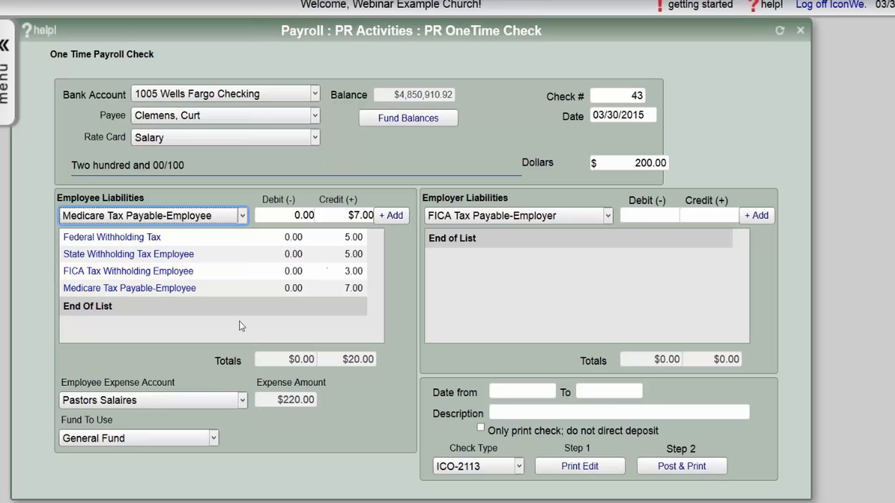
pyautogui.click(511, 221)
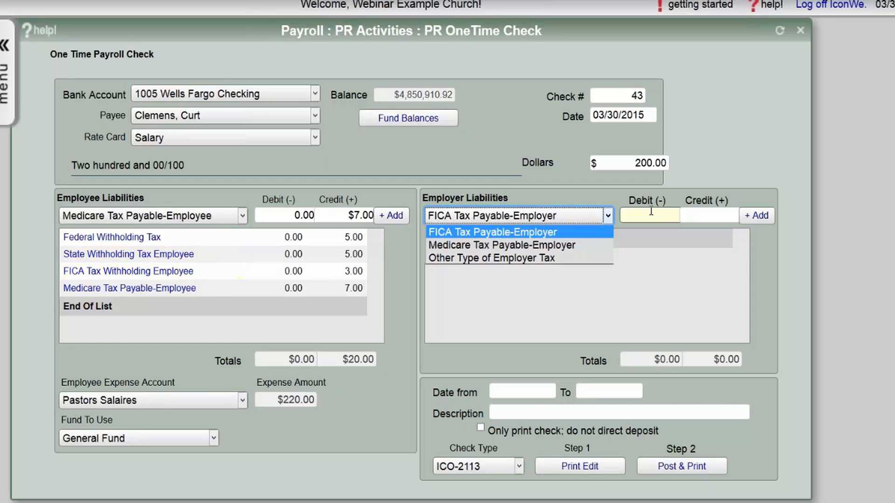
pyautogui.click(700, 213)
# - Add a $3.00 FICA Tax Payable-Employer employer liability line
pyautogui.click(701, 213)
pyautogui.write('3')
pyautogui.press('Tab')
pyautogui.press('Return')
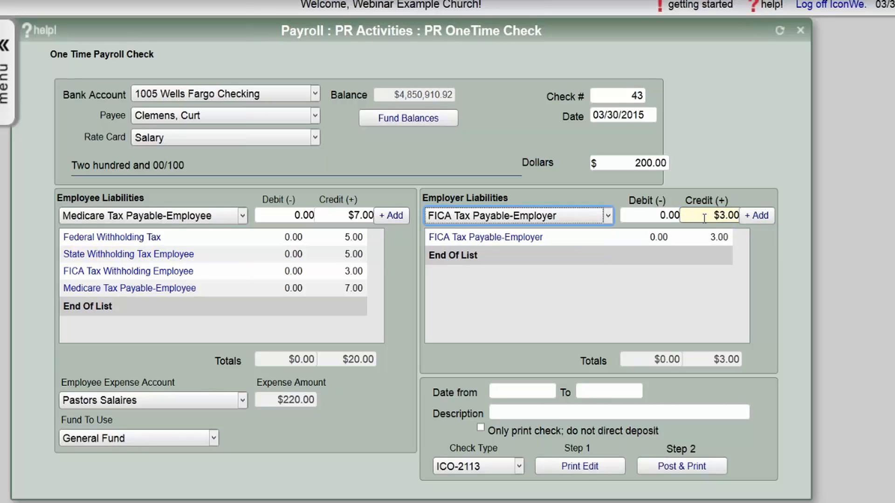
# - Add a $7.00 Medicare Tax Payable-Employer line, keeping Pastors Salaires as the expense account
pyautogui.click(506, 219)
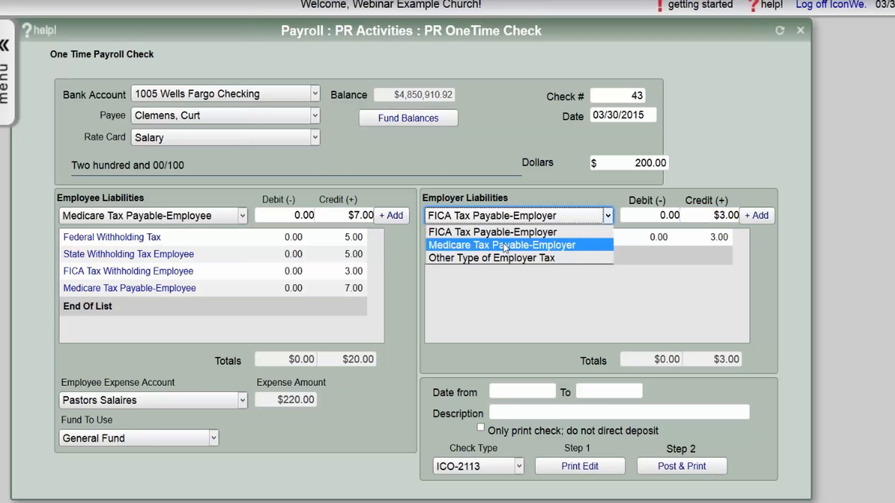
pyautogui.click(504, 244)
pyautogui.press('Tab')
pyautogui.press('Tab')
pyautogui.write('7')
pyautogui.press('Tab')
pyautogui.press('Return')
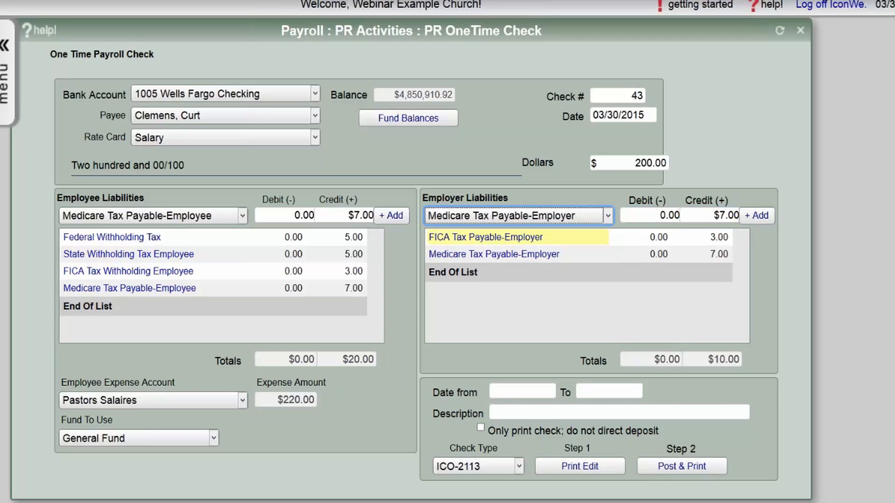
pyautogui.click(514, 219)
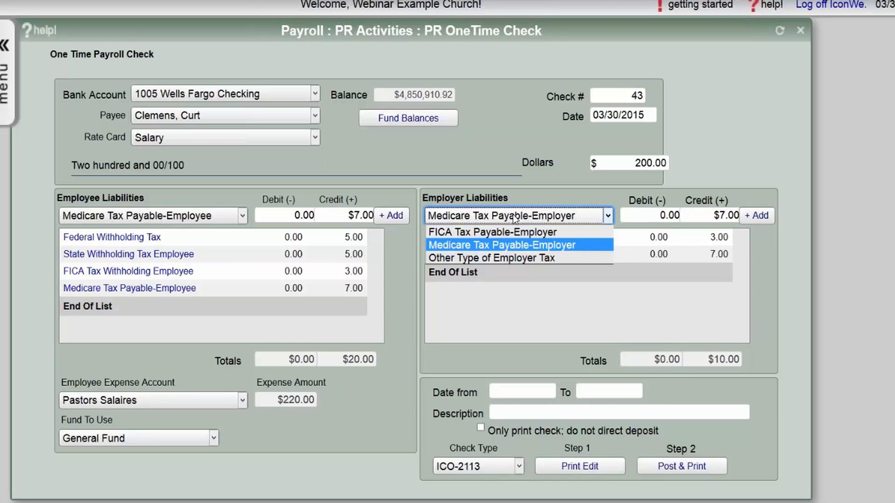
pyautogui.click(514, 218)
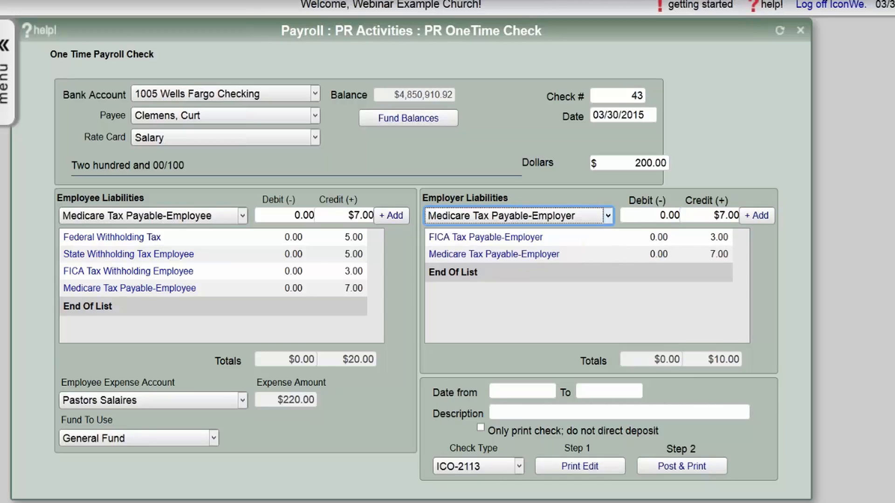
pyautogui.click(209, 401)
pyautogui.click(210, 401)
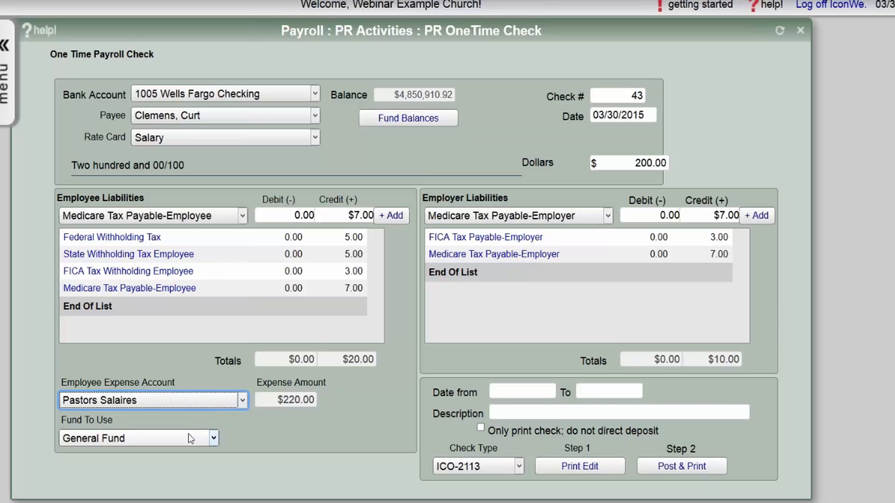
pyautogui.click(504, 390)
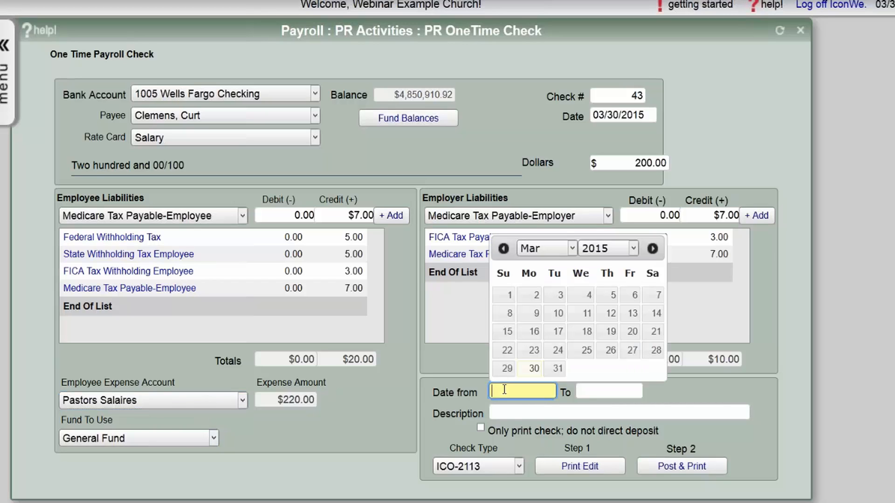
# - Enter pay period 03/15/2015–03/31/2015 and description 'Make up for missing 200', then print the edit report
pyautogui.write('03')
pyautogui.write('152015')
pyautogui.press('Tab')
pyautogui.write('03/31/2015')
pyautogui.press('Tab')
pyautogui.write('Make up for')
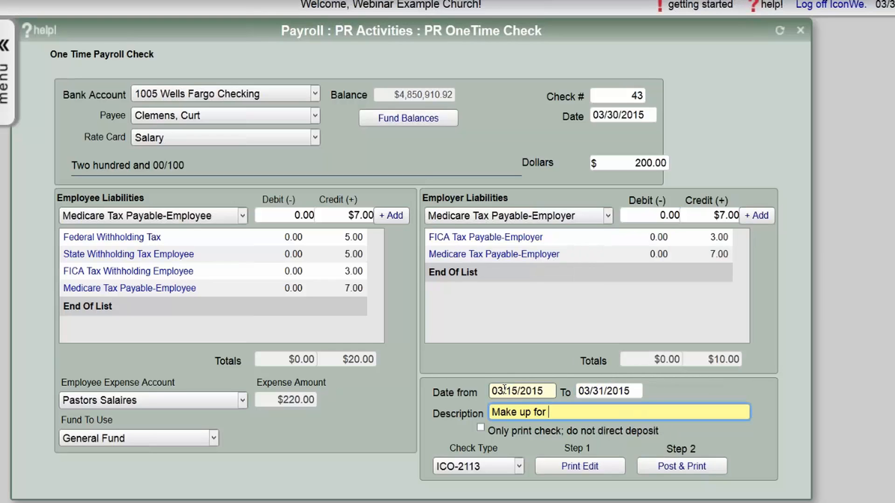
pyautogui.write(' missing 200')
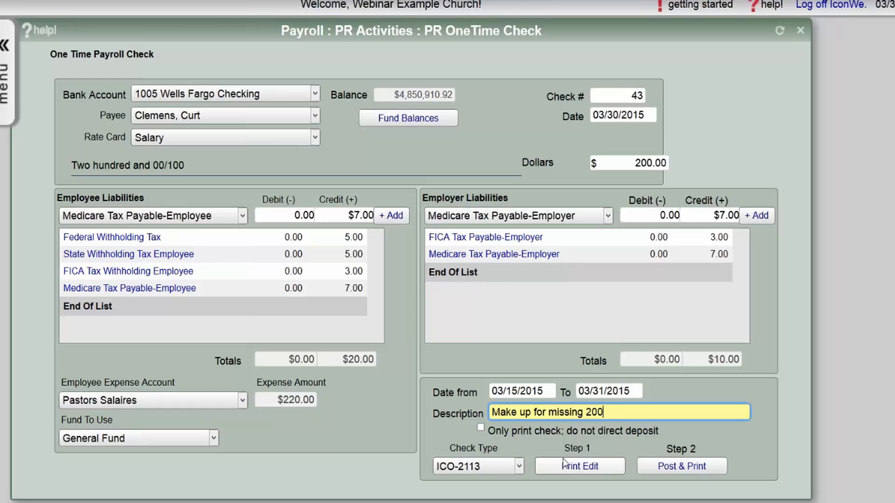
pyautogui.click(573, 465)
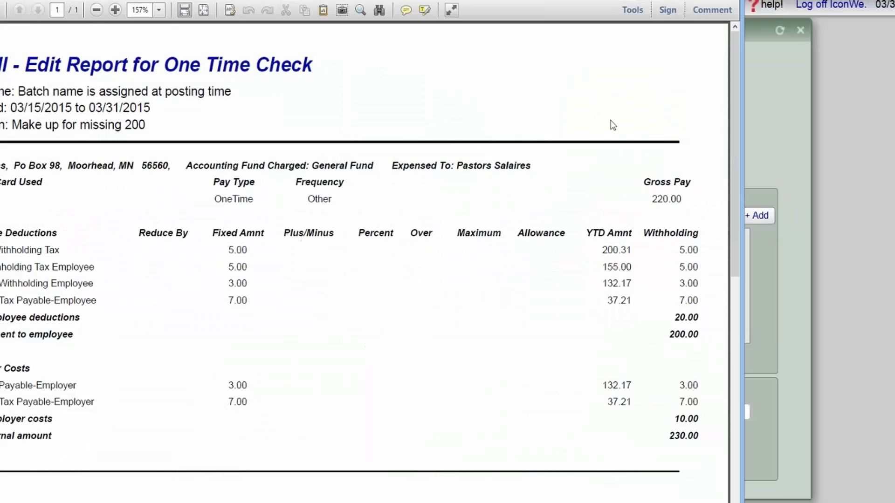
# - On the edit report, verify 220.00 gross pay, the total deductions and the 200.00 net payment
pyautogui.click(734, 1)
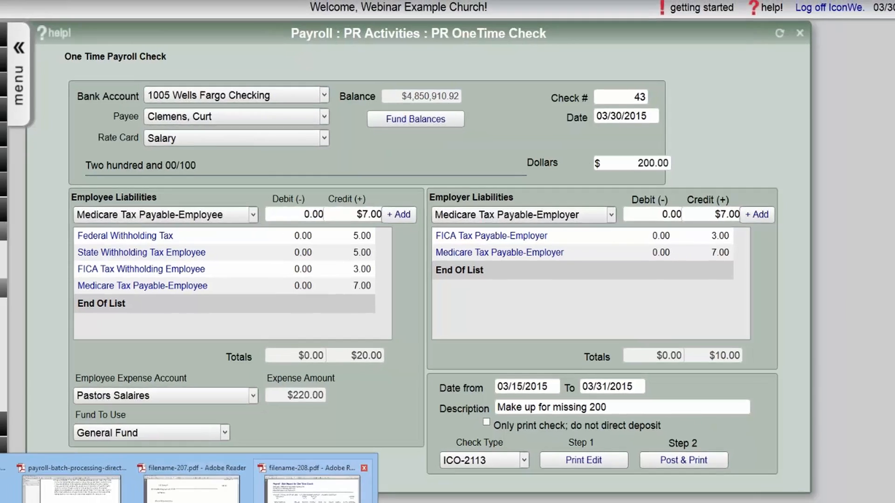
pyautogui.click(313, 491)
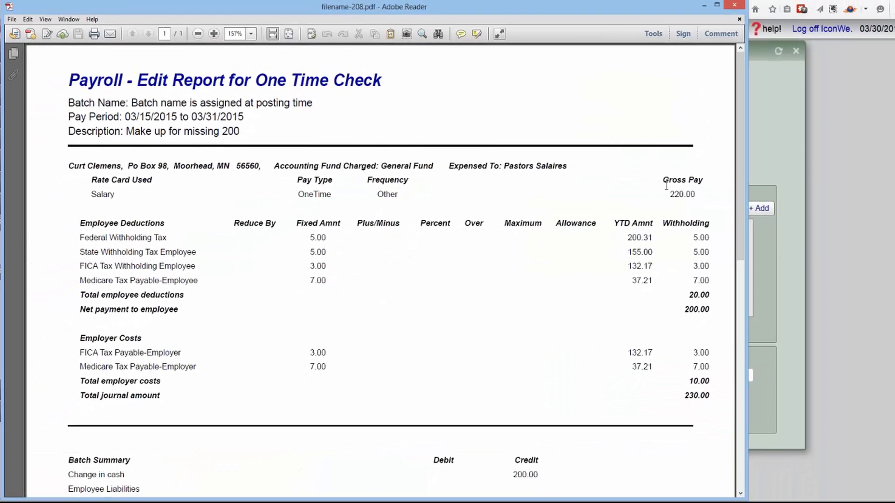
pyautogui.doubleClick(683, 179)
pyautogui.click(671, 195)
pyautogui.moveTo(740, 173); pyautogui.dragTo(745, 216)
pyautogui.tripleClick(695, 196)
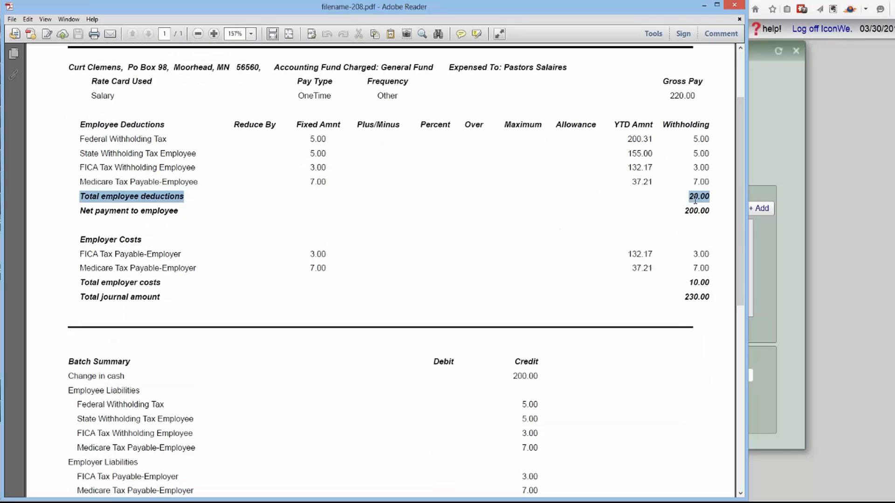
pyautogui.doubleClick(699, 210)
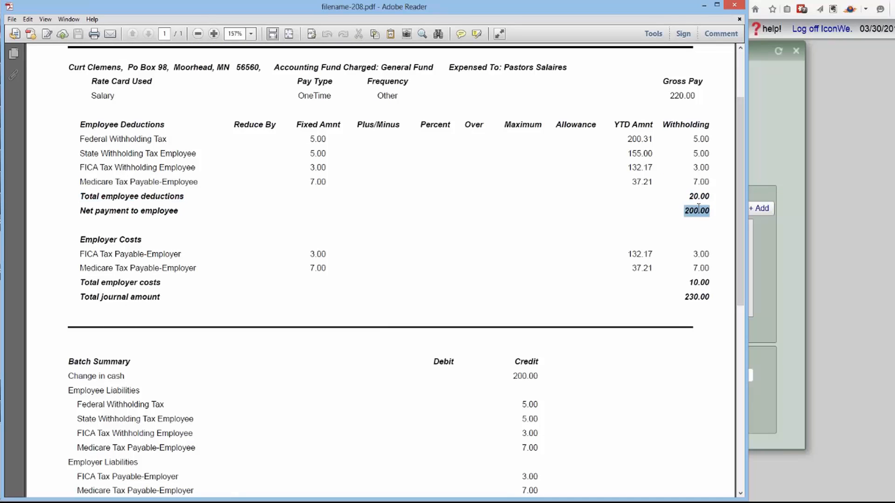
# - Check the employer costs and 230.00 debit/credit posting totals, then close the report and post the check
pyautogui.scroll(-3, 744, 237)
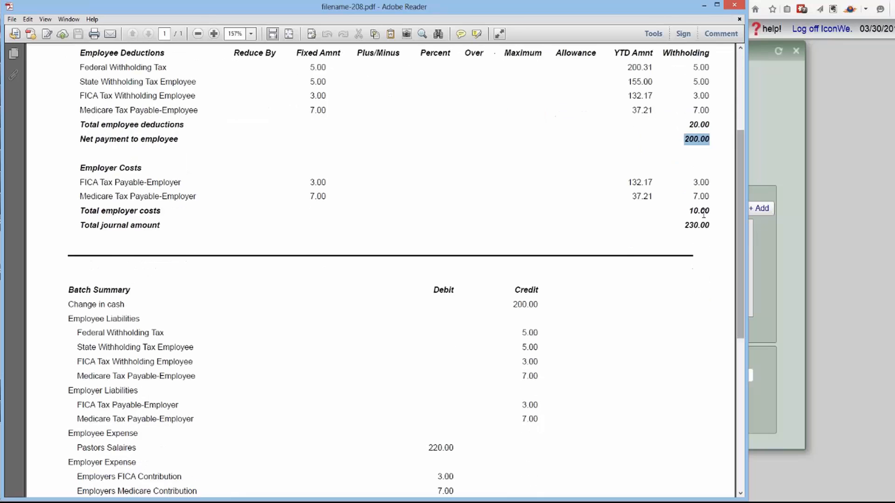
pyautogui.tripleClick(698, 212)
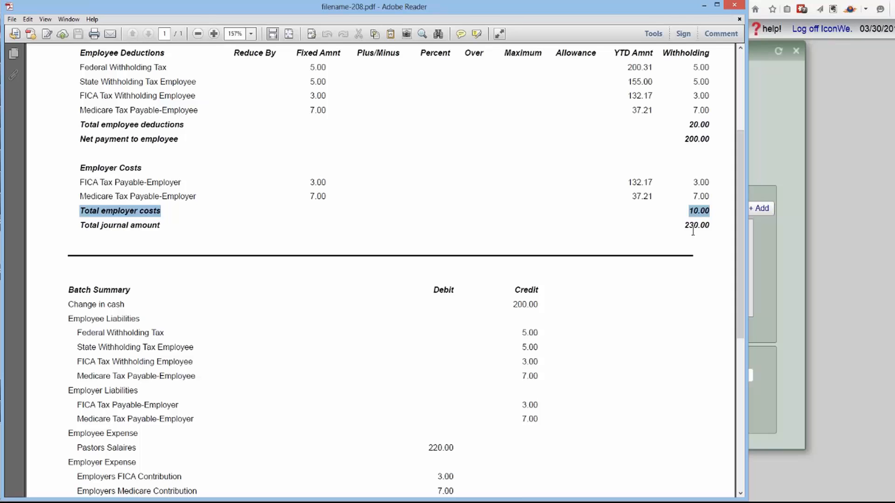
pyautogui.click(591, 324)
pyautogui.scroll(-4, 591, 324)
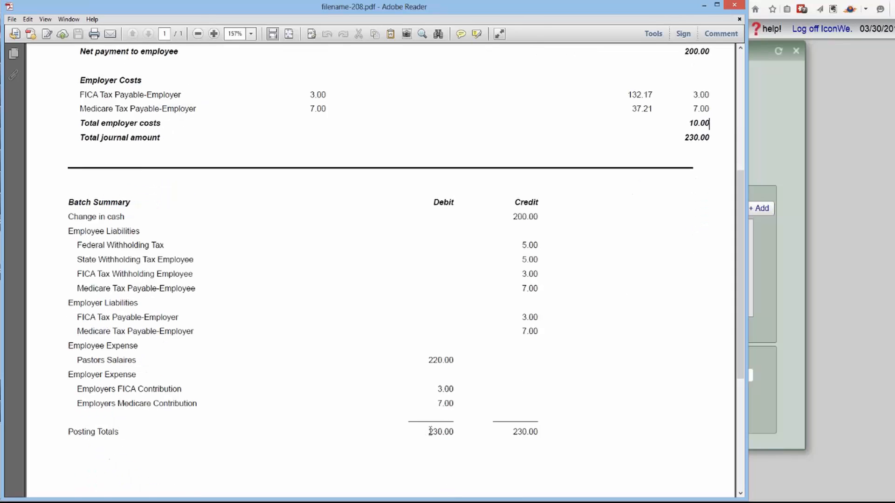
pyautogui.doubleClick(429, 431)
pyautogui.doubleClick(527, 432)
pyautogui.click(736, 6)
pyautogui.click(698, 422)
# - Confirm posting check No. 43 for $200.00, look over the printed check, and close it
pyautogui.click(553, 217)
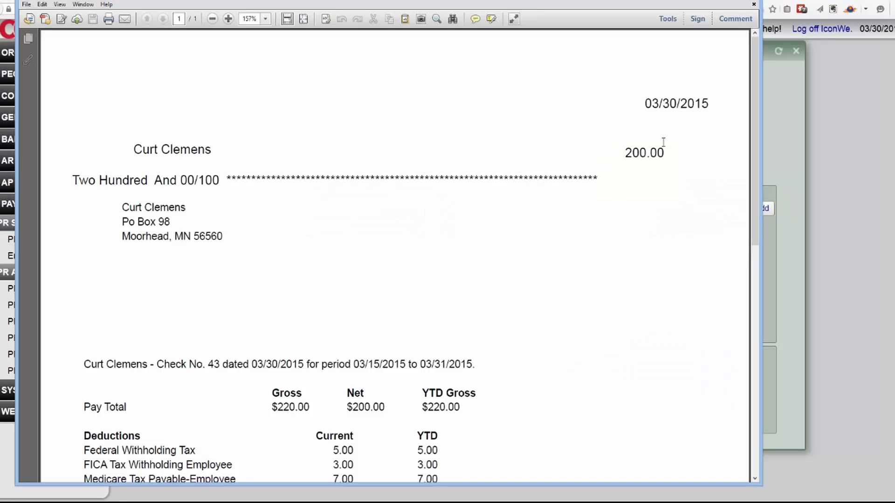
pyautogui.moveTo(754, 60); pyautogui.dragTo(745, 166)
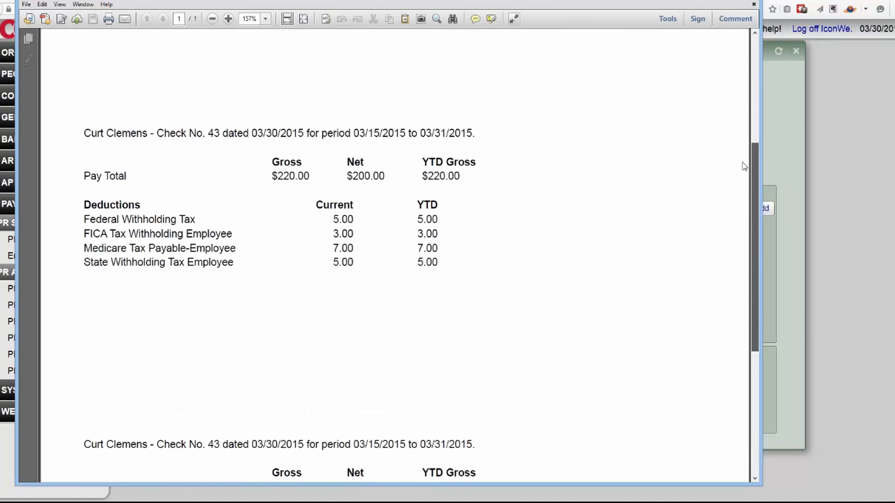
pyautogui.click(754, 1)
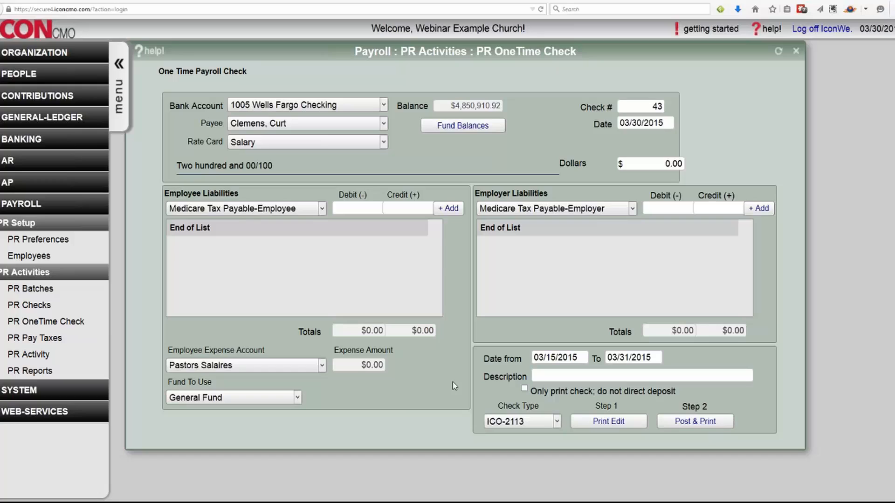
# - Go through Employees and PR Checks to the PR Batches page, which lists no batches
pyautogui.click(35, 260)
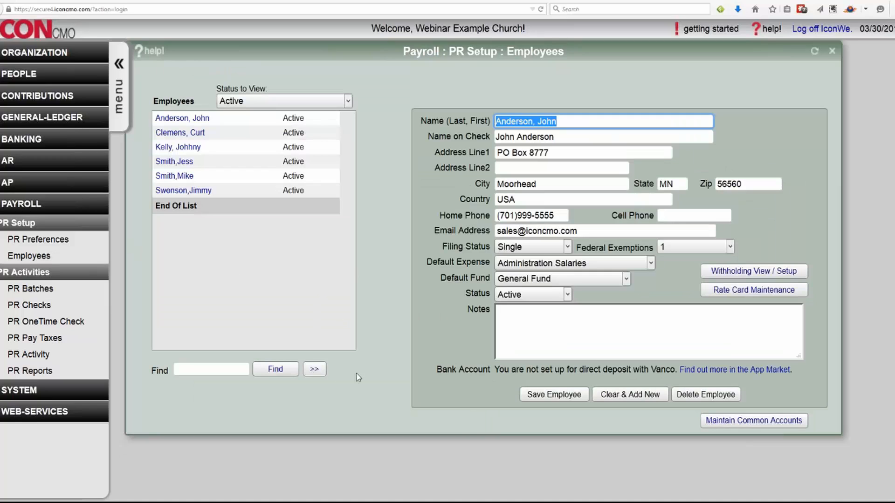
pyautogui.click(32, 305)
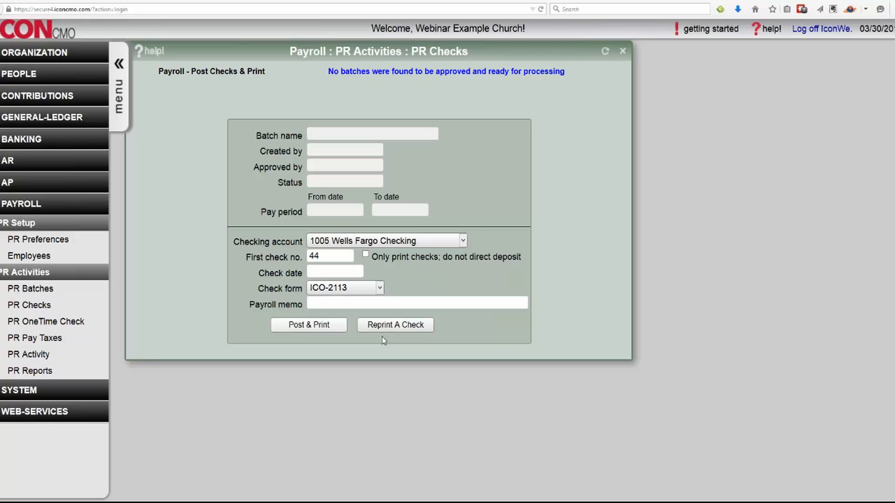
pyautogui.click(37, 295)
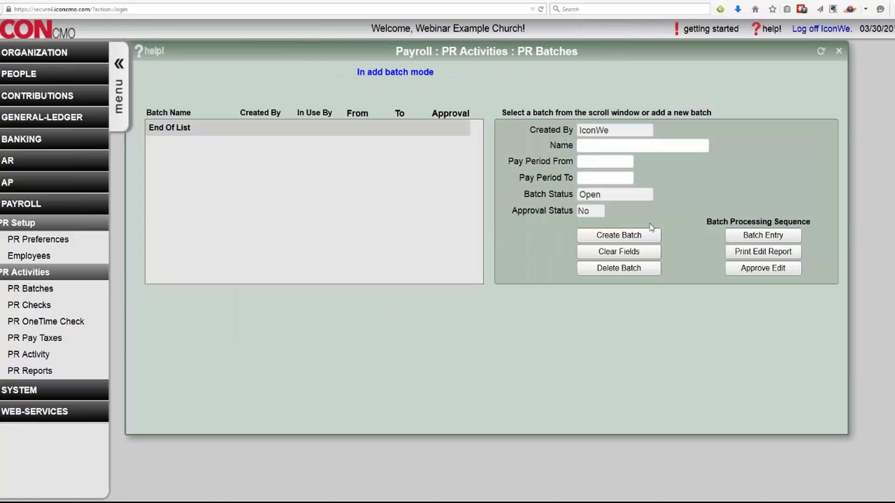